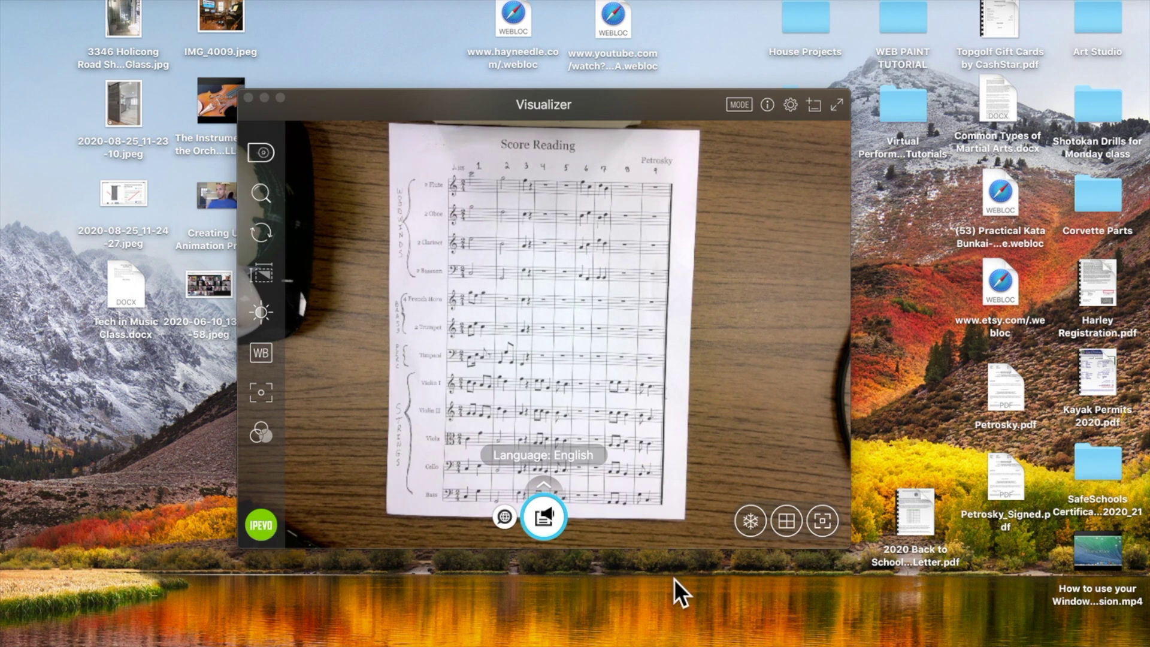
Open the IPEVO website from the company logo and close the browser window to return to the camera view
mouse_move(814, 635)
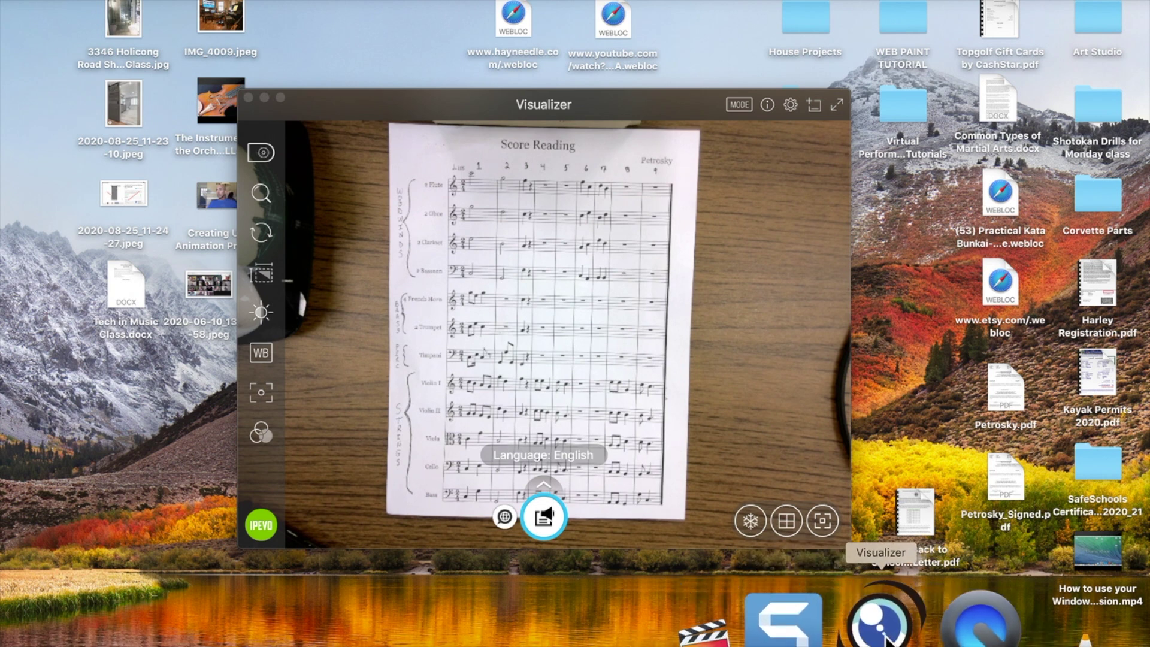
mouse_move(300, 243)
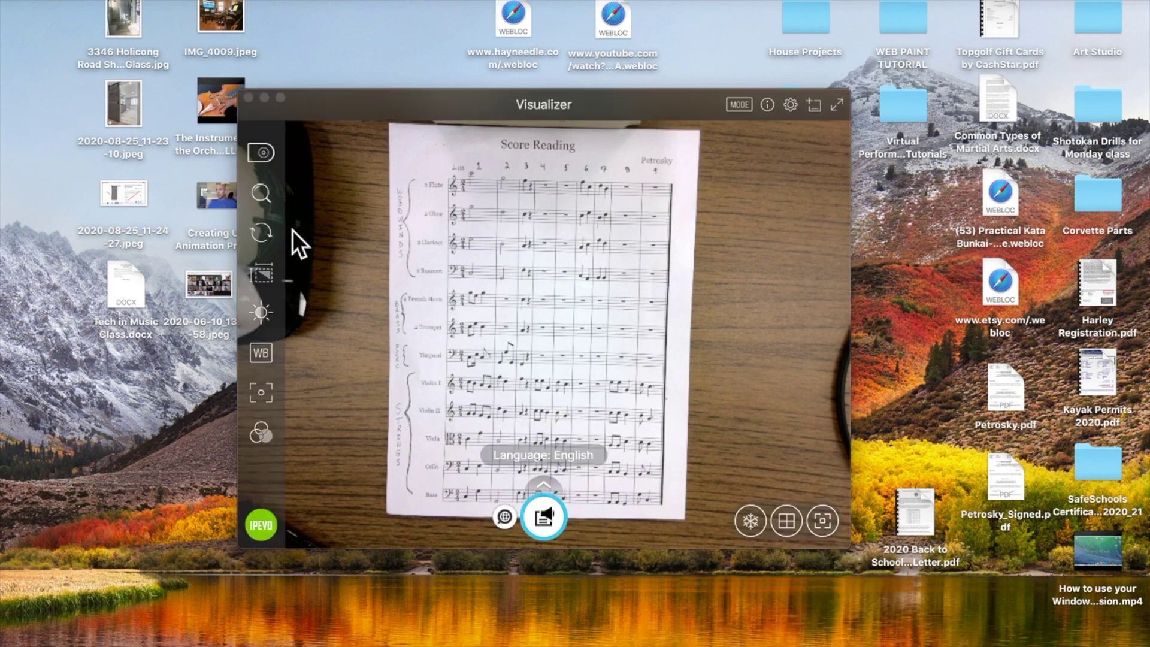
click(264, 531)
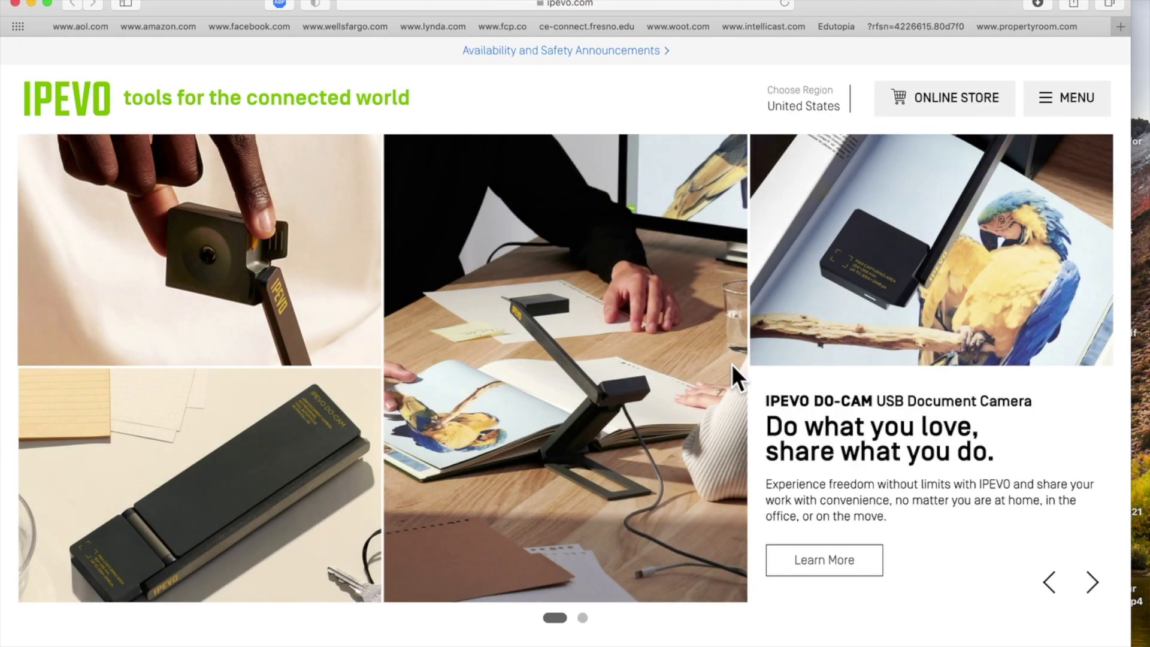
click(15, 3)
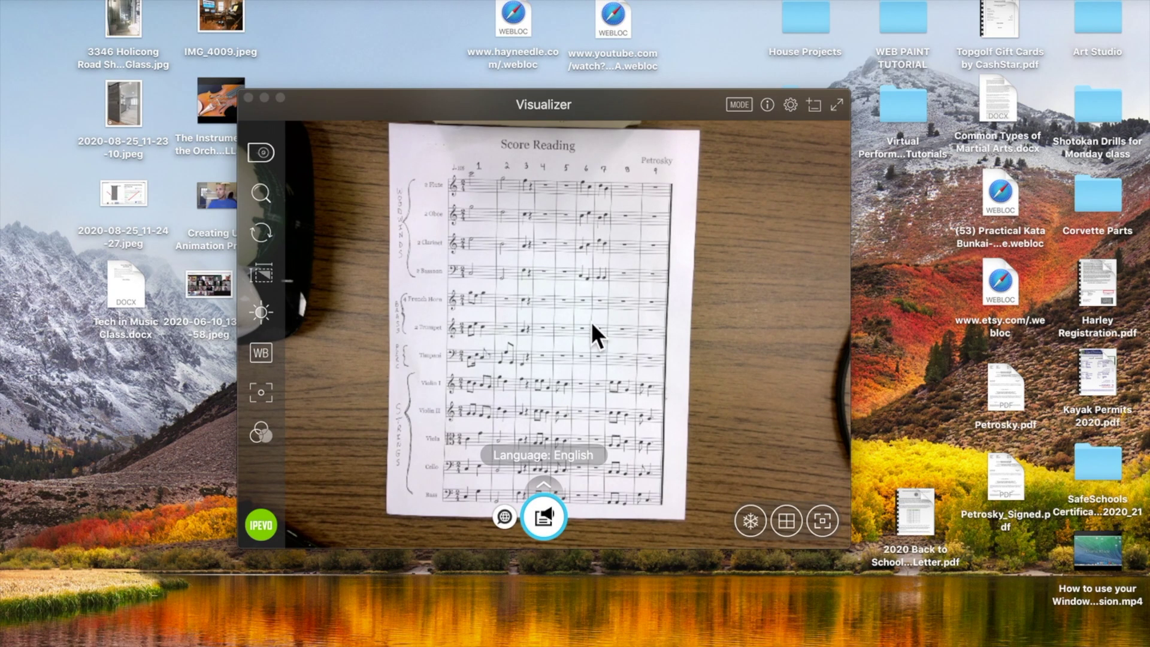
Try several video filters, including Black & White, Red On Black and Yellow On Blue, and restore the Normal filter
click(259, 435)
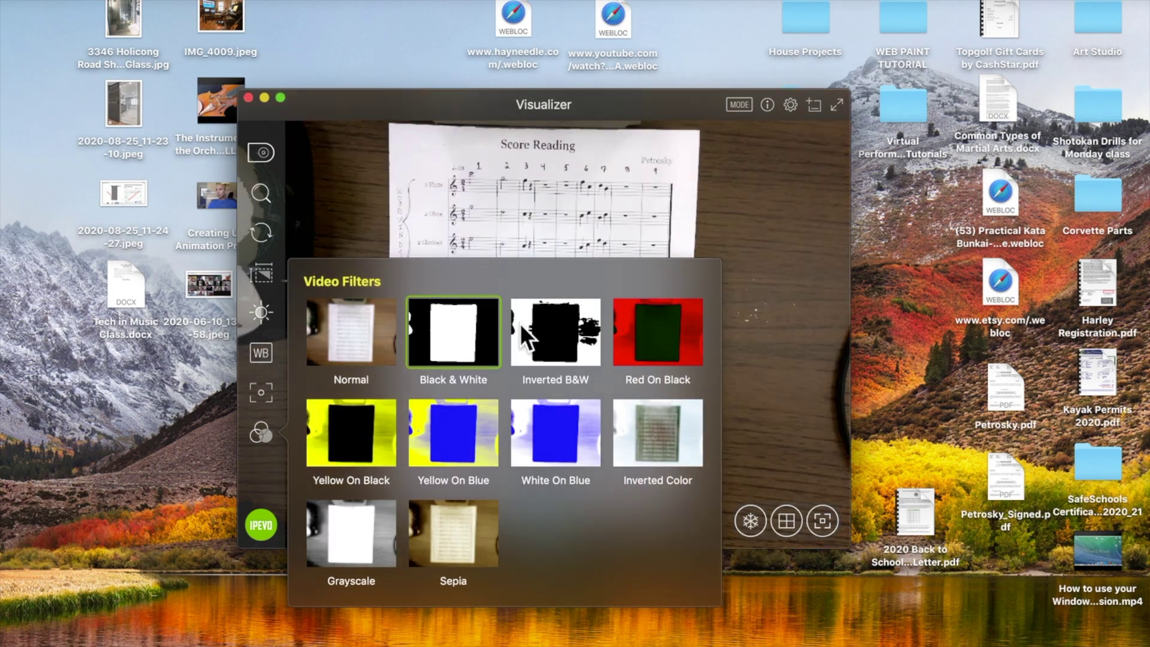
click(556, 329)
click(654, 334)
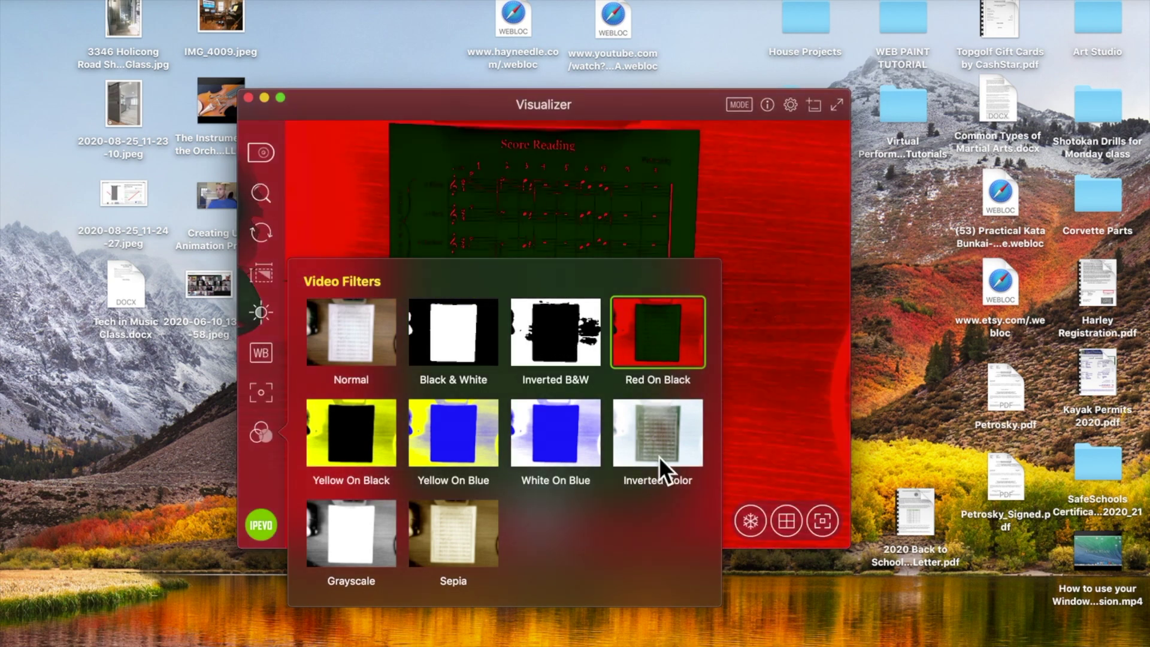
click(658, 456)
click(453, 450)
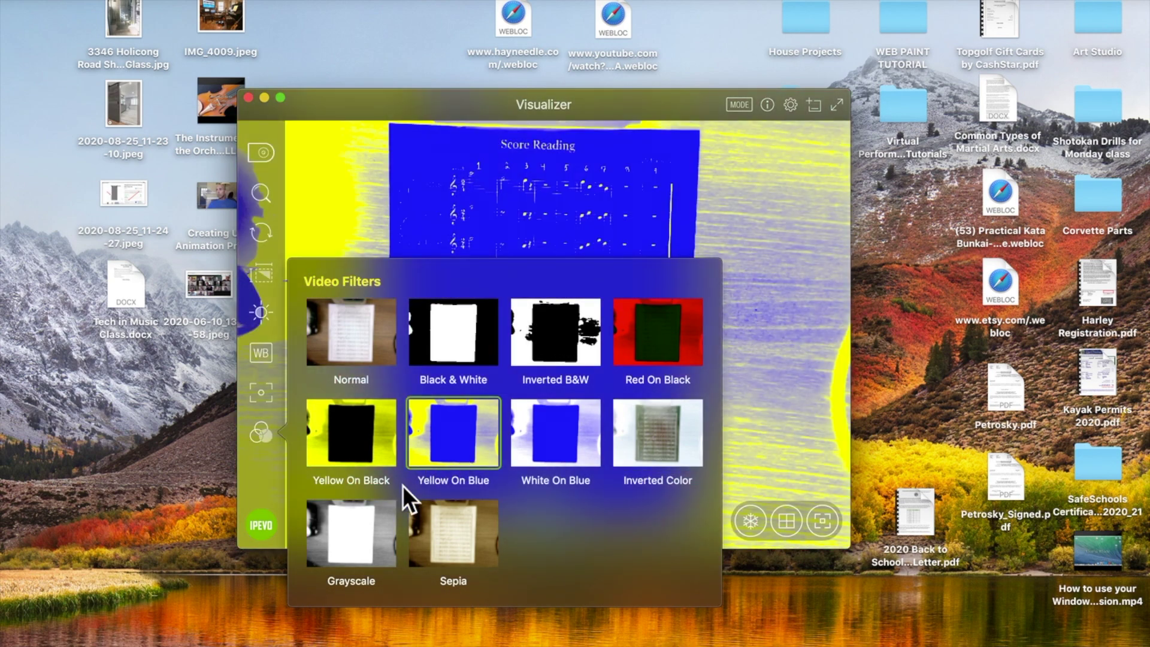
click(357, 323)
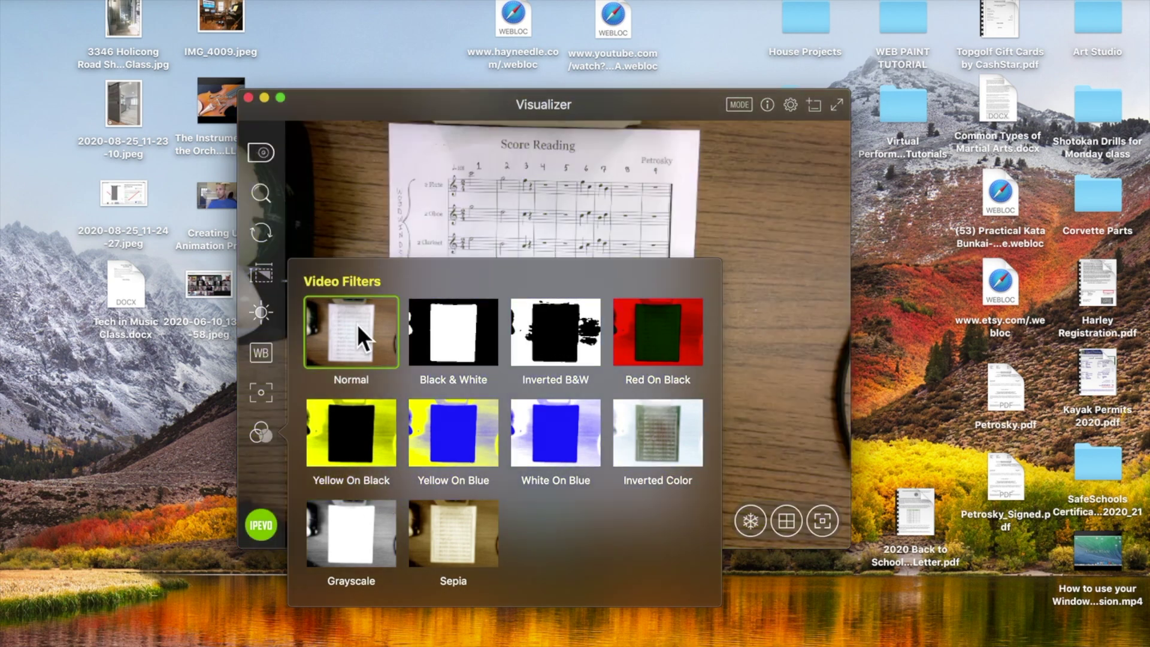
click(340, 162)
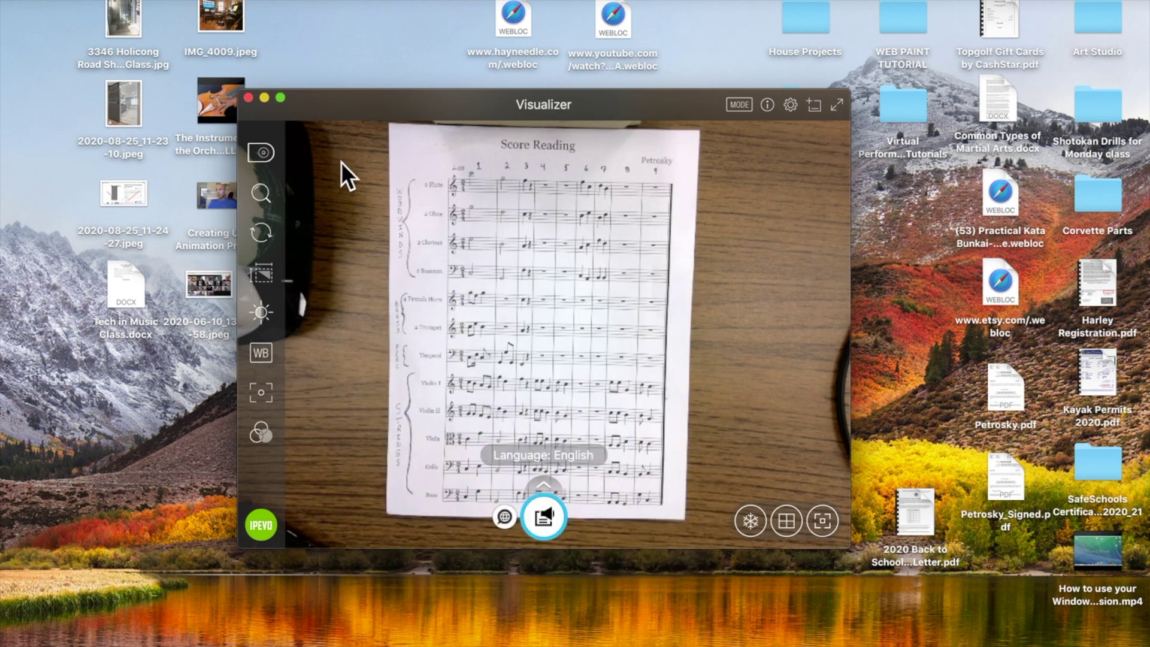
Adjust the camera's focus with the focus slider and close the focus settings
click(260, 395)
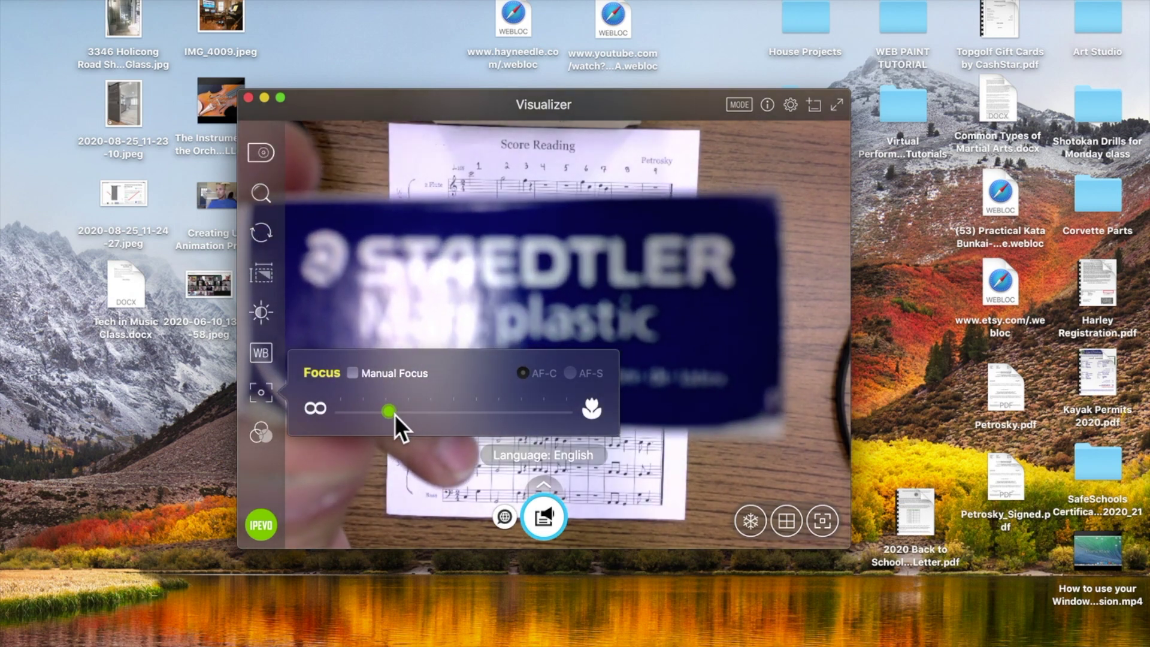
drag(394, 414, 361, 422)
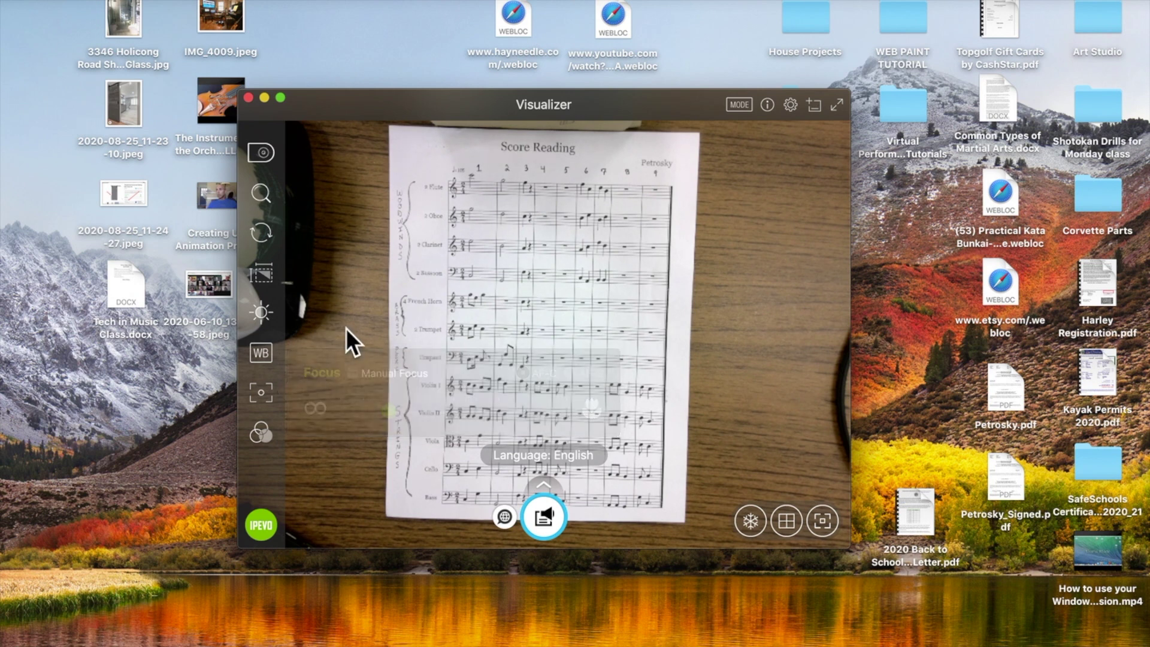
Shift the camera's white balance to a warmer tone and make a slight exposure adjustment
click(263, 357)
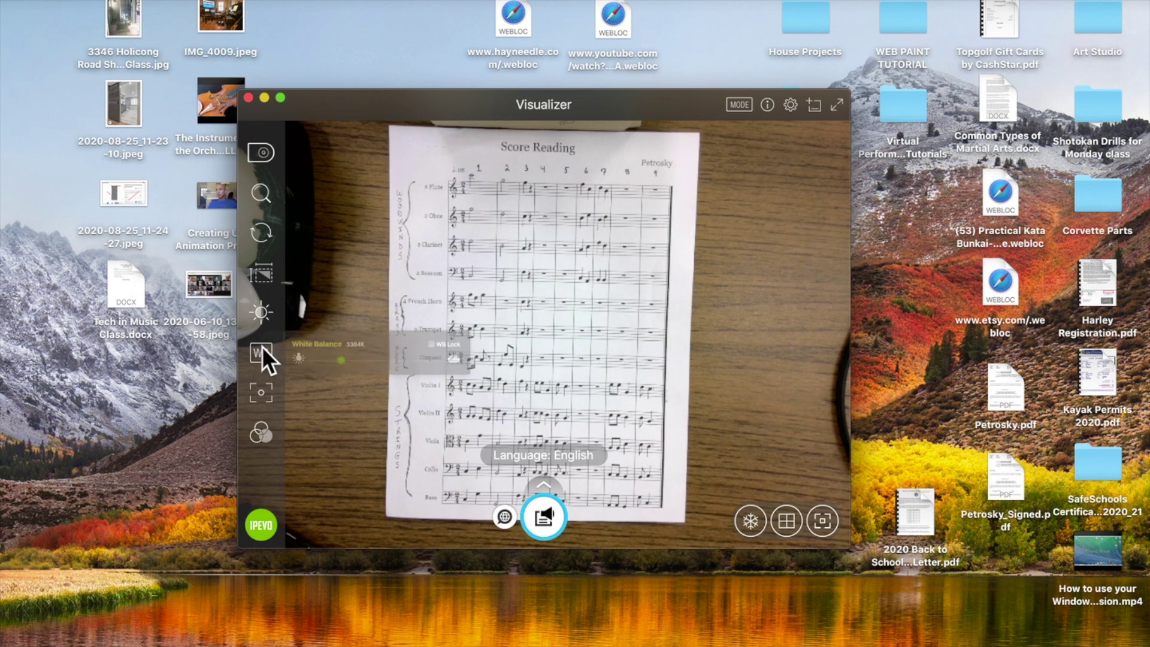
click(390, 367)
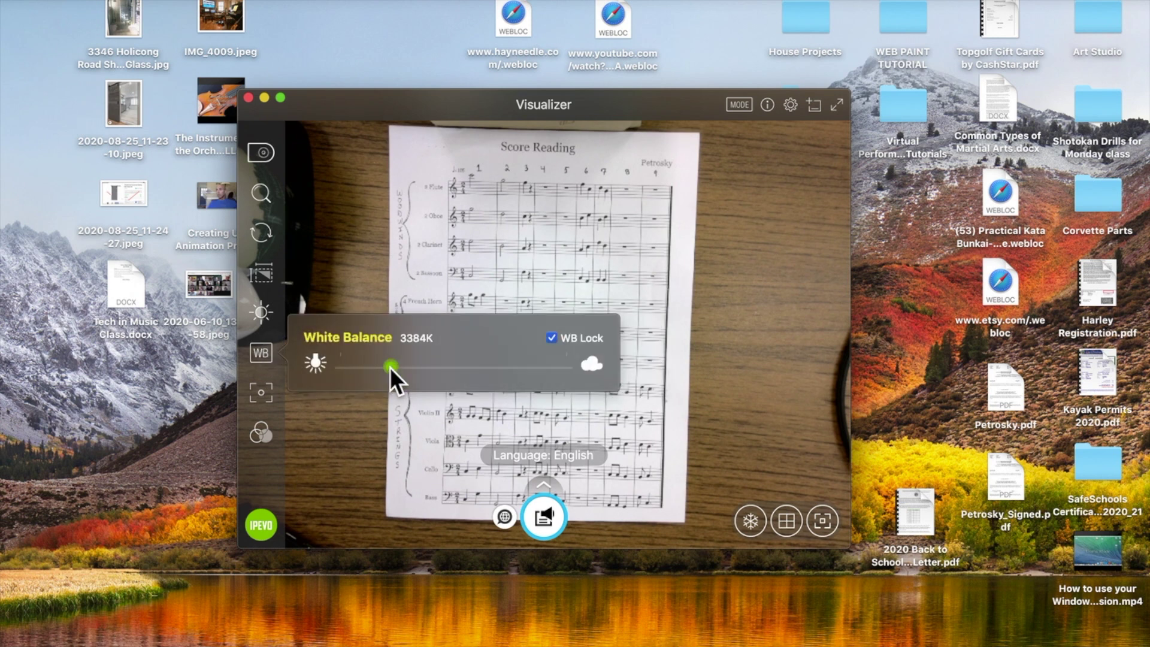
drag(439, 362, 465, 358)
drag(366, 362, 420, 363)
mouse_move(259, 311)
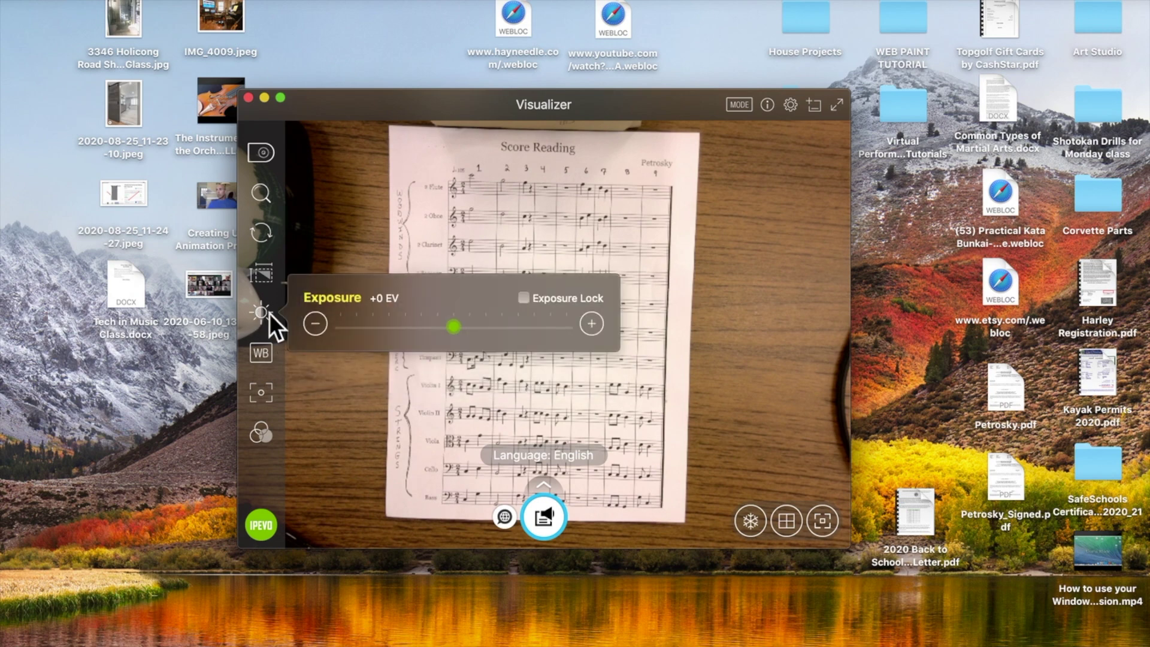
mouse_move(449, 327)
mouse_down()
mouse_move(541, 329)
mouse_move(384, 329)
mouse_move(450, 329)
mouse_up()
Try the 16:9, 4:3, 3:2, Square and Custom aspect ratios for the camera image and restore the Auto ratio
click(268, 276)
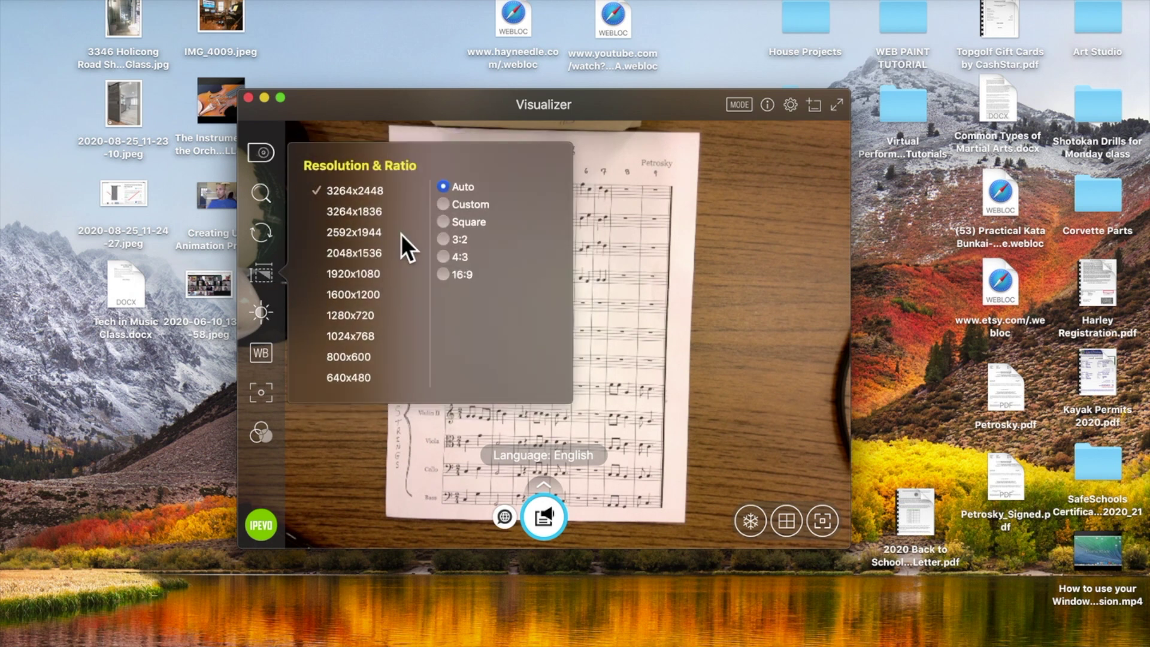
click(442, 273)
click(443, 257)
click(443, 237)
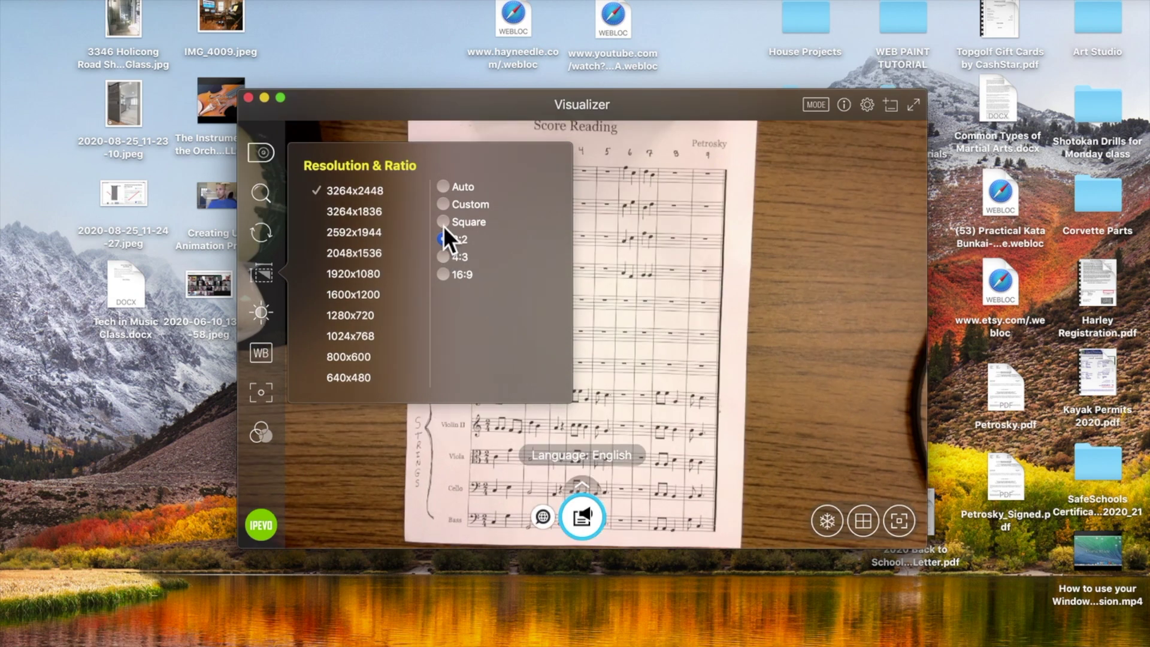
click(442, 221)
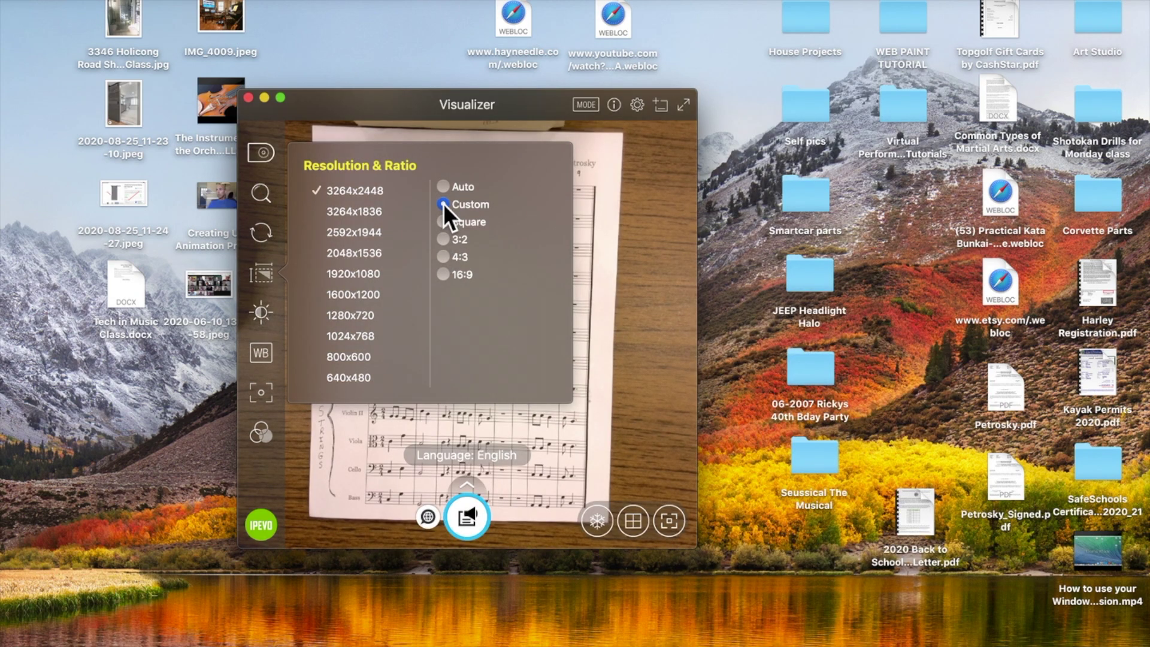
click(443, 274)
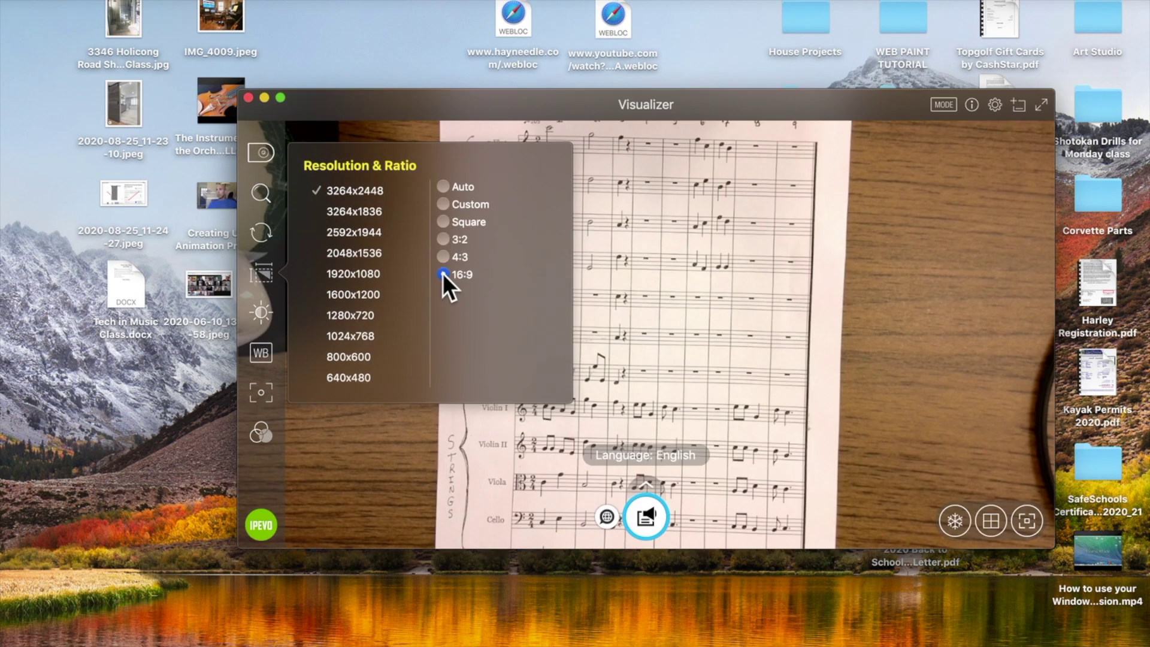
click(447, 186)
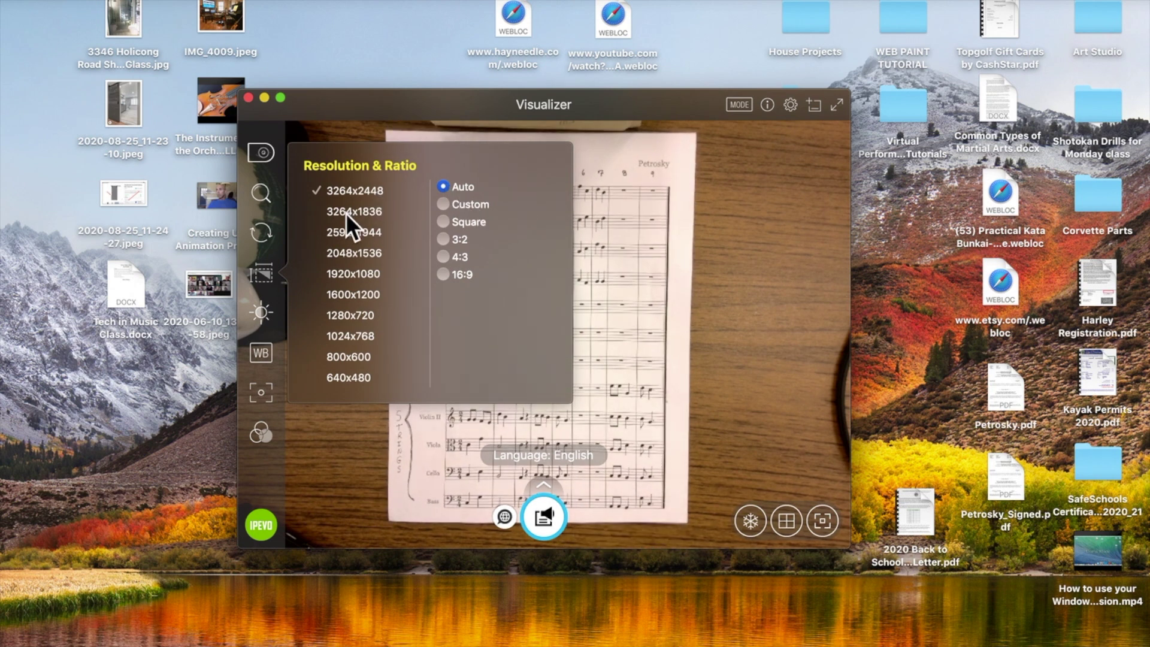
Try the 2592x1944 and 2048x1536 resolutions and set the camera resolution to 1600x1200
click(345, 232)
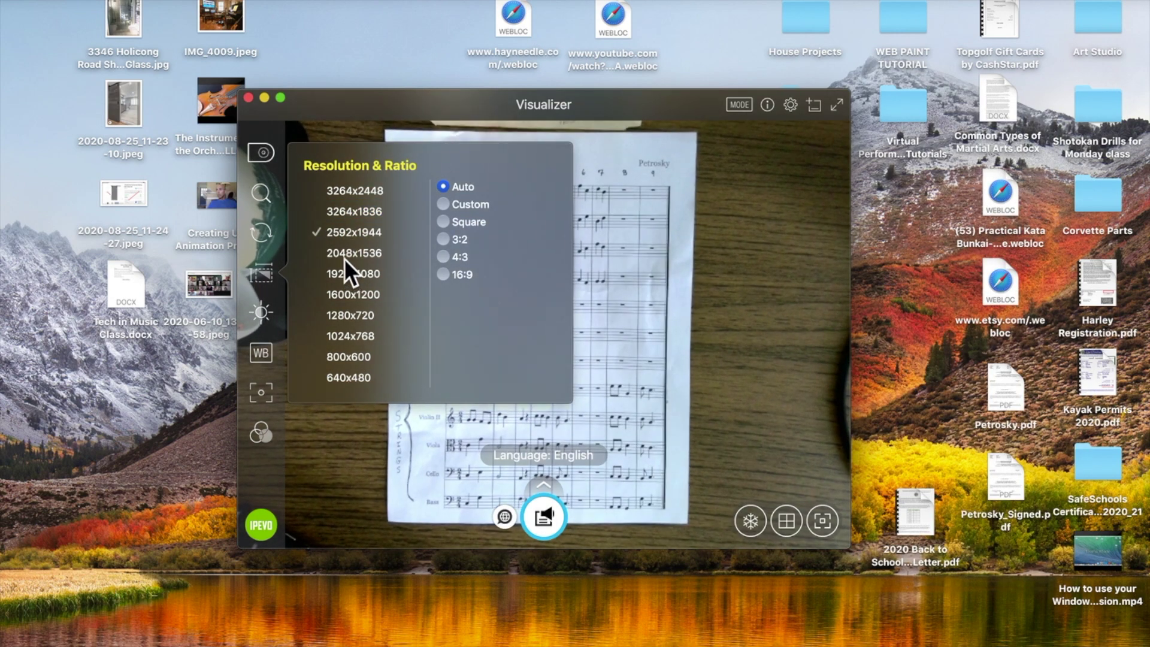
click(343, 256)
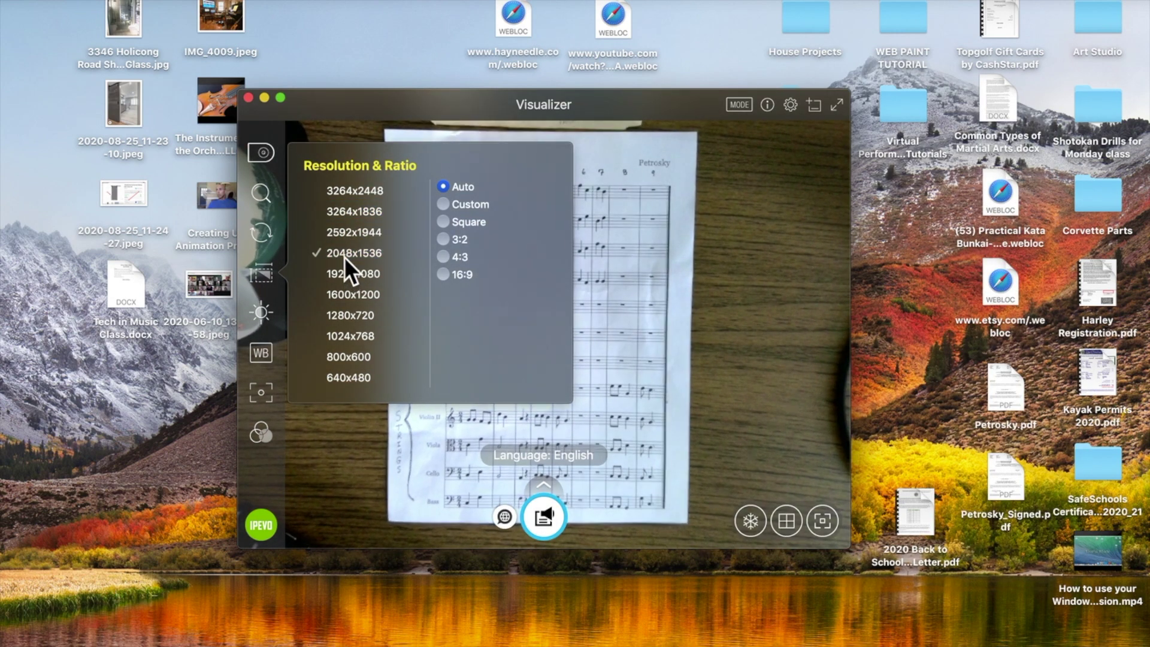
click(344, 294)
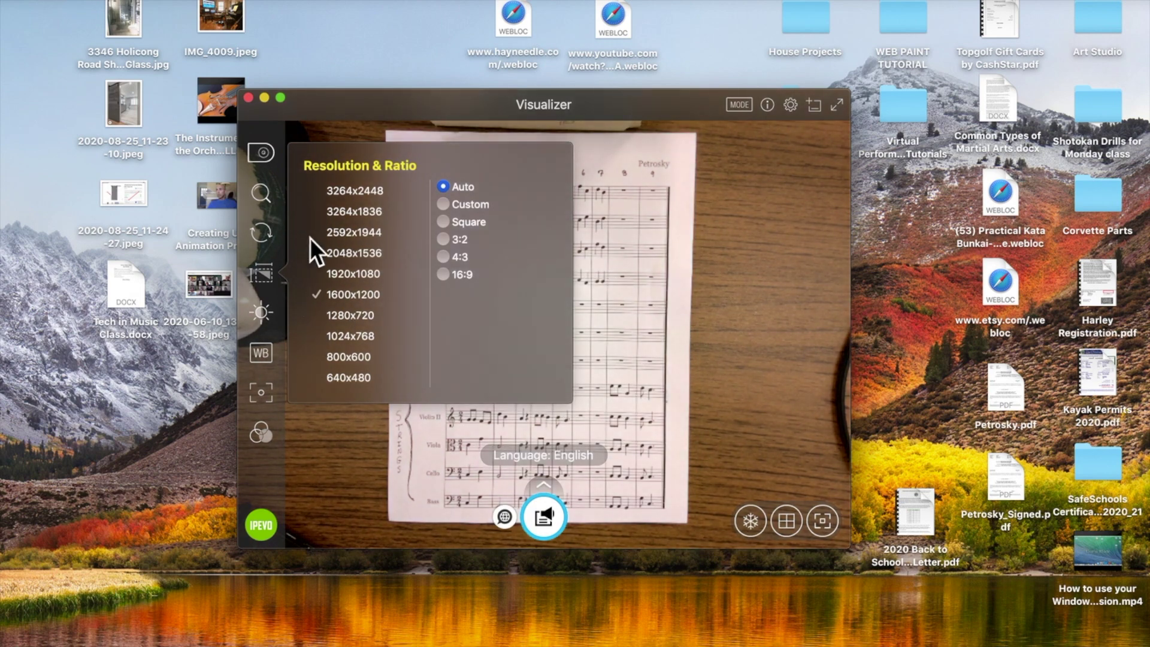
click(327, 473)
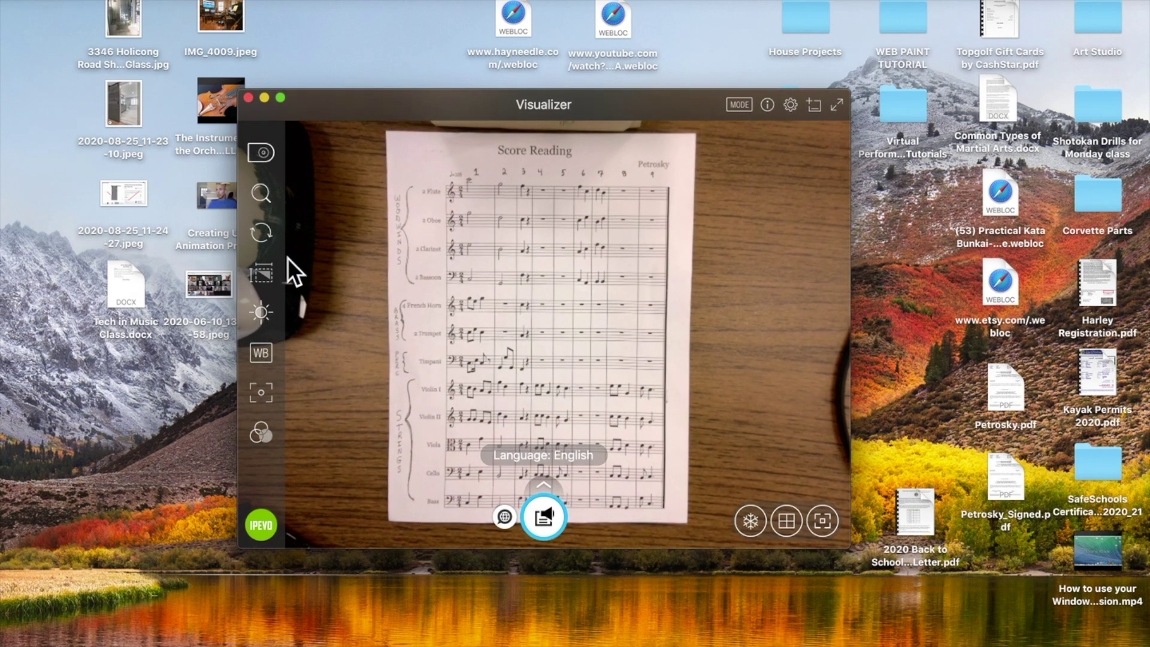
Try a slight rotation and the horizontal and vertical mirroring of the camera image, restoring its original orientation
click(264, 235)
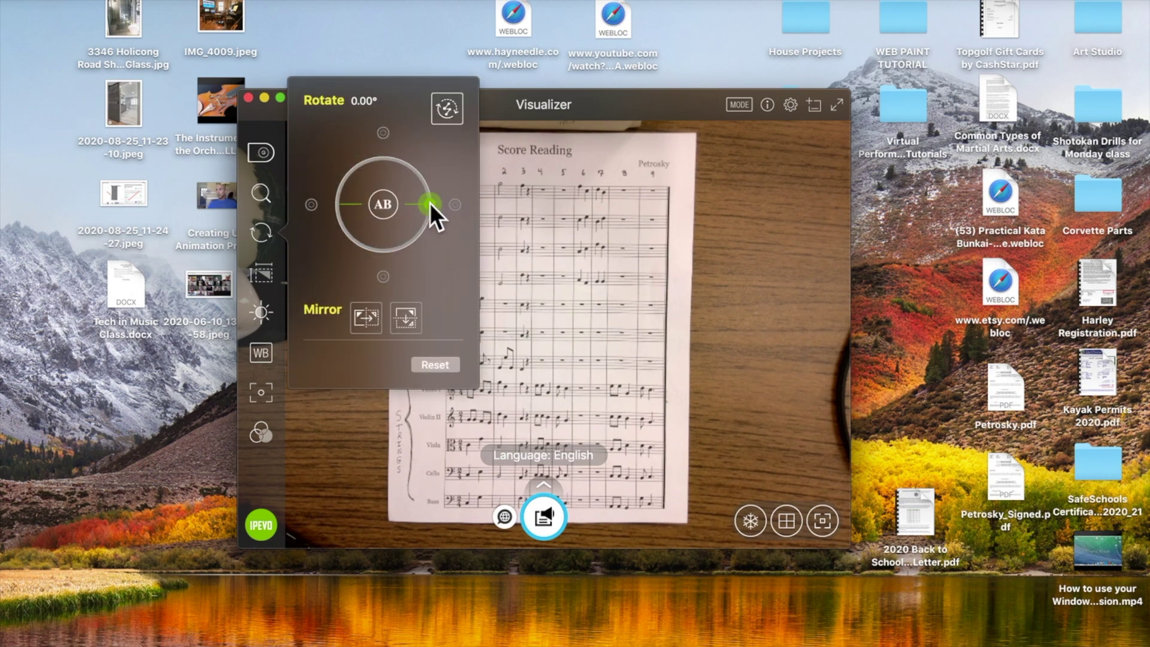
drag(430, 202, 453, 203)
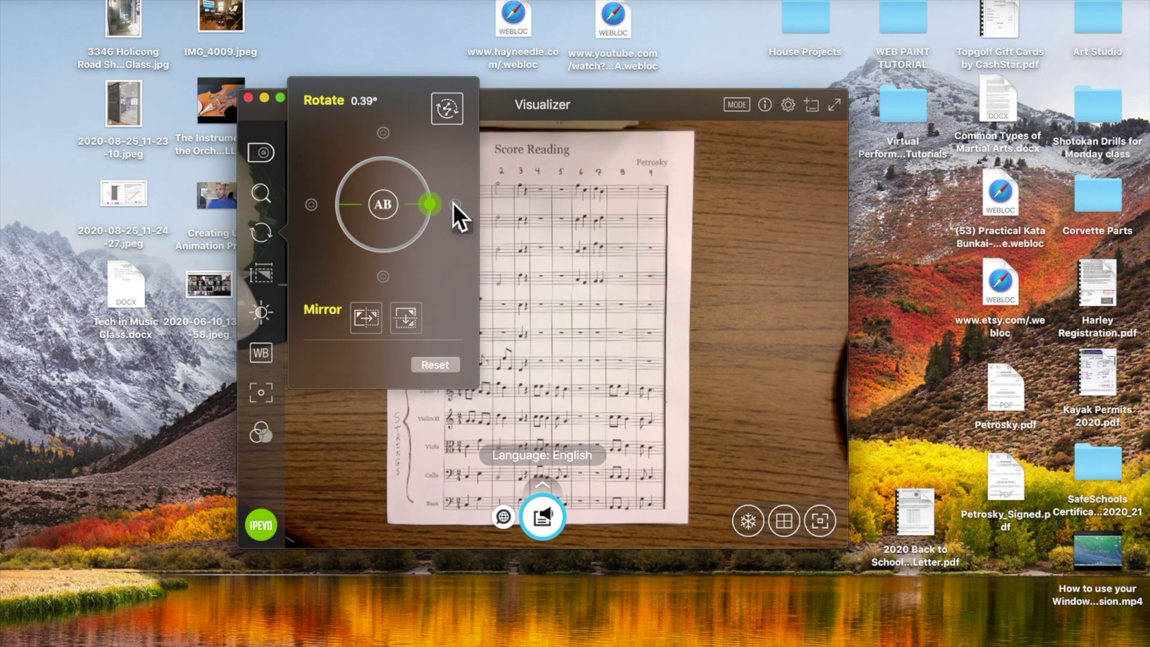
click(367, 318)
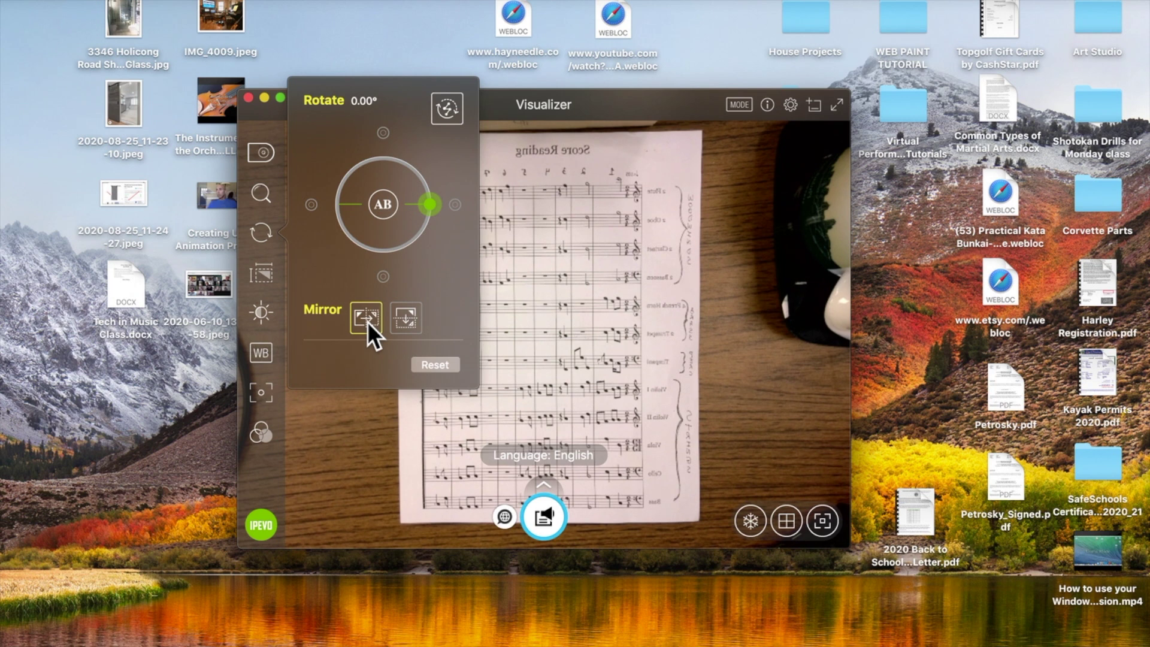
click(366, 318)
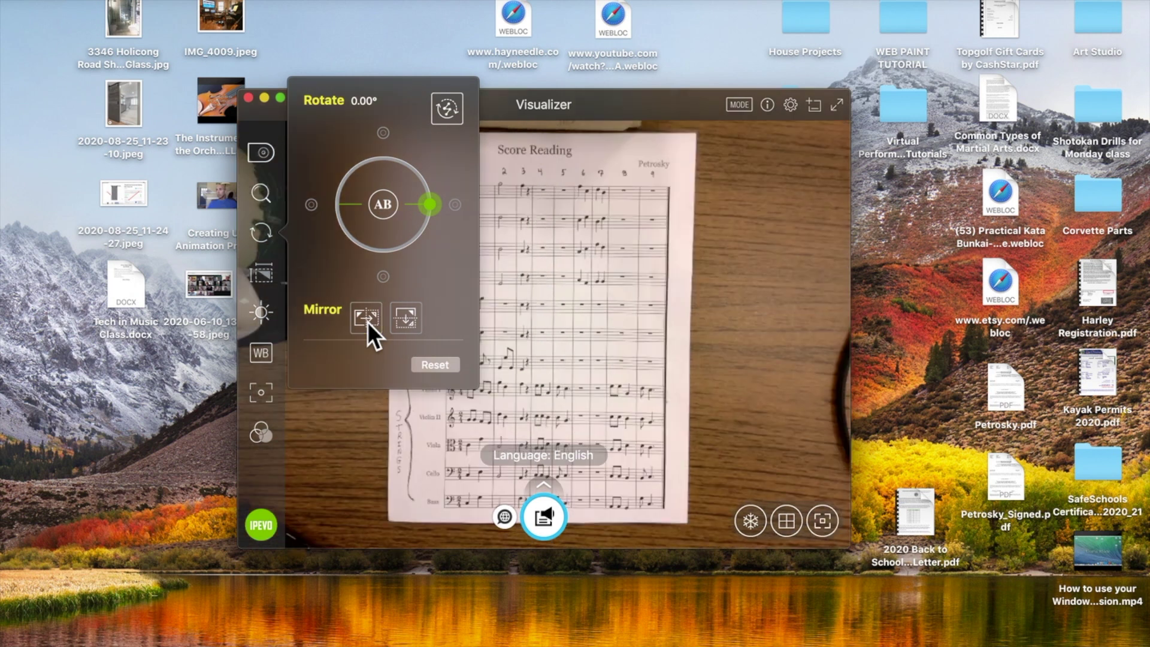
click(408, 320)
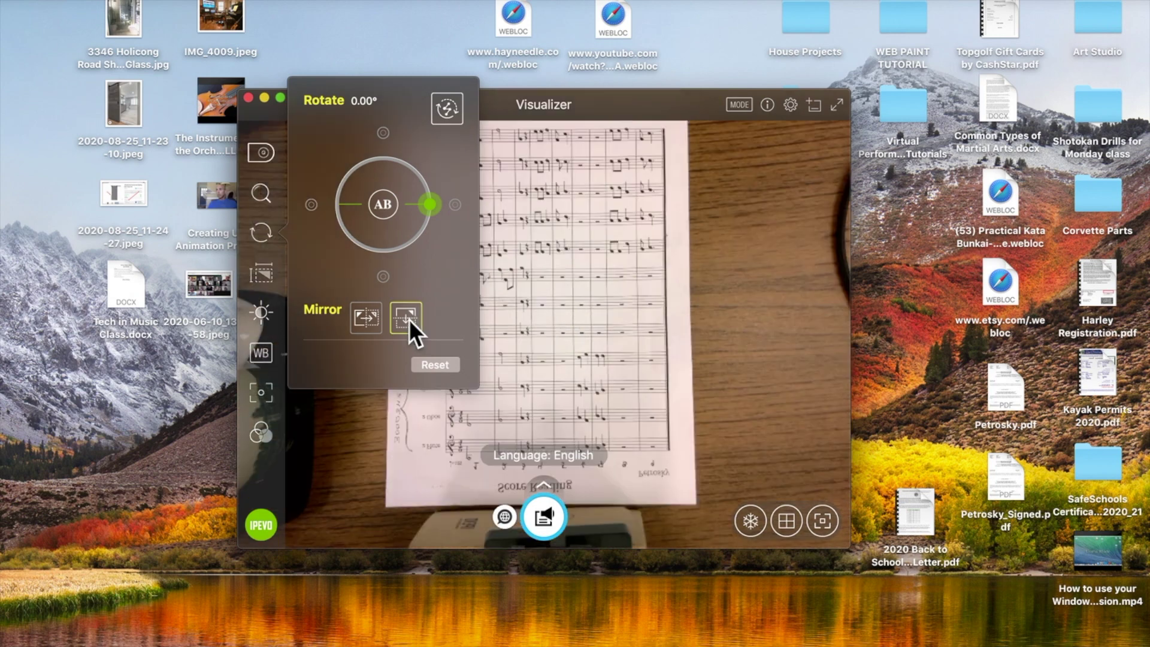
click(409, 318)
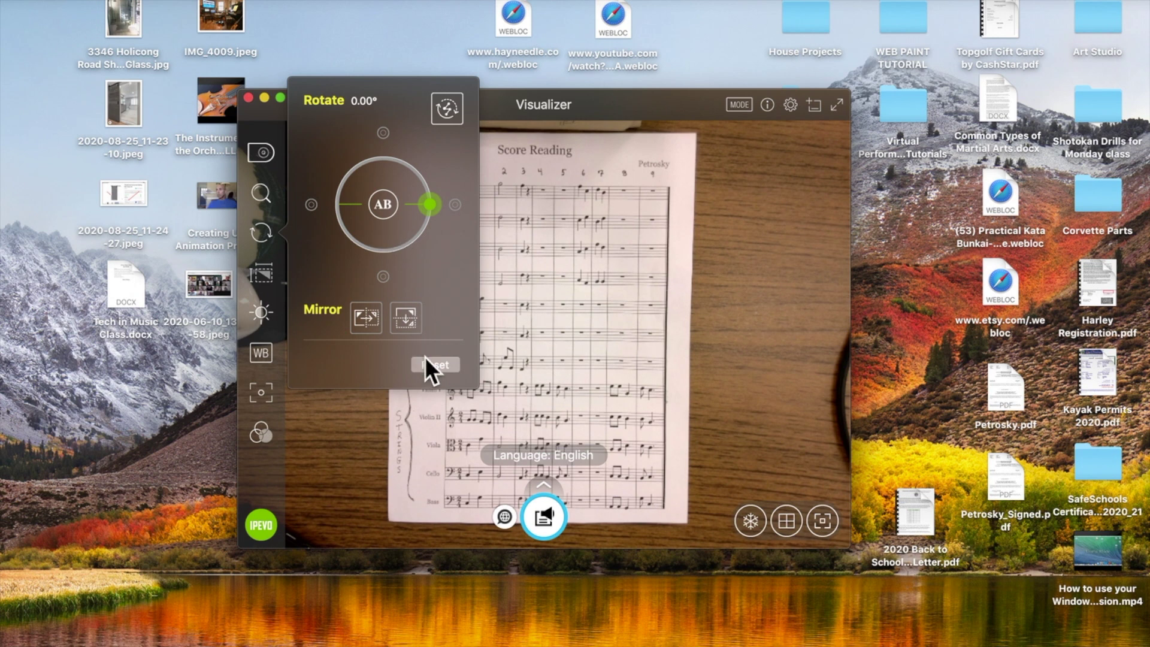
click(341, 436)
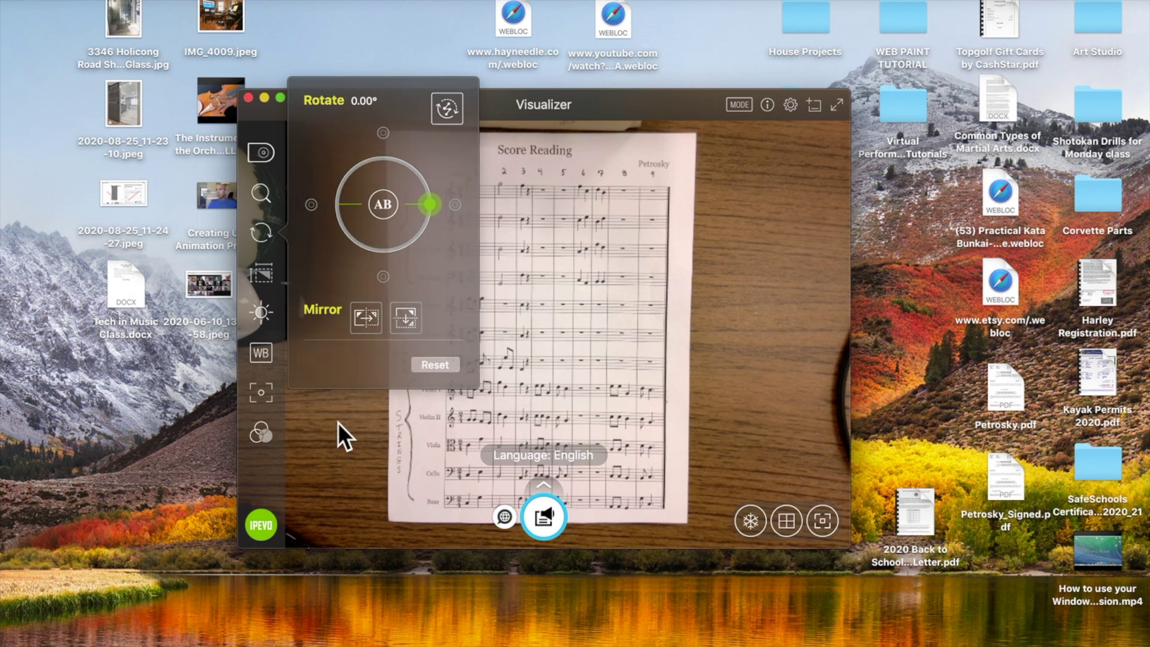
Magnify the camera image of the score to about 8x and return the zoom to 1.0x
click(260, 192)
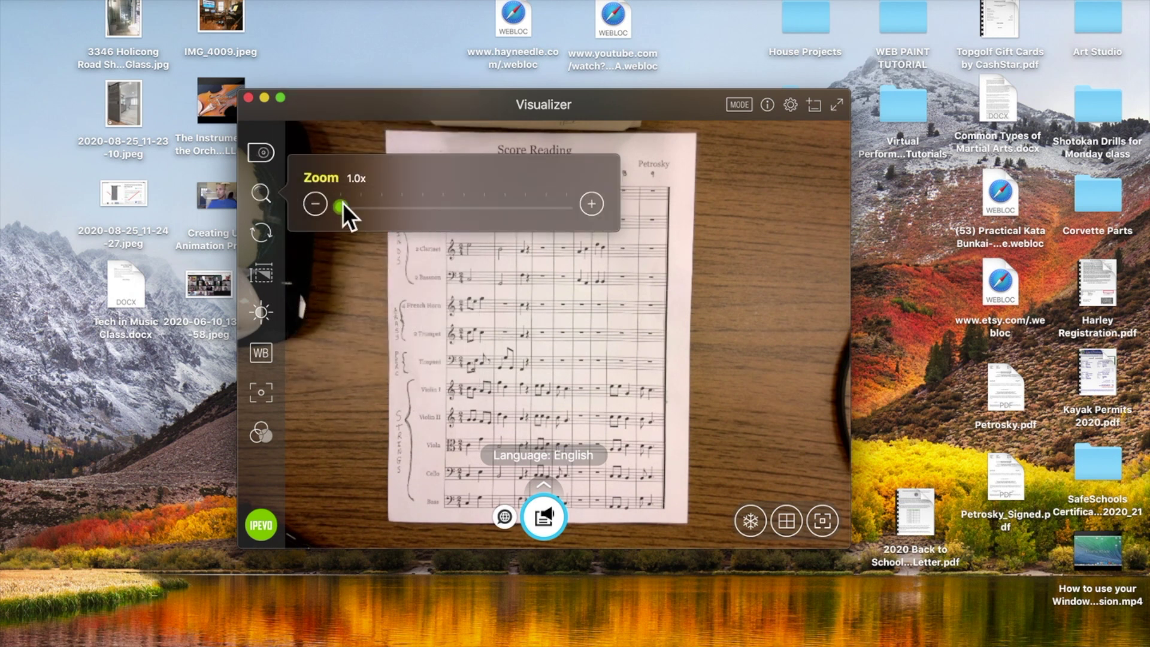
drag(341, 208, 483, 208)
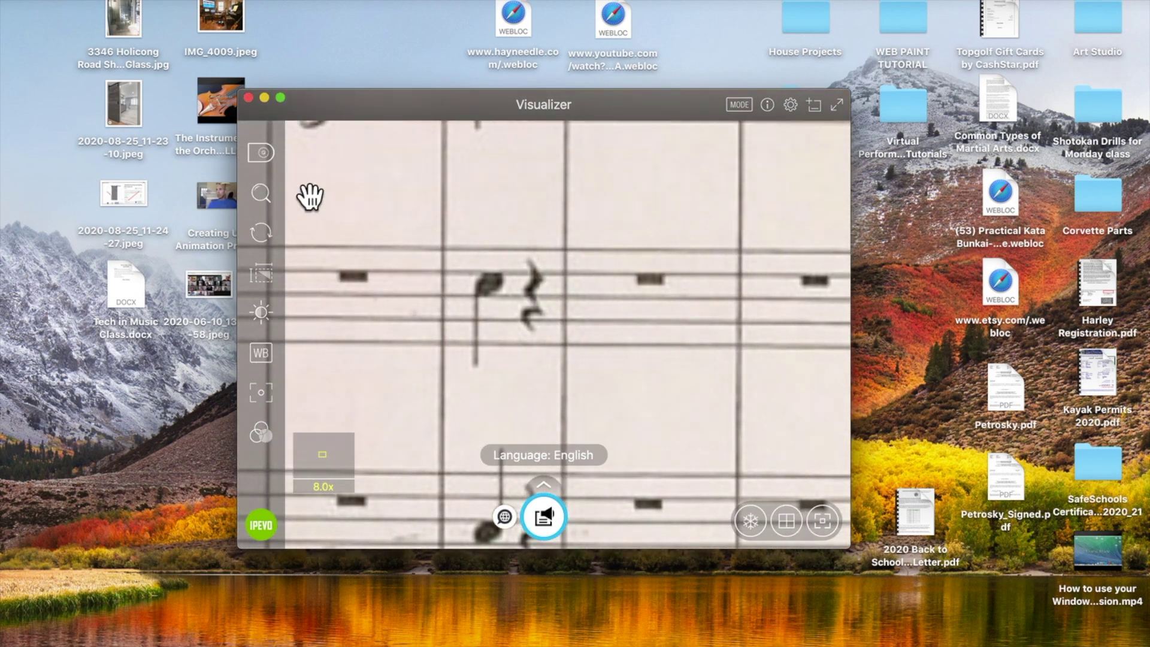
click(266, 197)
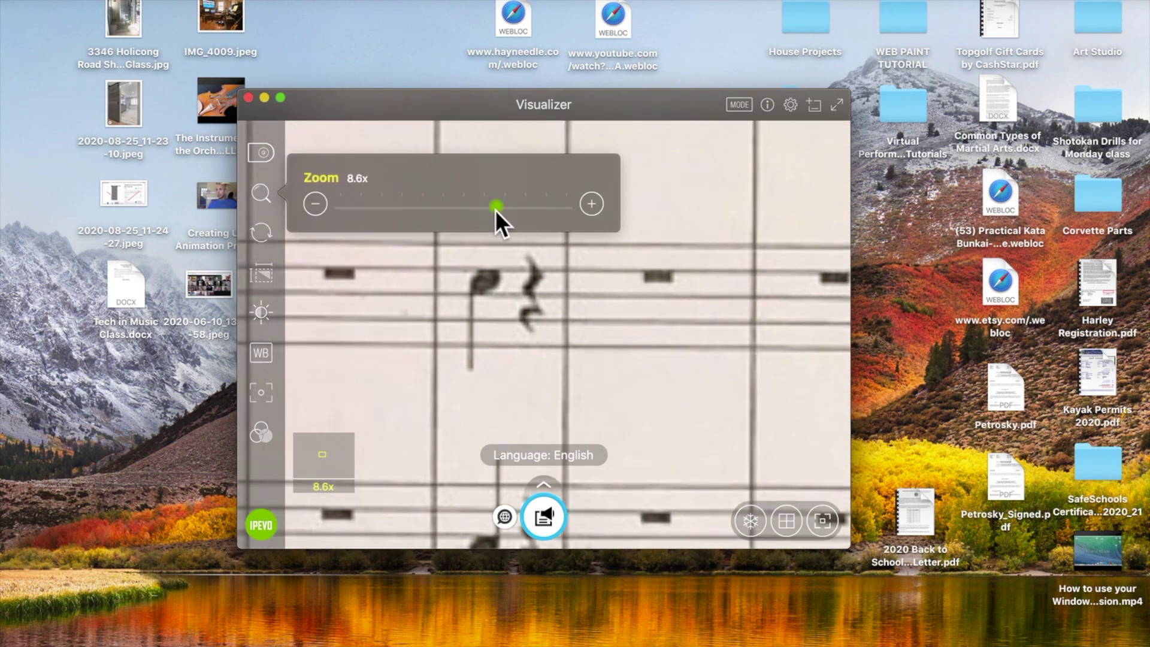
drag(494, 210, 318, 218)
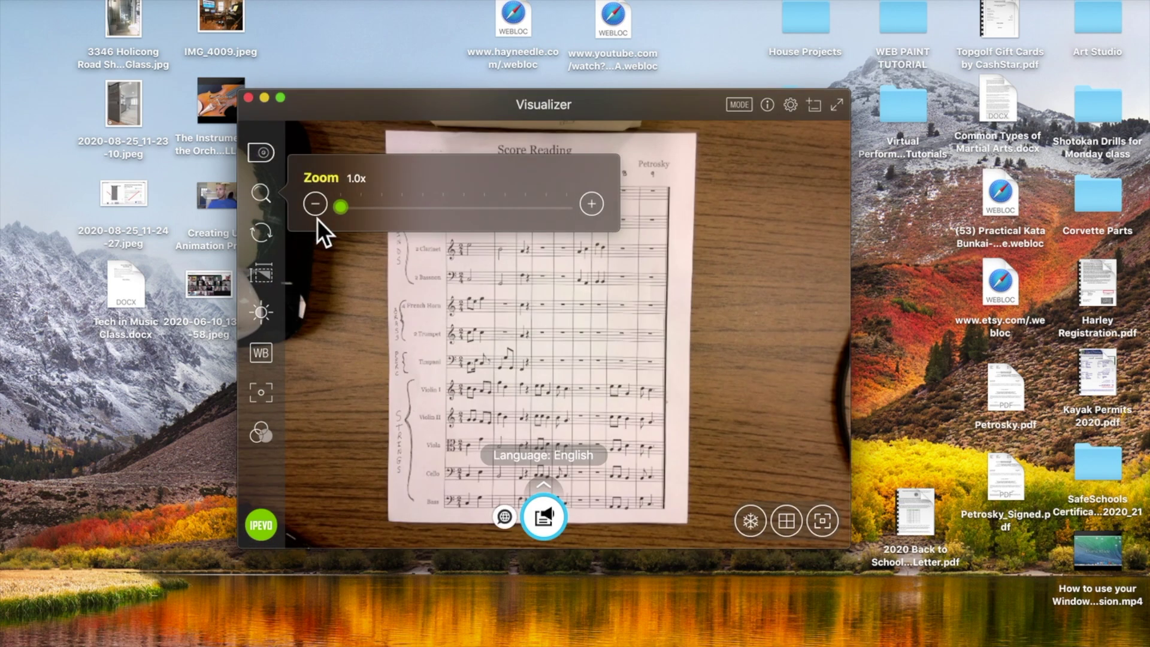
click(346, 121)
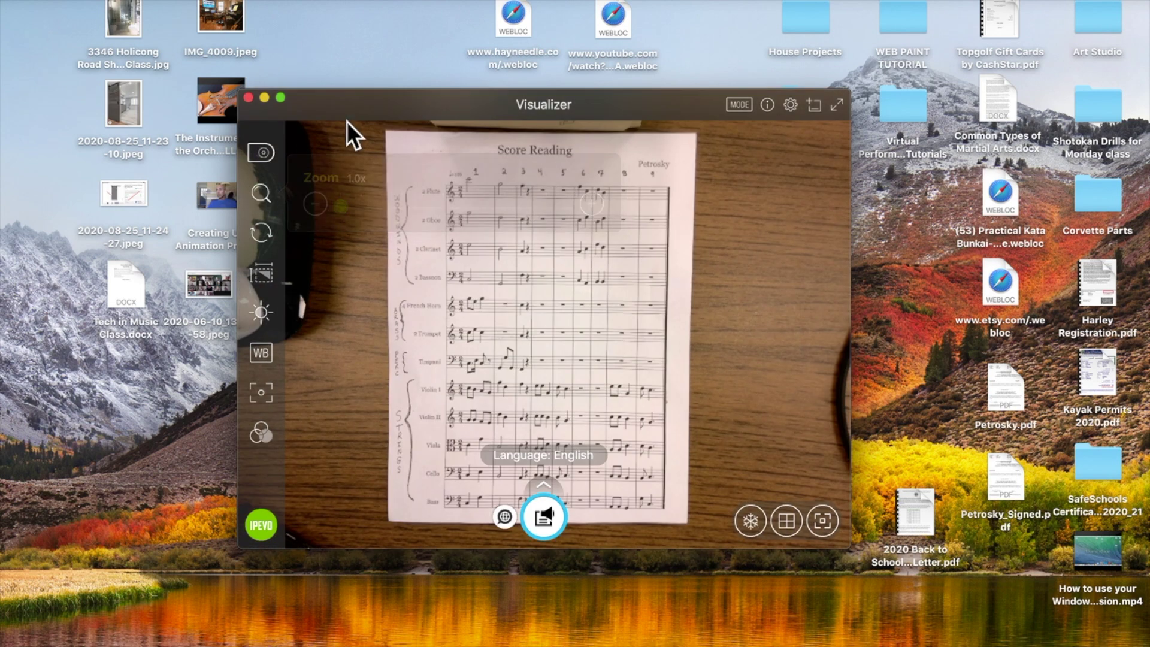
Examine the available camera sources and the image adjustment settings of the V4K #1 camera
click(261, 154)
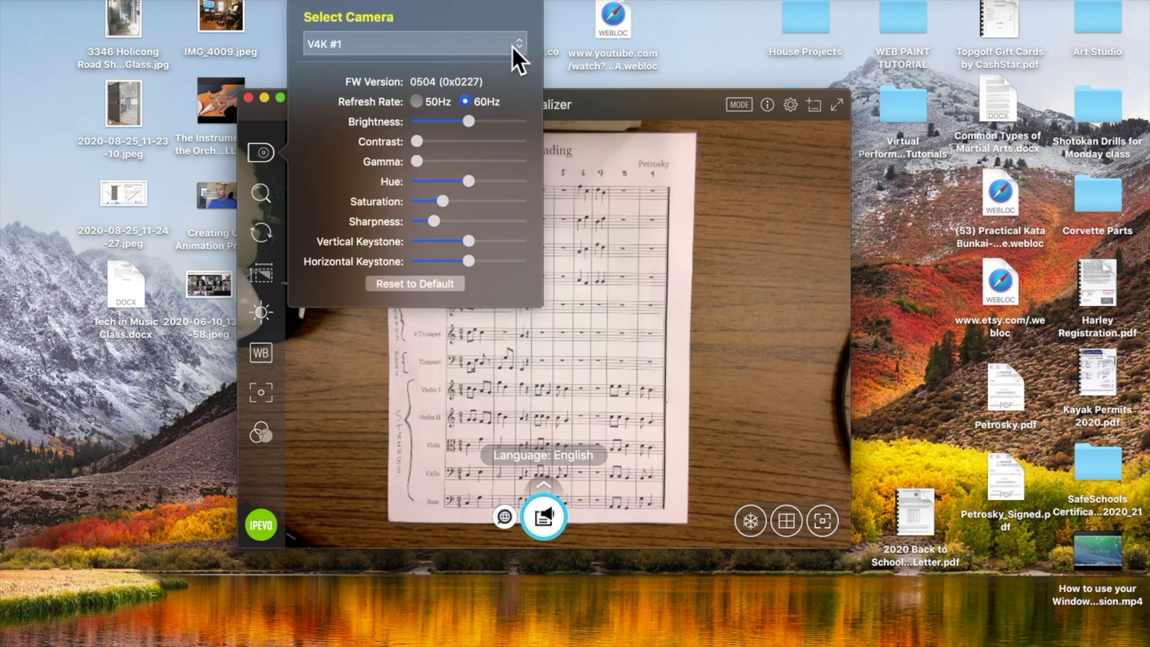
click(512, 45)
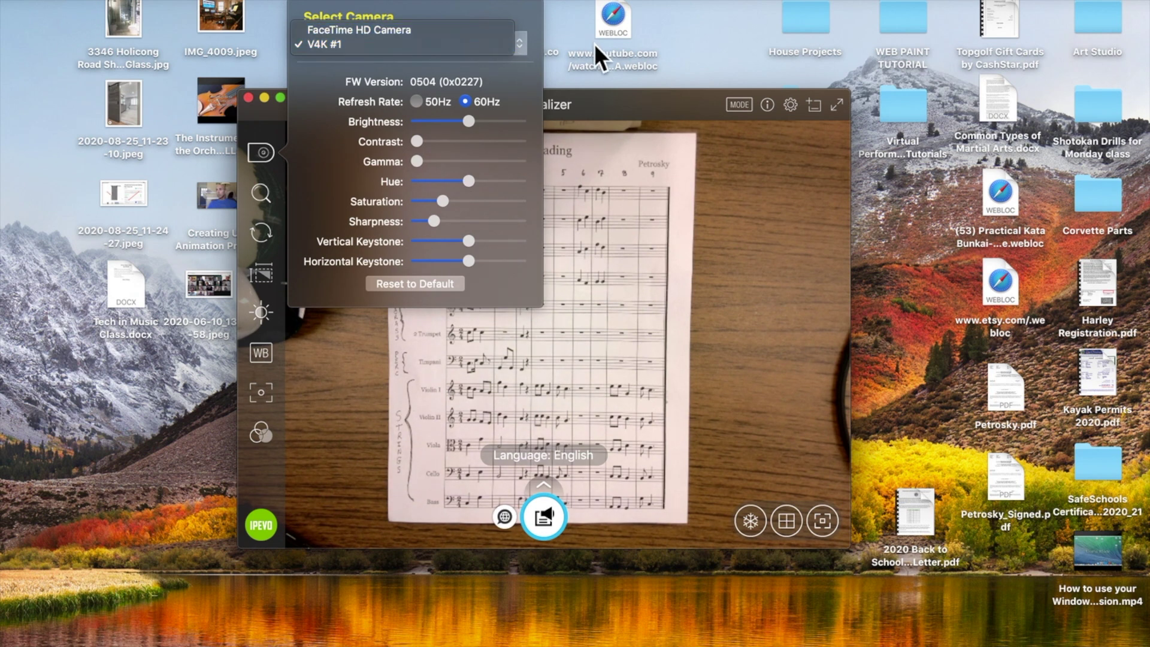
click(406, 285)
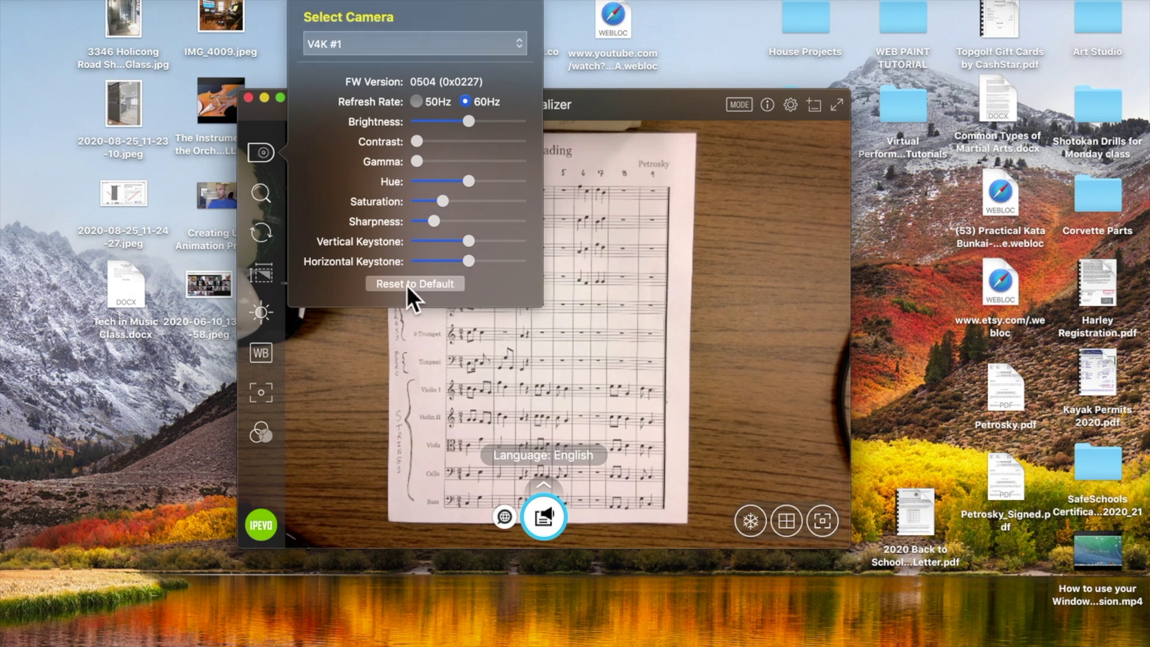
click(341, 357)
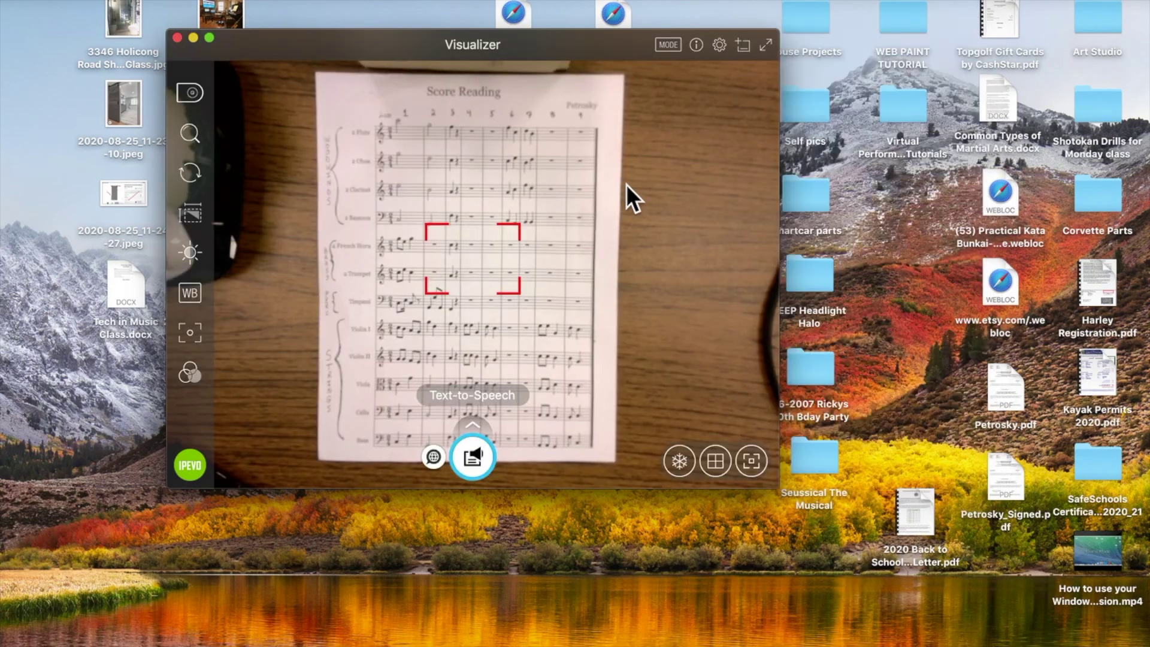
View the camera image in full screen and back in its window, and review the camera information overlay
click(766, 45)
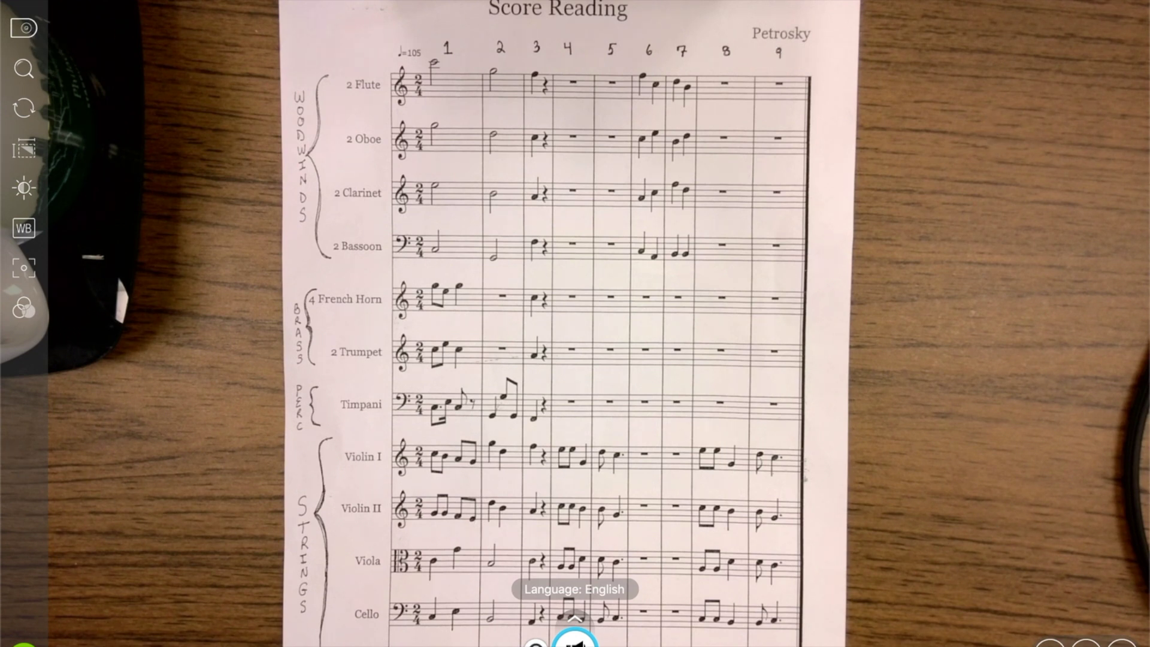
click(1134, 12)
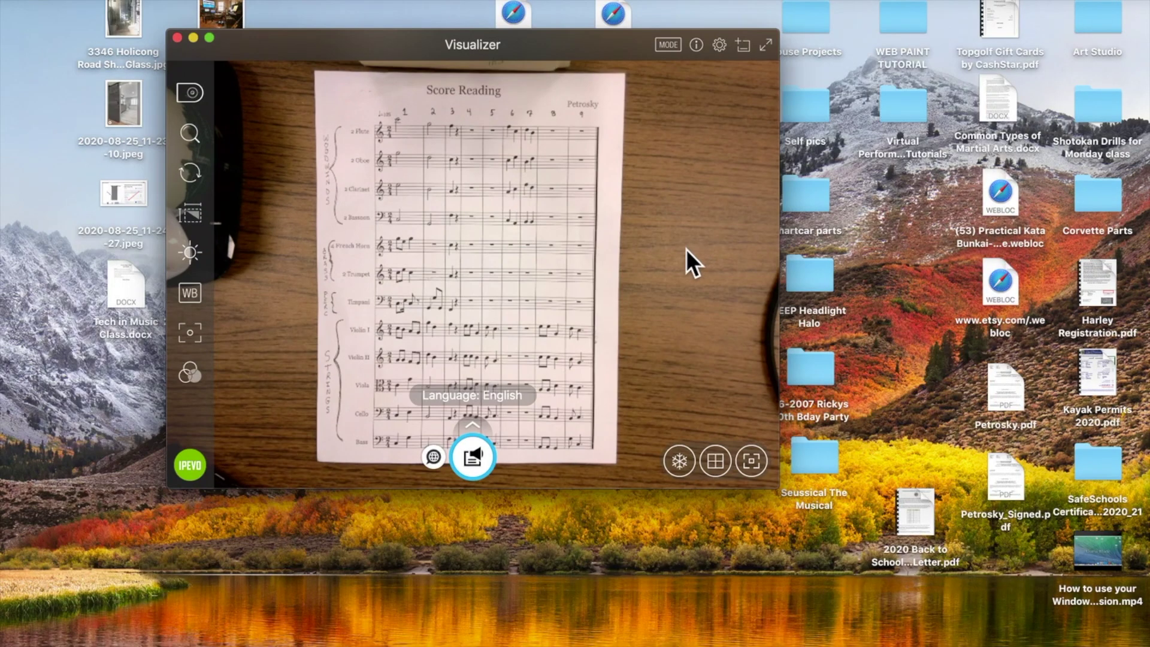
click(697, 46)
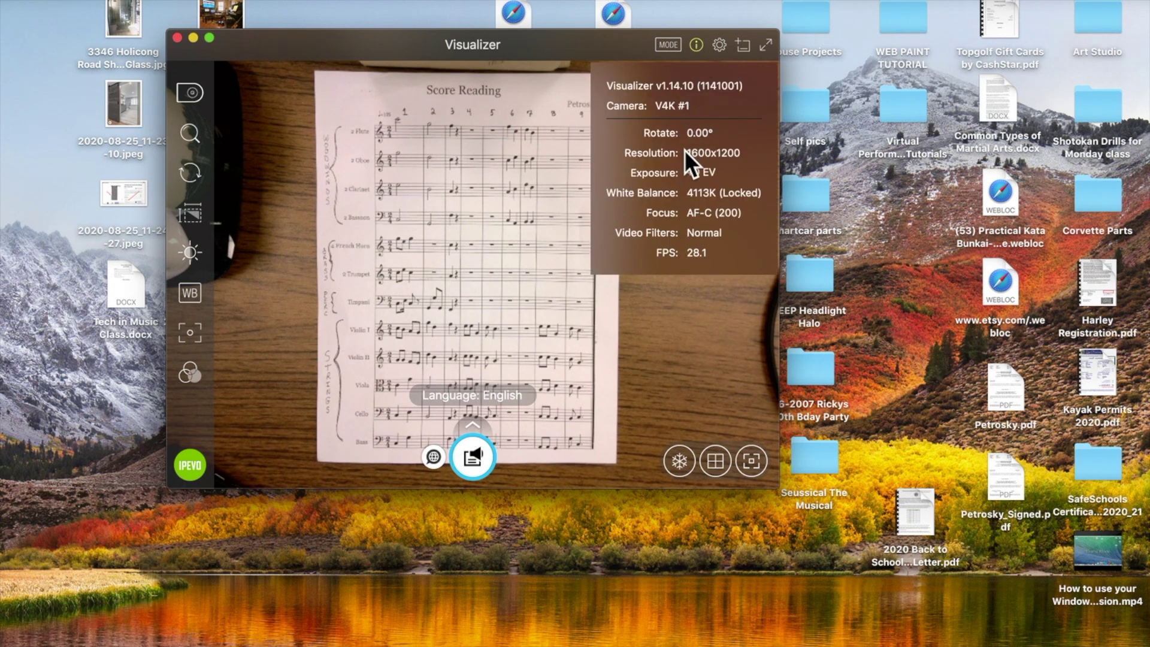
click(696, 43)
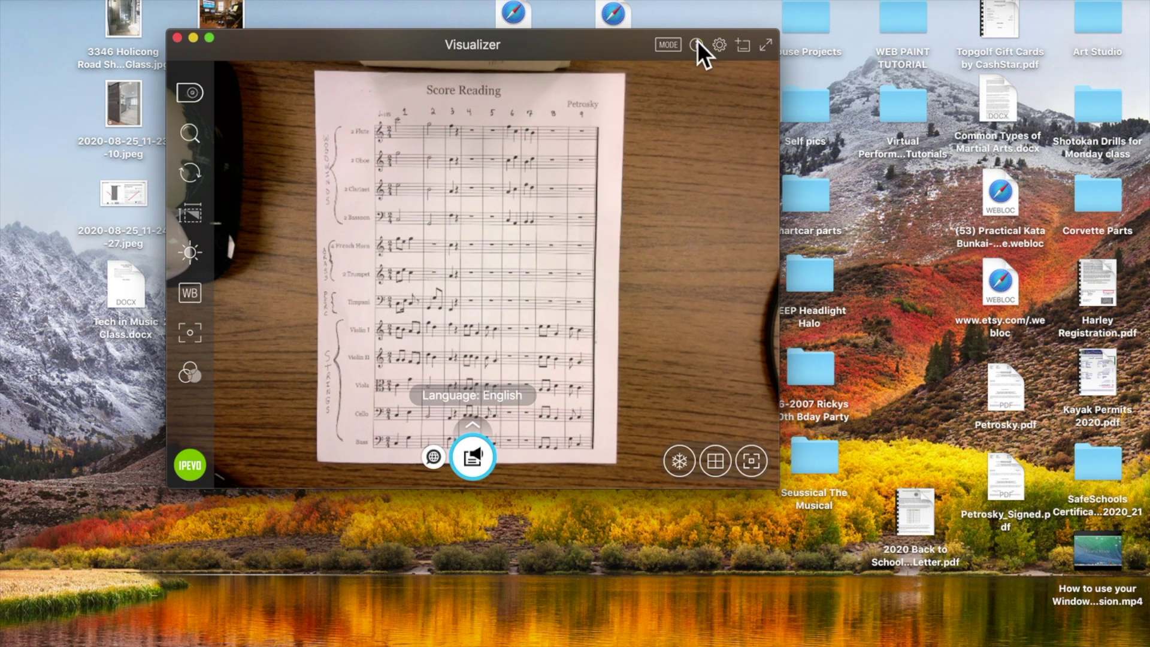
Review the General, Snapshot and Recording preferences, including the recording quality and audio device options
click(719, 44)
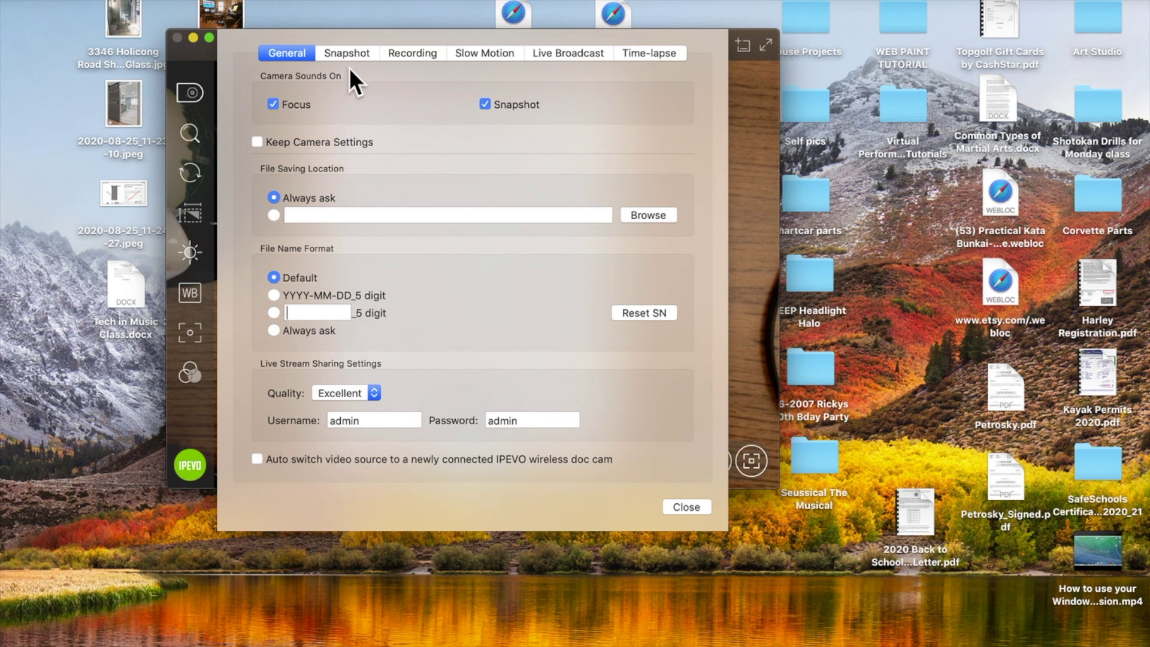
click(350, 48)
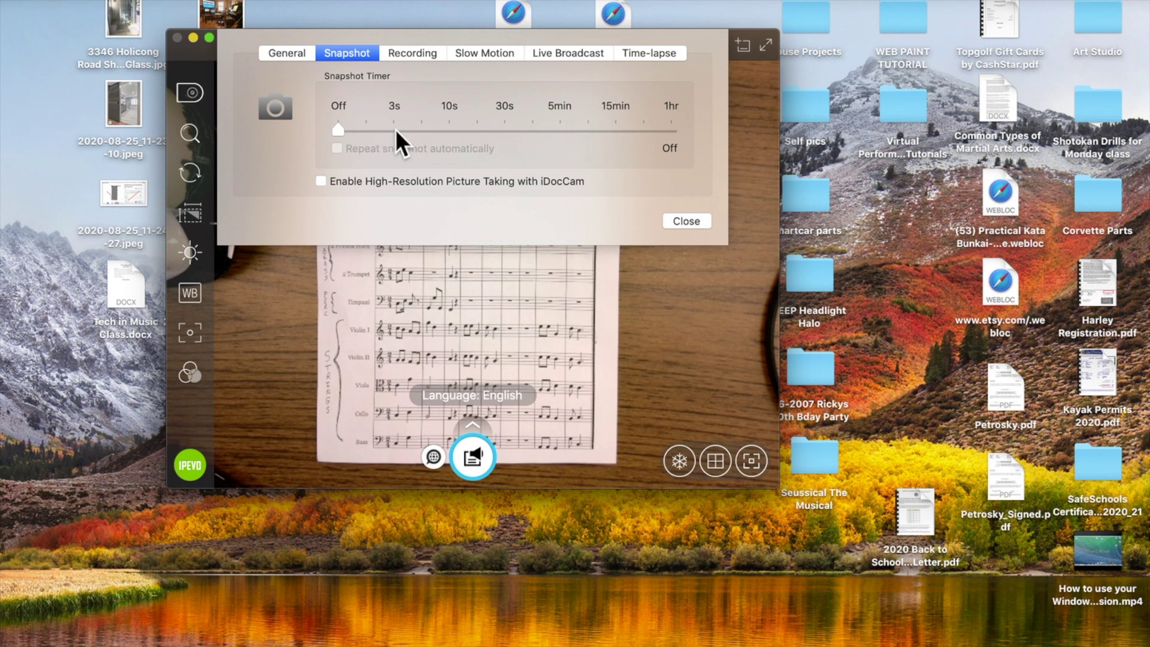
click(416, 55)
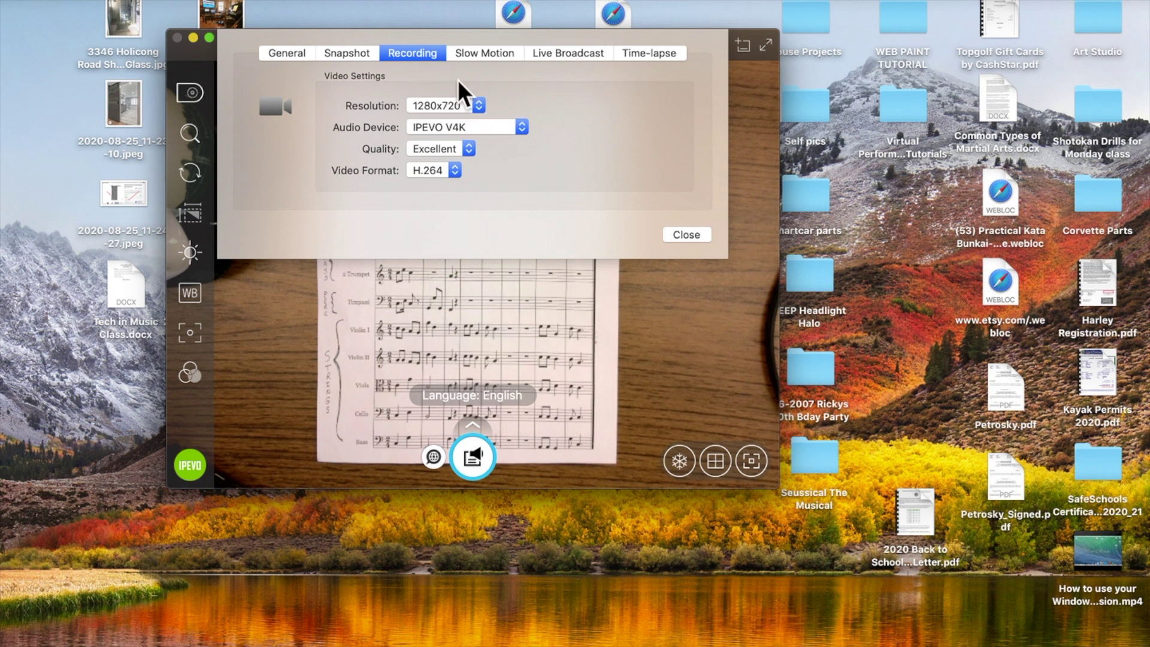
click(472, 146)
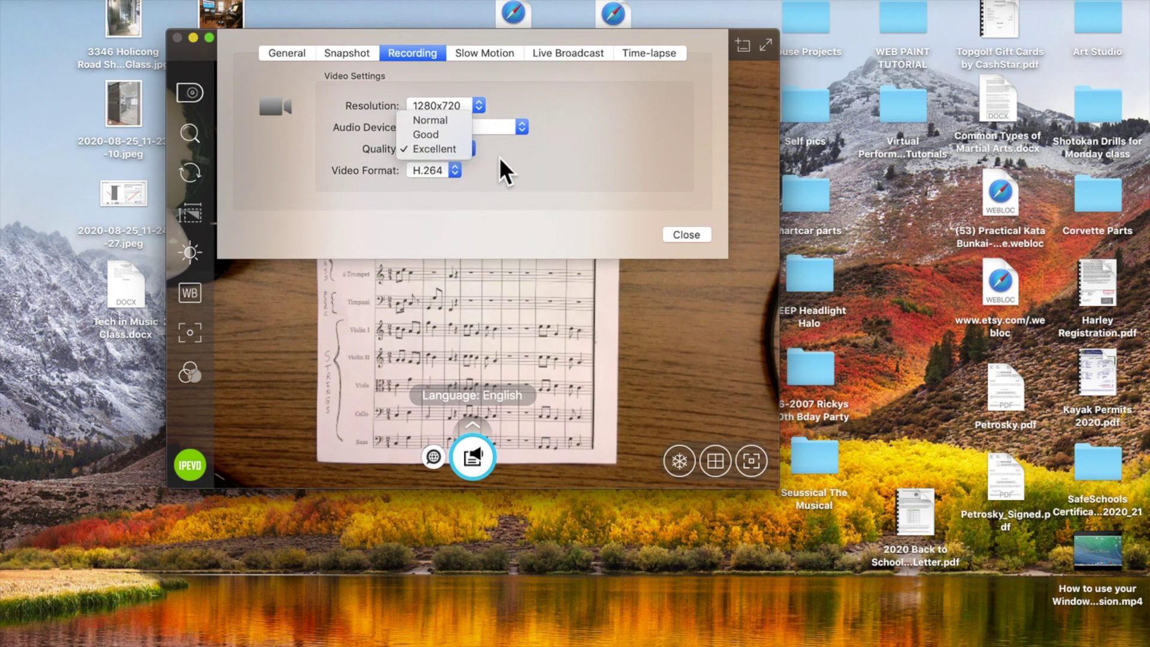
click(522, 163)
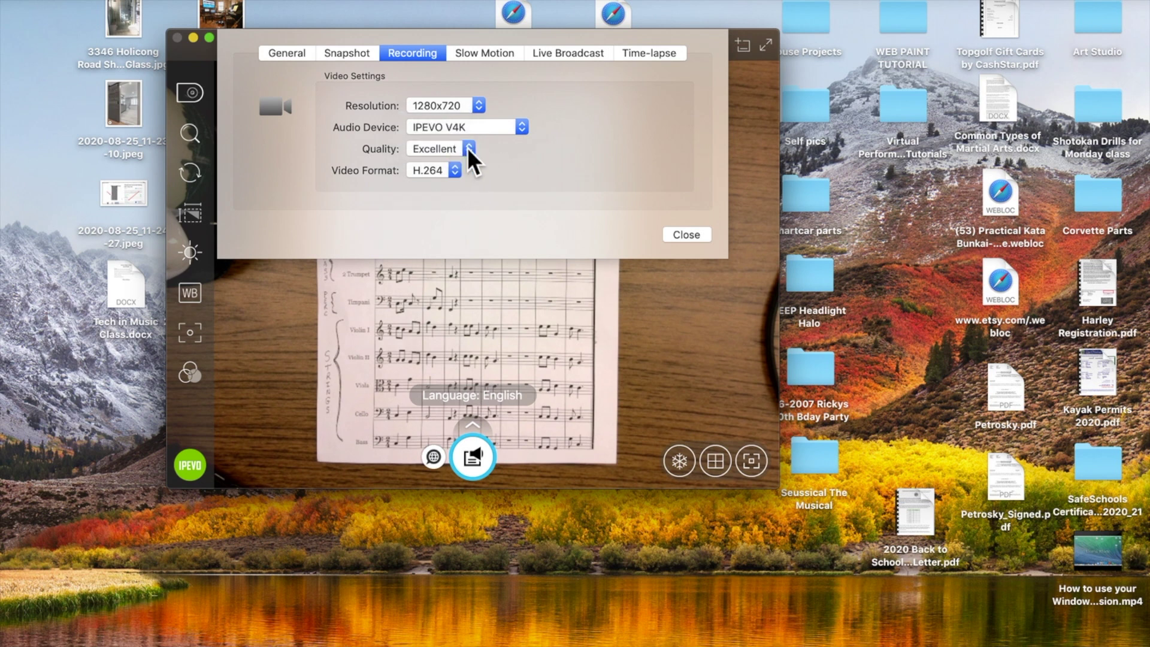
click(521, 126)
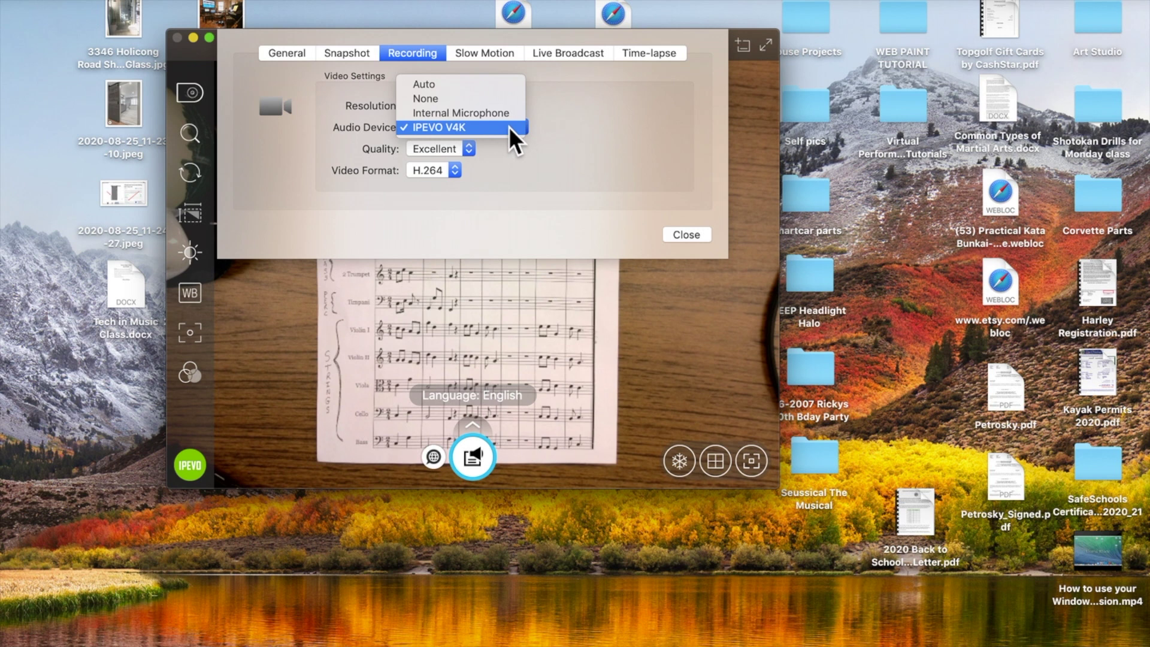
click(563, 150)
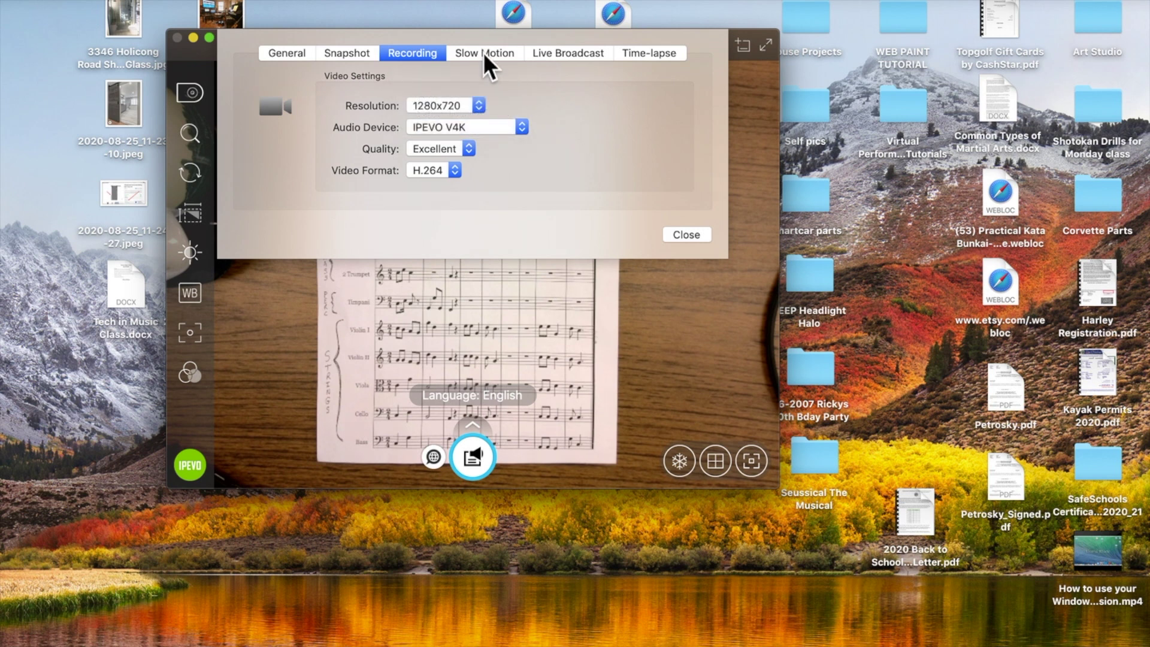
Review the Slow Motion, Live Broadcast and Time-lapse preferences and close the preferences
click(483, 52)
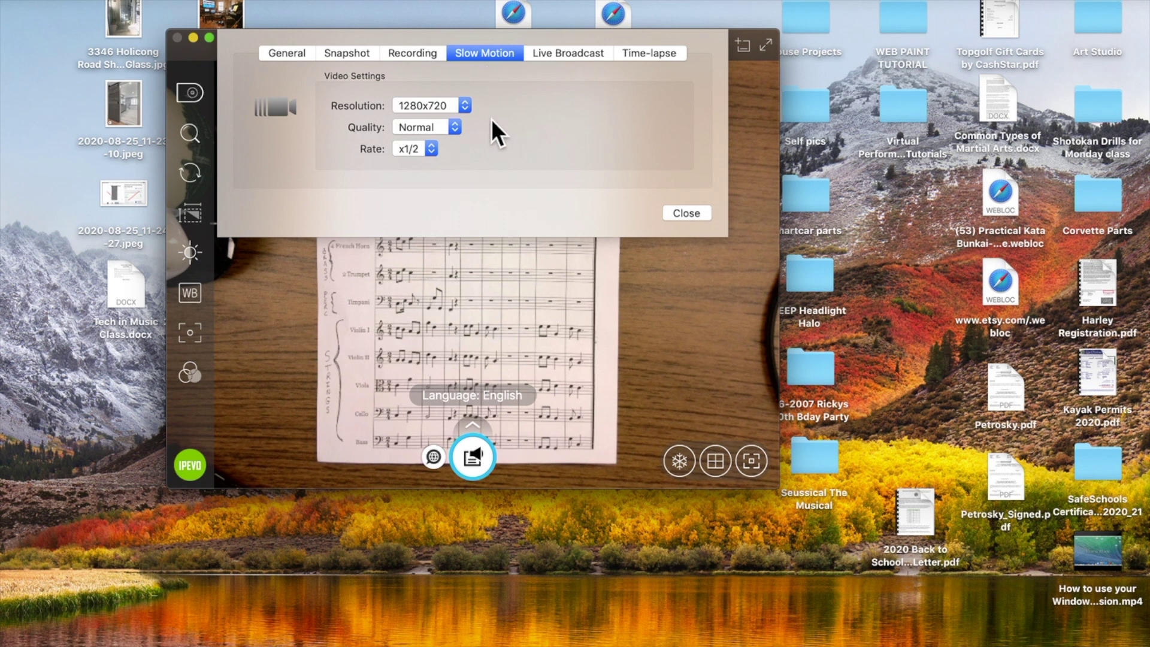
click(577, 53)
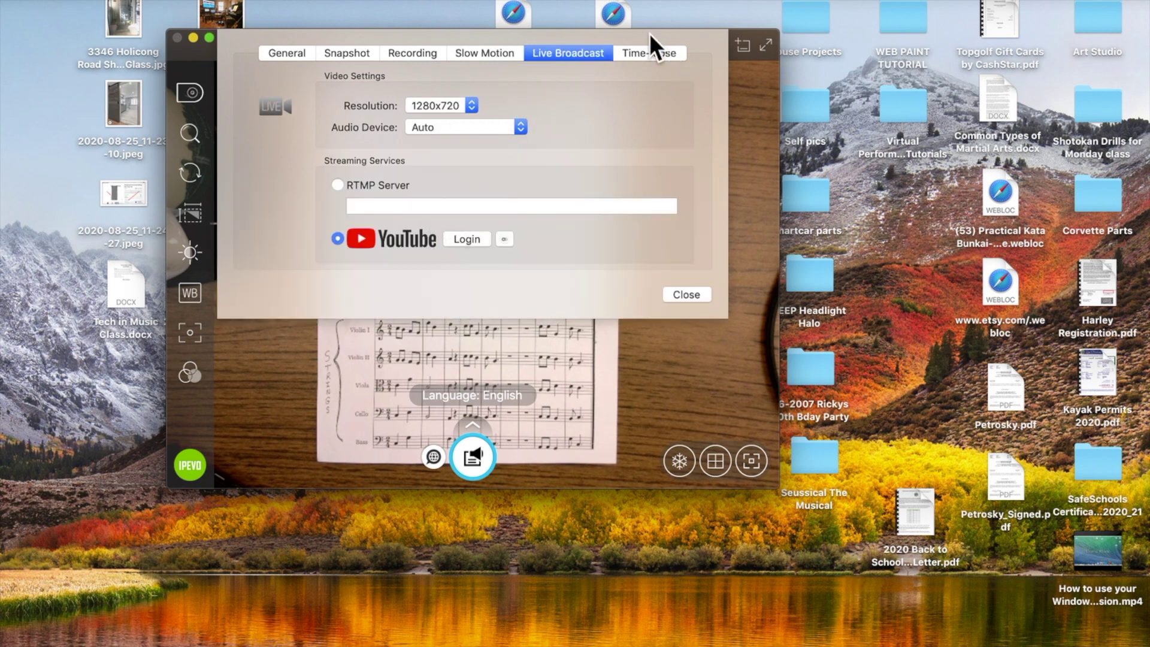
click(649, 54)
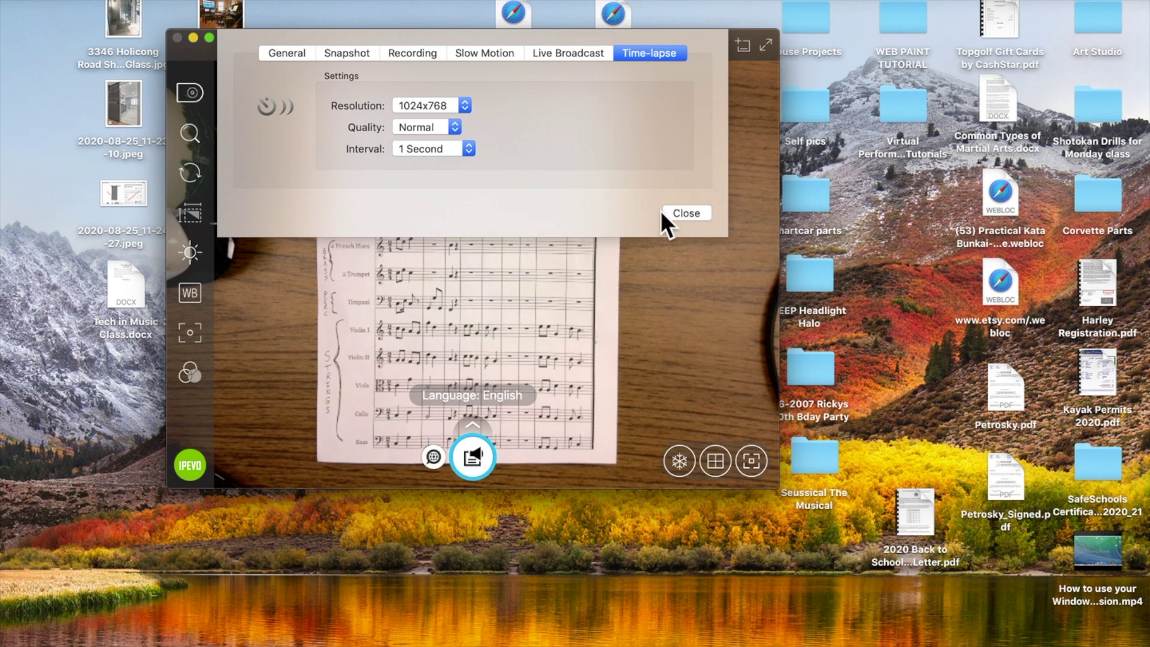
click(685, 213)
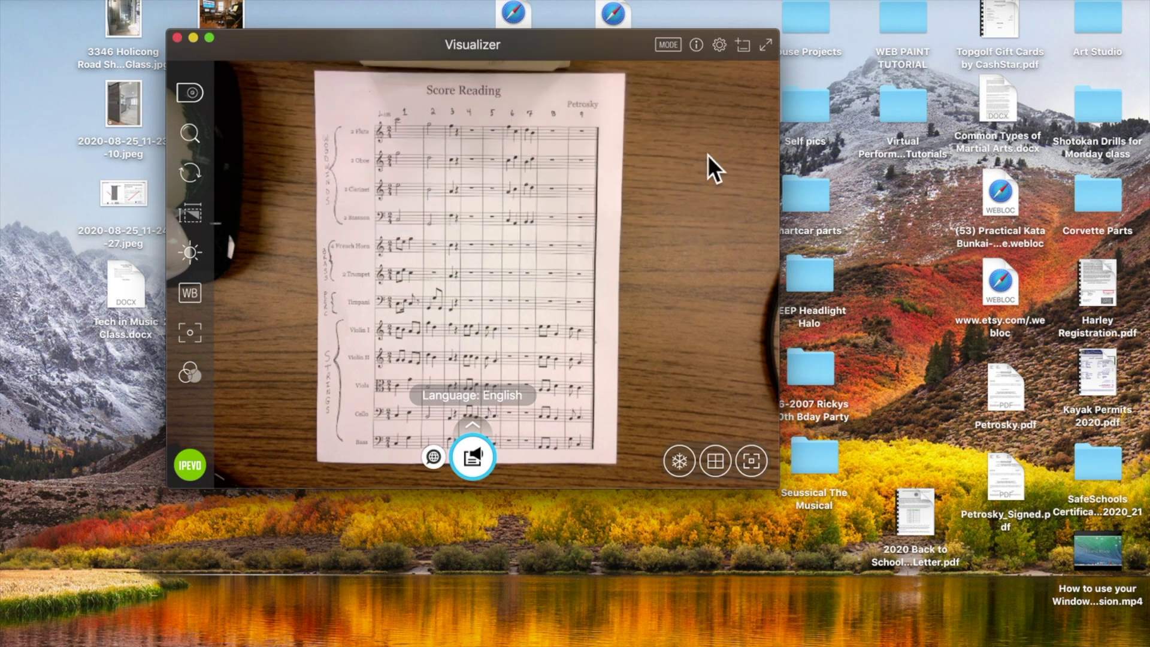
Open a second camera window and arrange both windows side by side on the desktop
click(744, 45)
drag(531, 59, 822, 77)
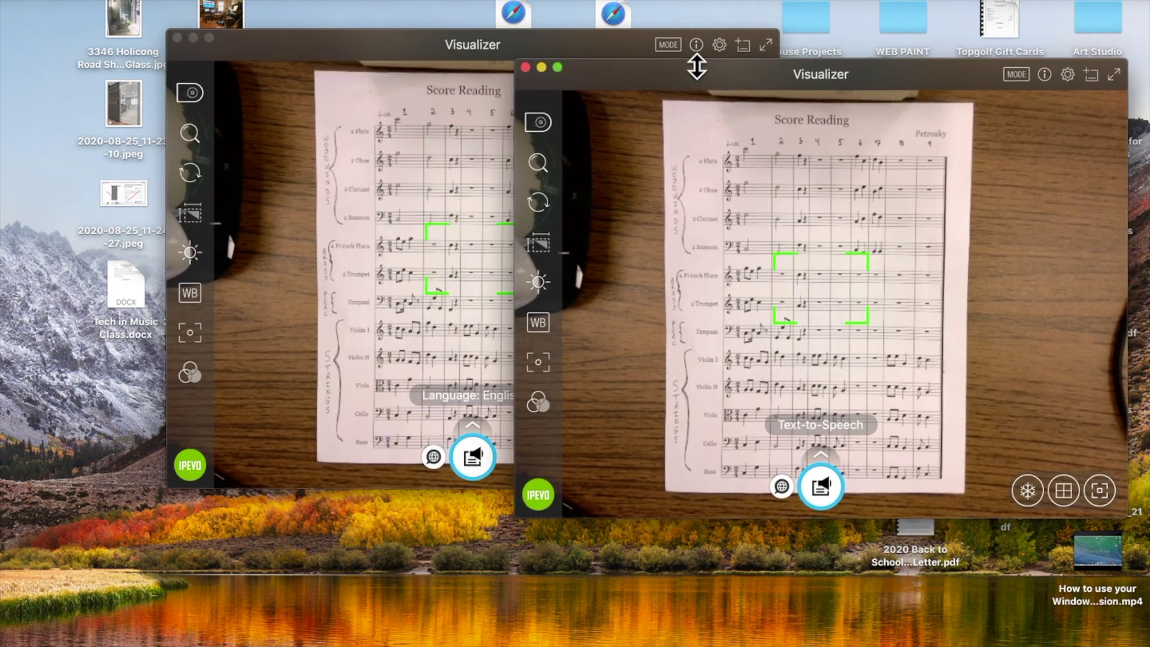
click(299, 52)
drag(290, 52, 197, 80)
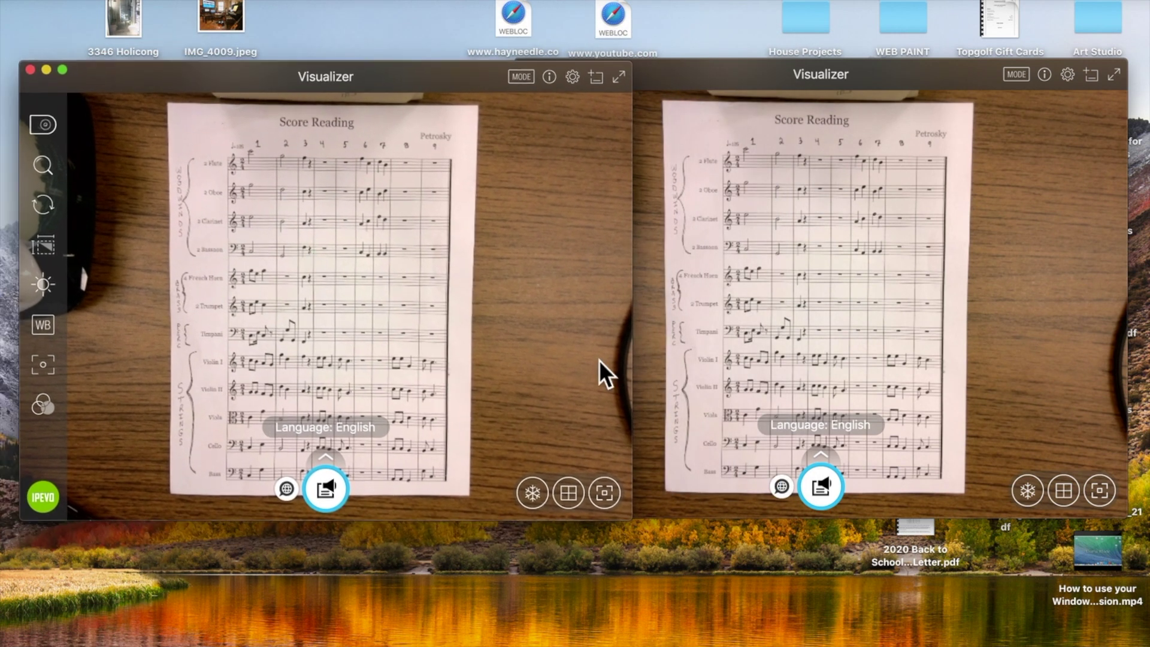
Freeze the image in the first camera window and close the second window
click(533, 491)
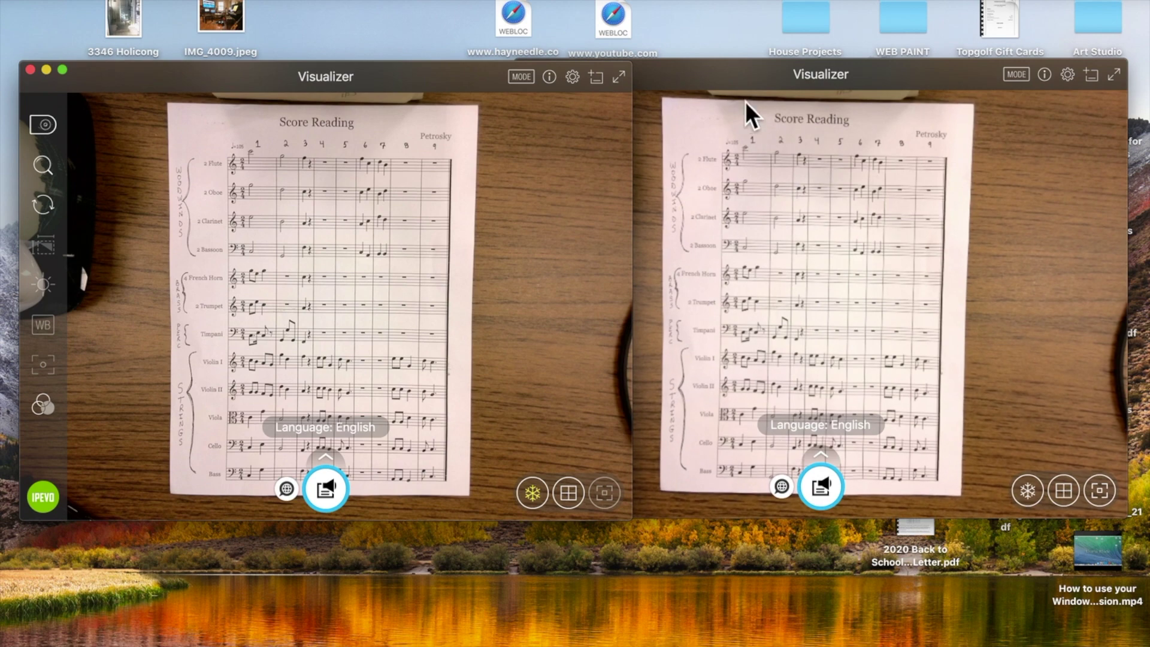
click(719, 75)
click(526, 67)
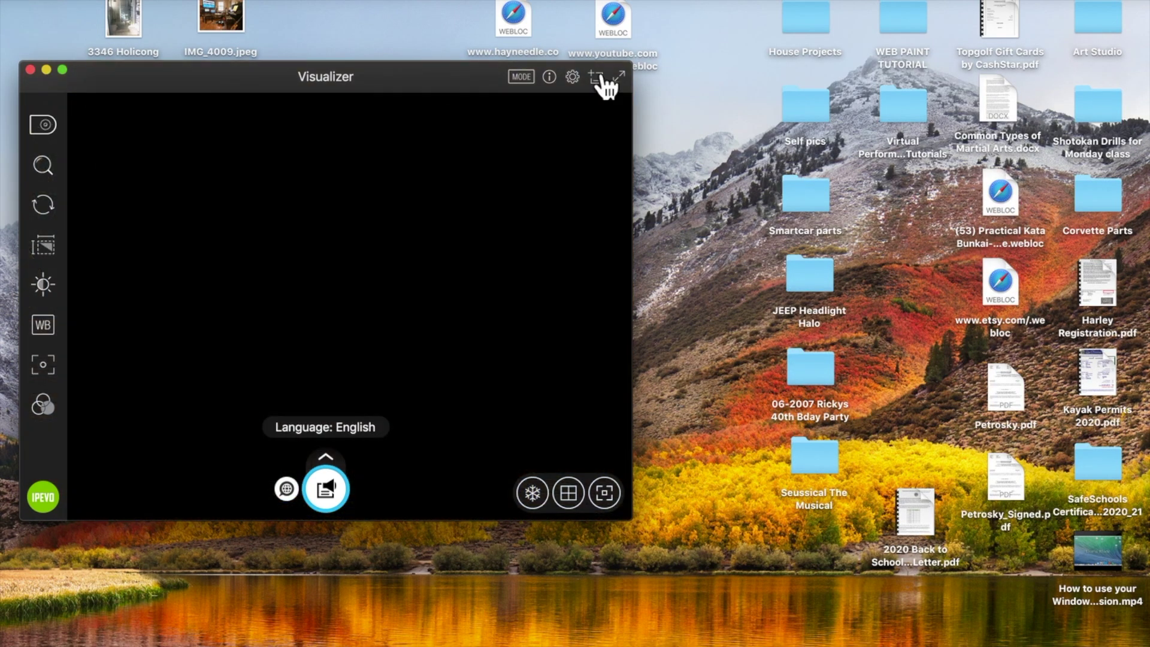
Try a wider size for the camera window, restore its width and move the window towards the middle of the desktop
click(598, 76)
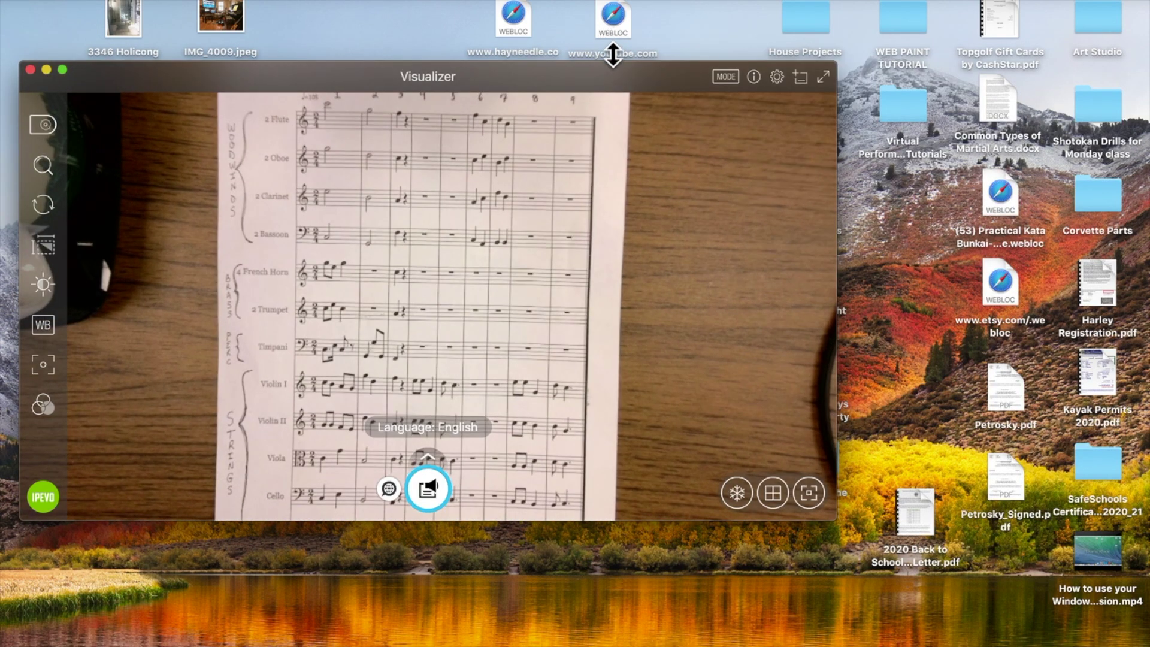
click(797, 78)
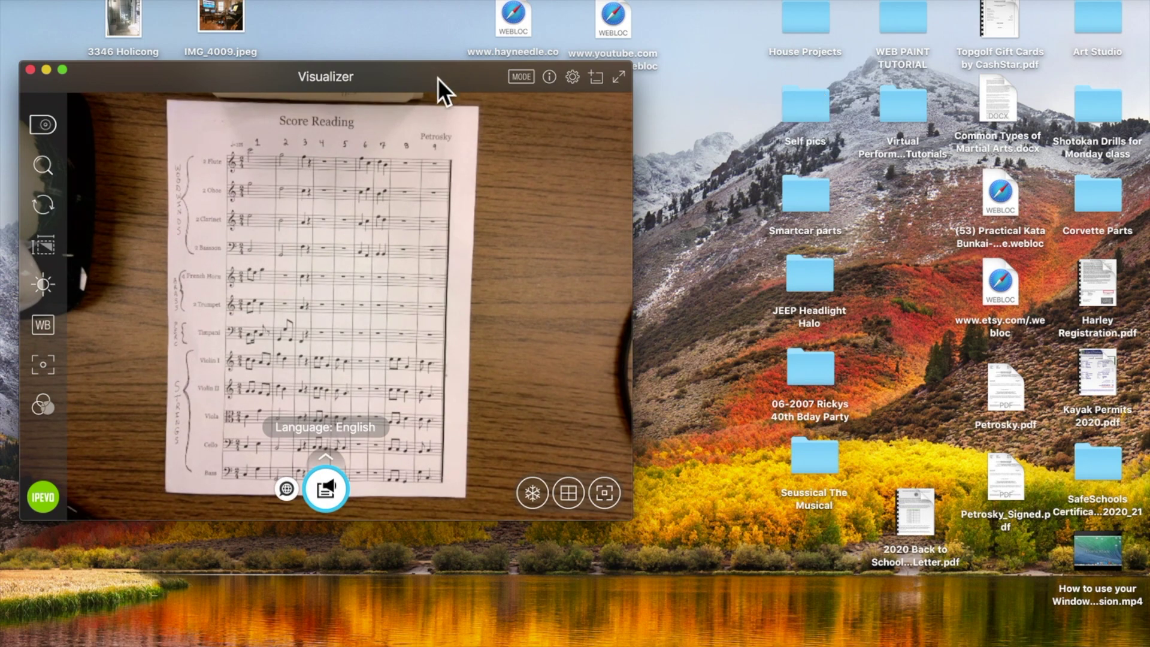
drag(437, 78, 715, 95)
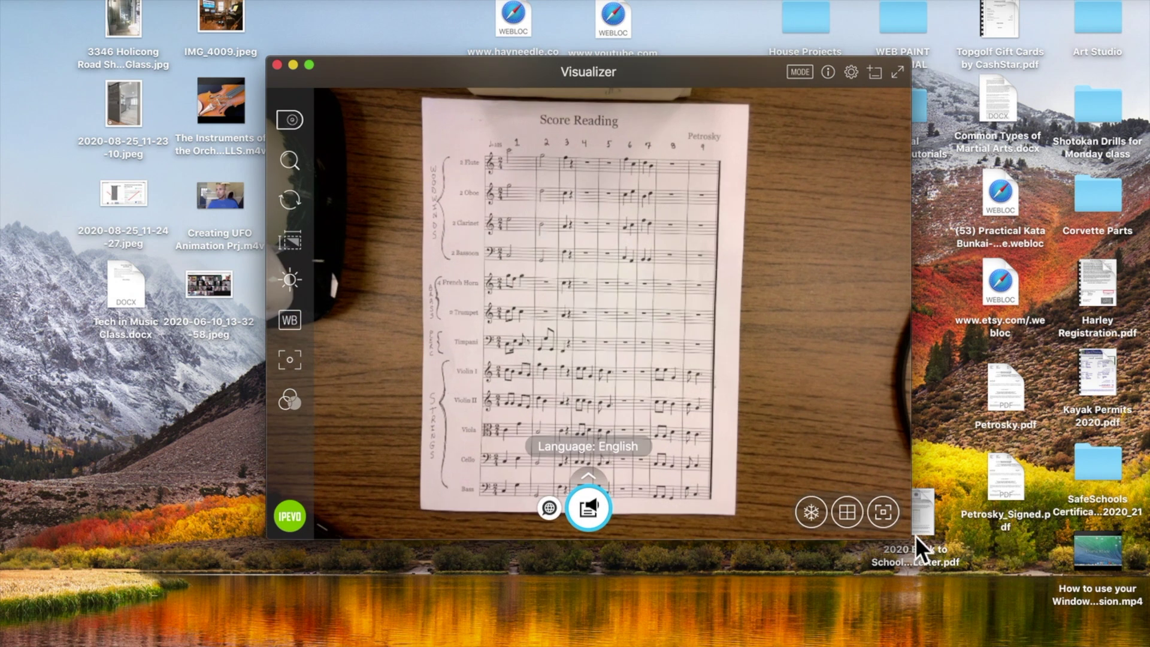
Try freezing and unfreezing the camera image, and cycle through the 3x3 and dense grid overlays back to no grid
click(810, 513)
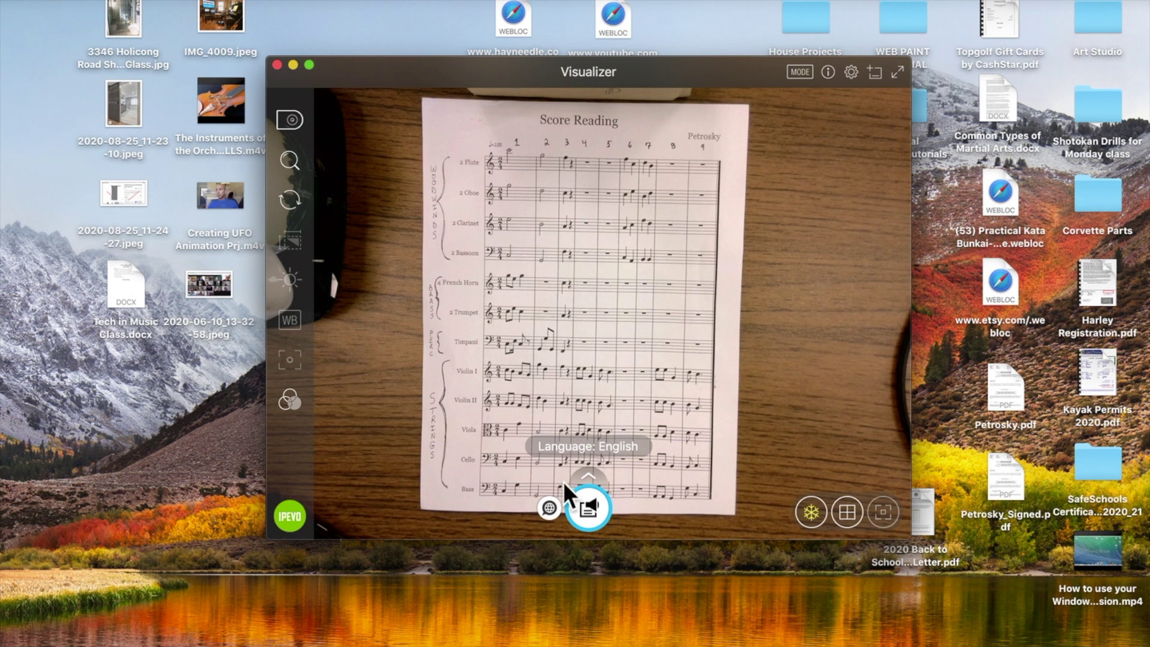
click(810, 512)
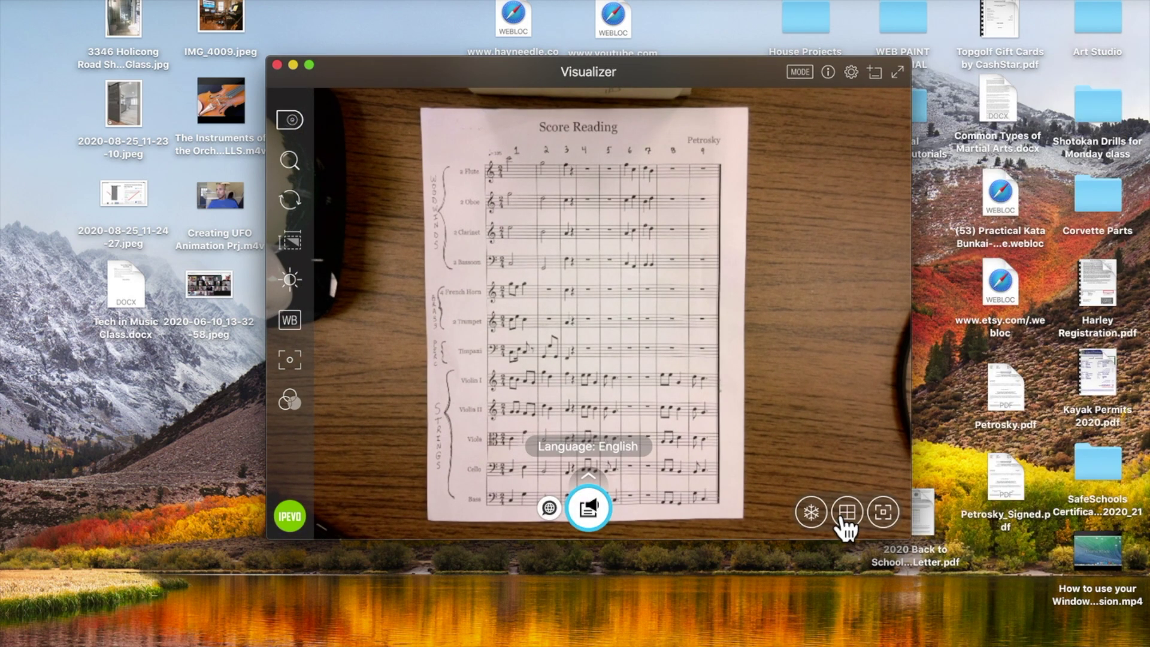
click(846, 512)
click(846, 513)
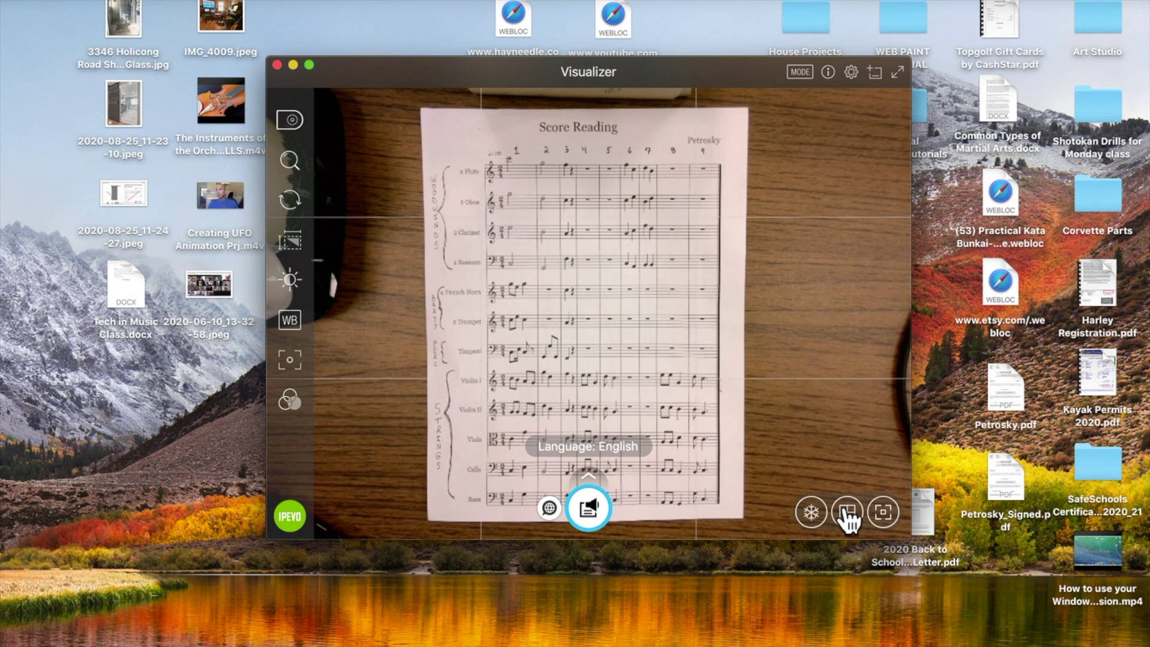
click(846, 513)
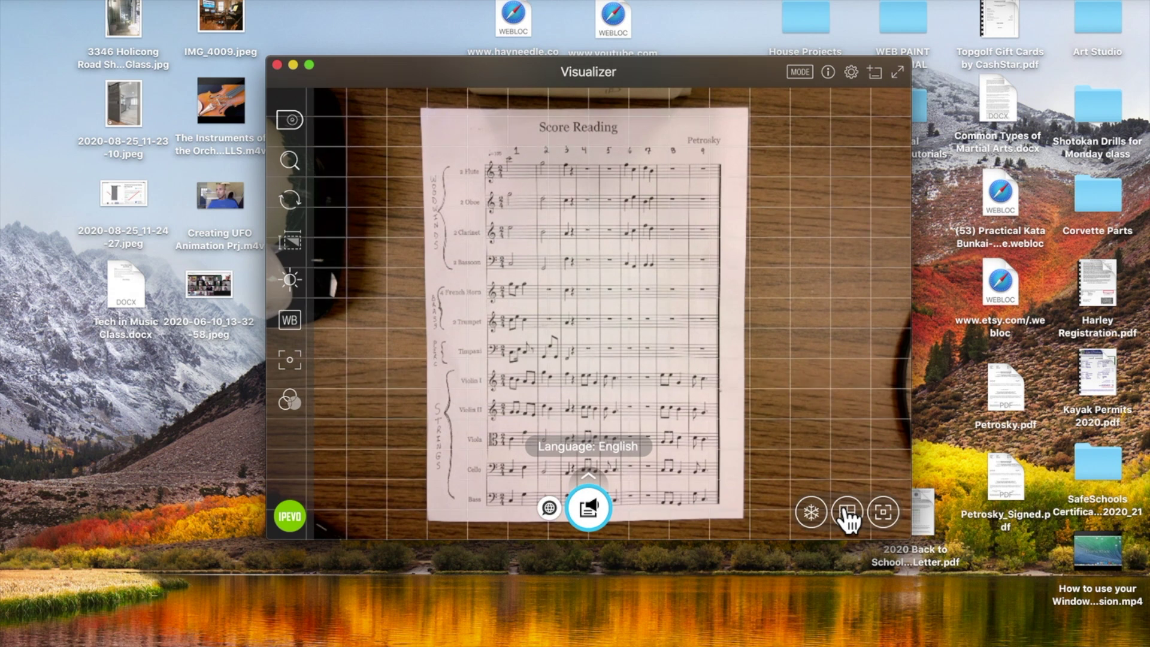
click(847, 512)
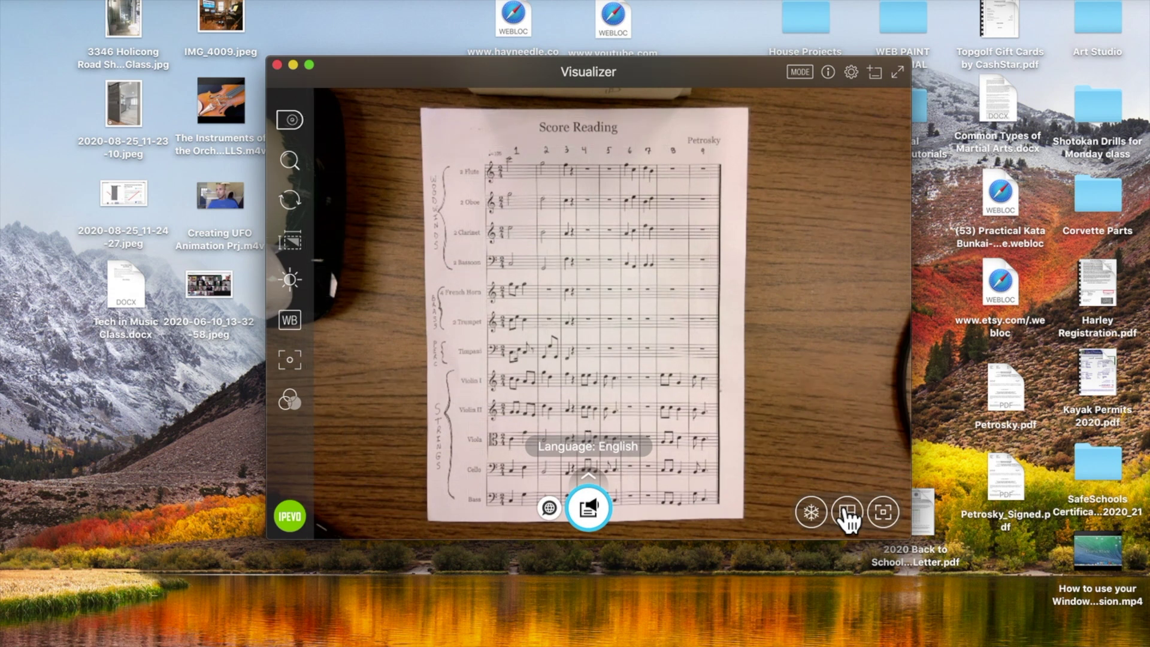
Refocus the camera on the score and display the available capture modes
click(886, 514)
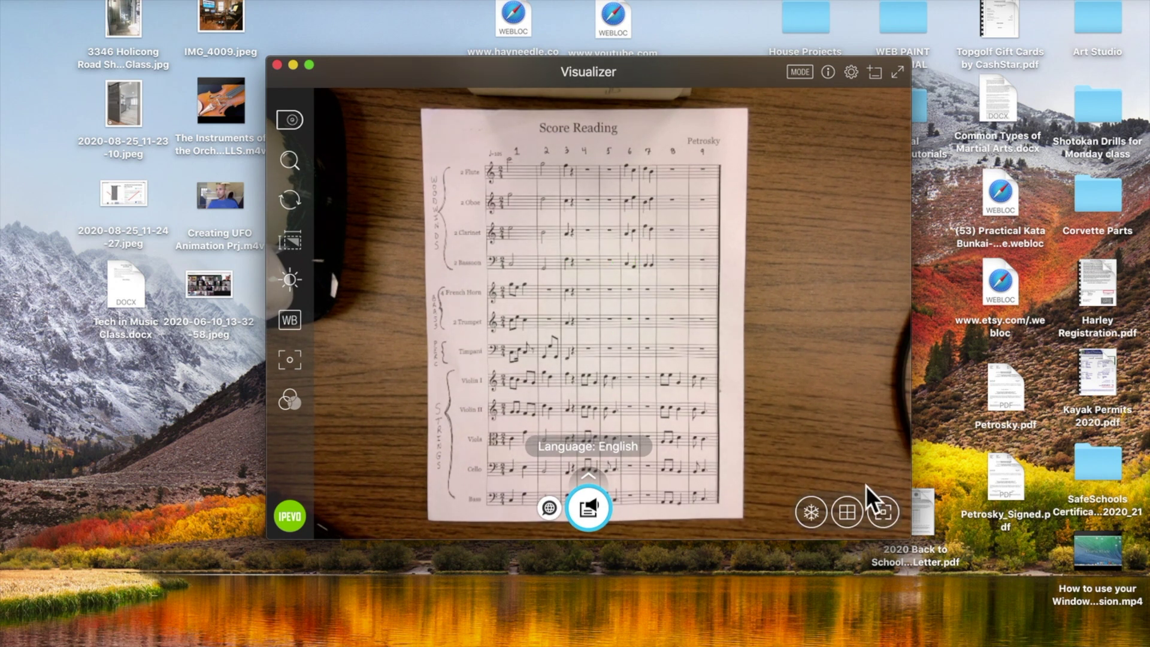
click(585, 505)
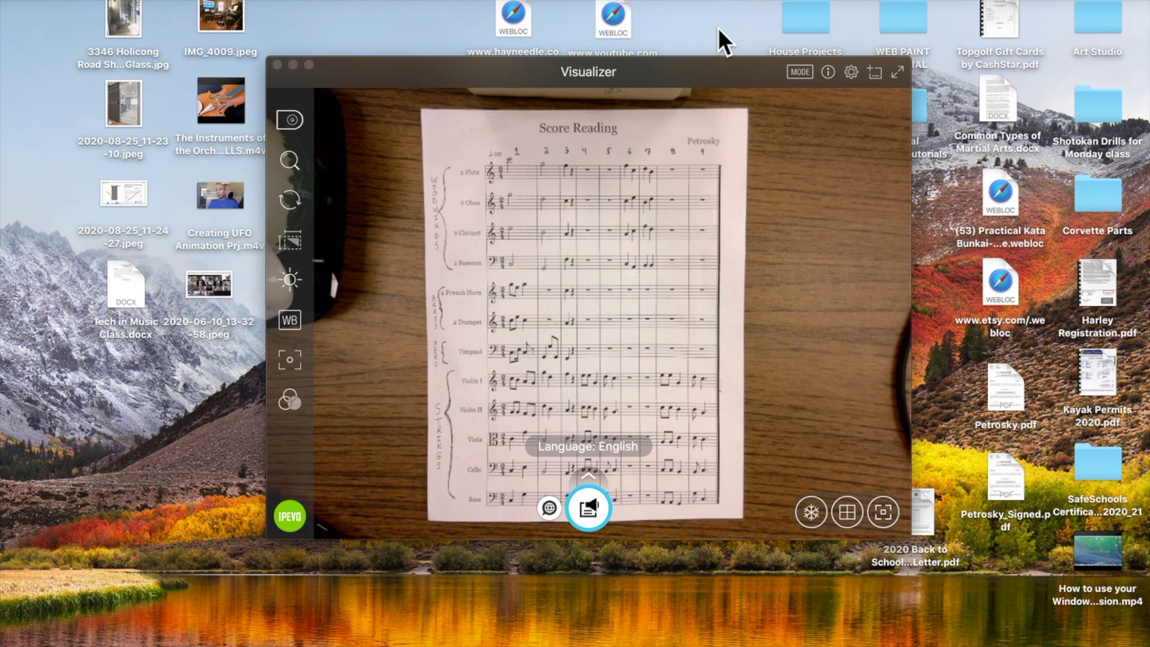
click(713, 70)
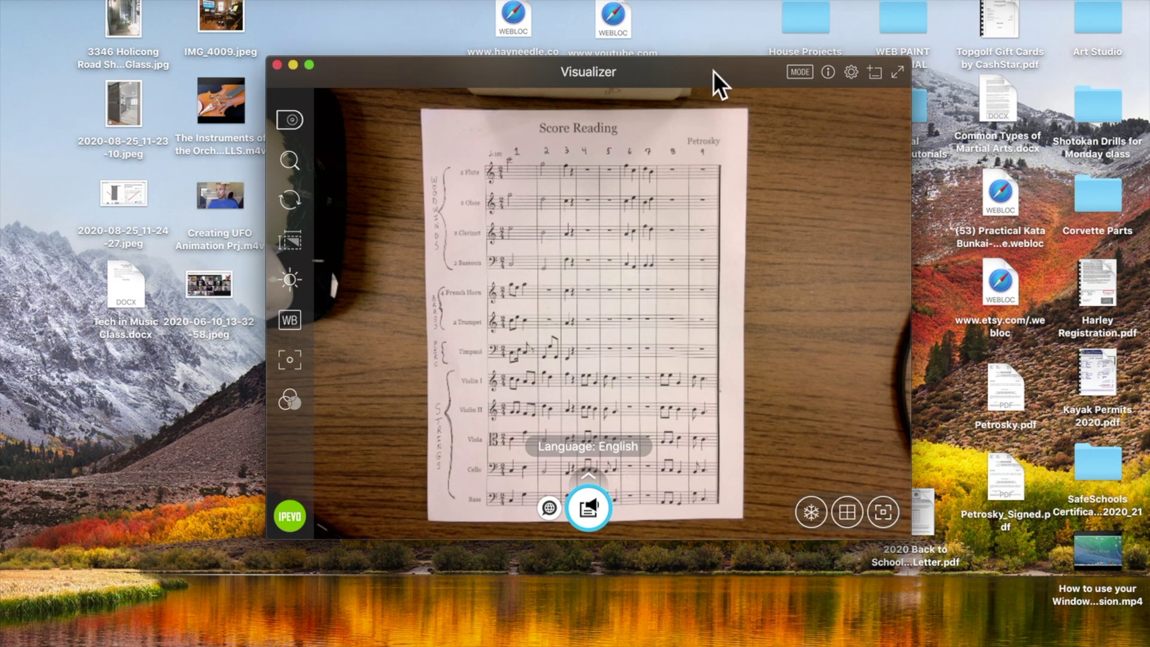
click(586, 475)
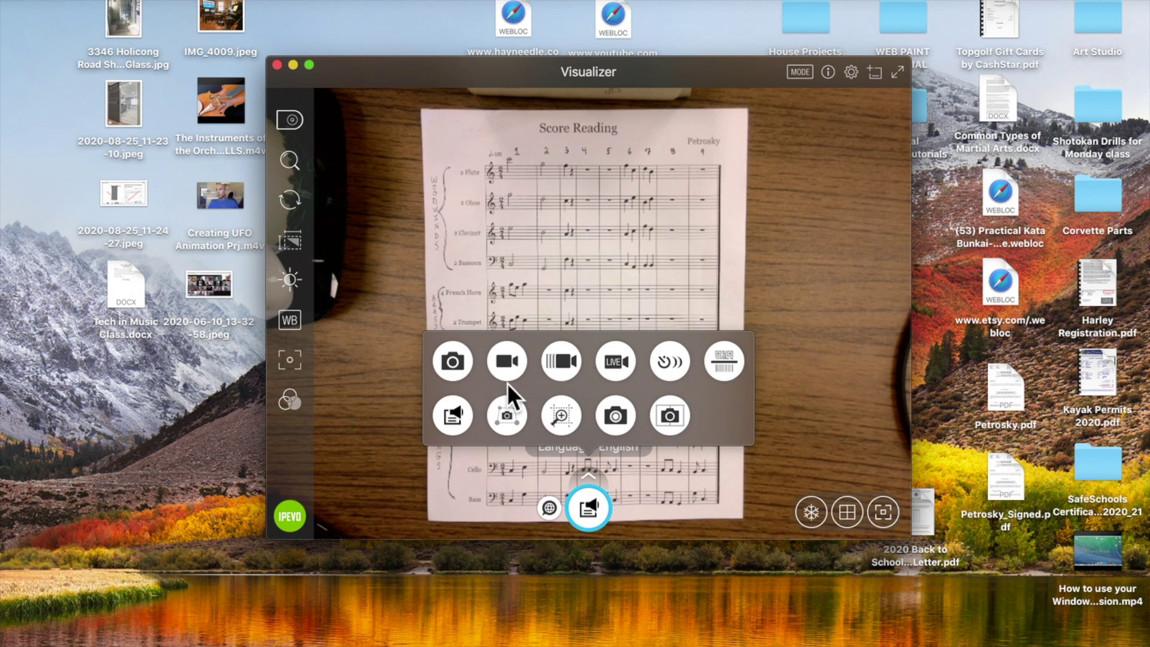
Switch to Snapshot mode, try capturing the score and cancel saving the picture
click(452, 359)
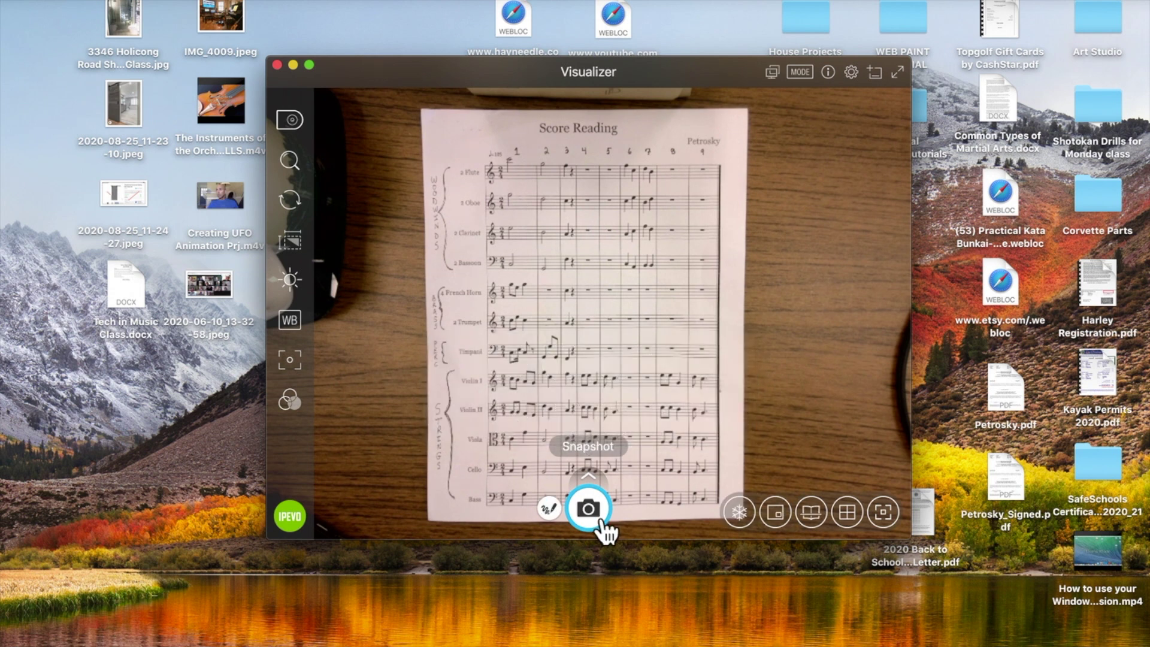
click(596, 508)
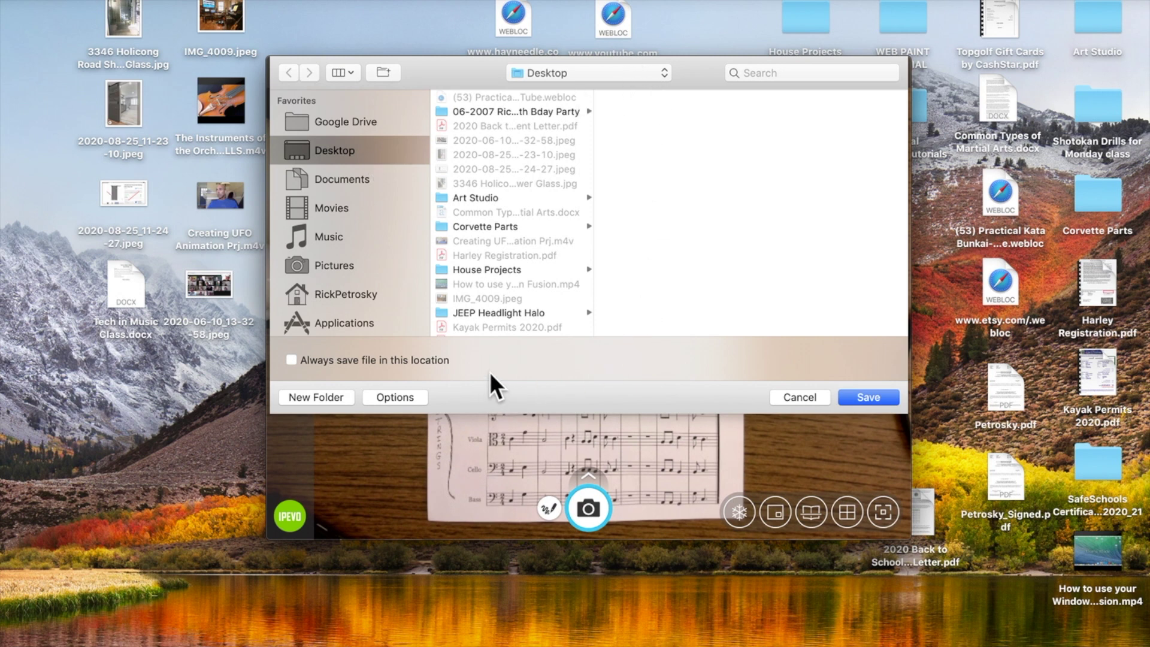
click(800, 397)
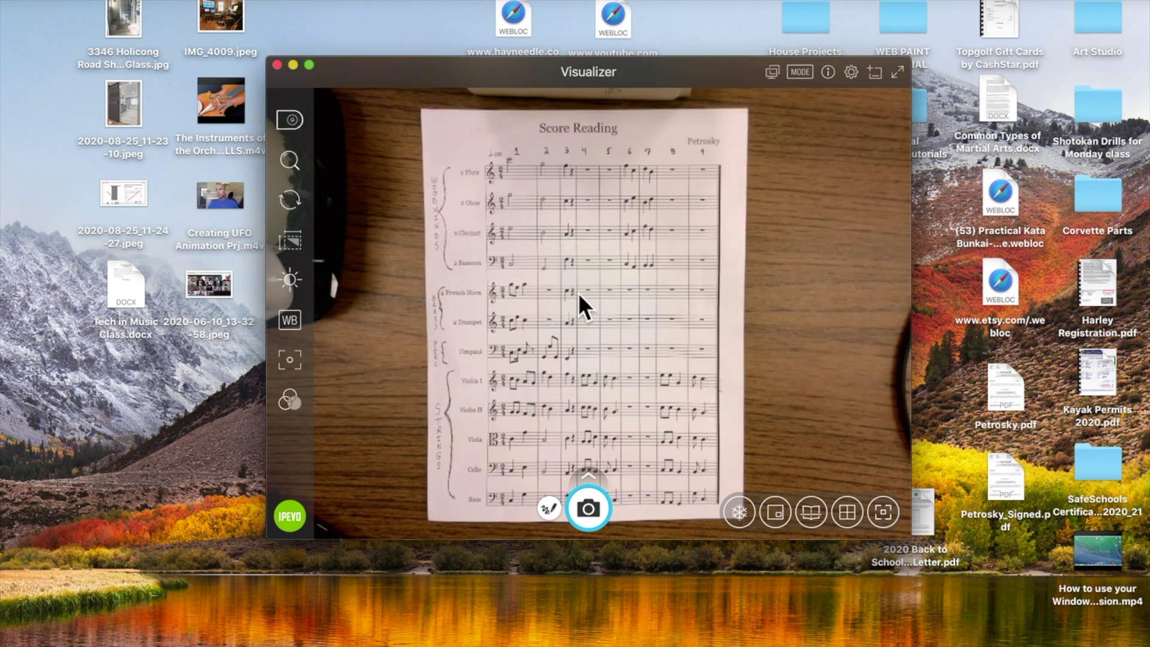
Try Text-to-Speech mode on the score and close its reading window
click(588, 475)
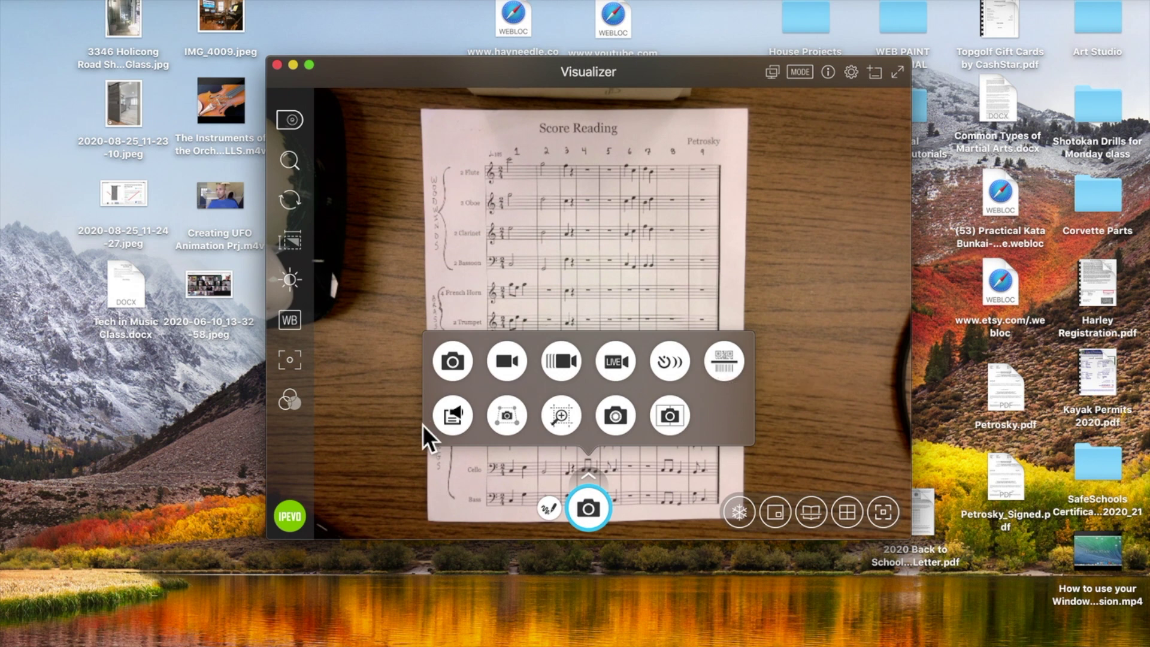
click(452, 416)
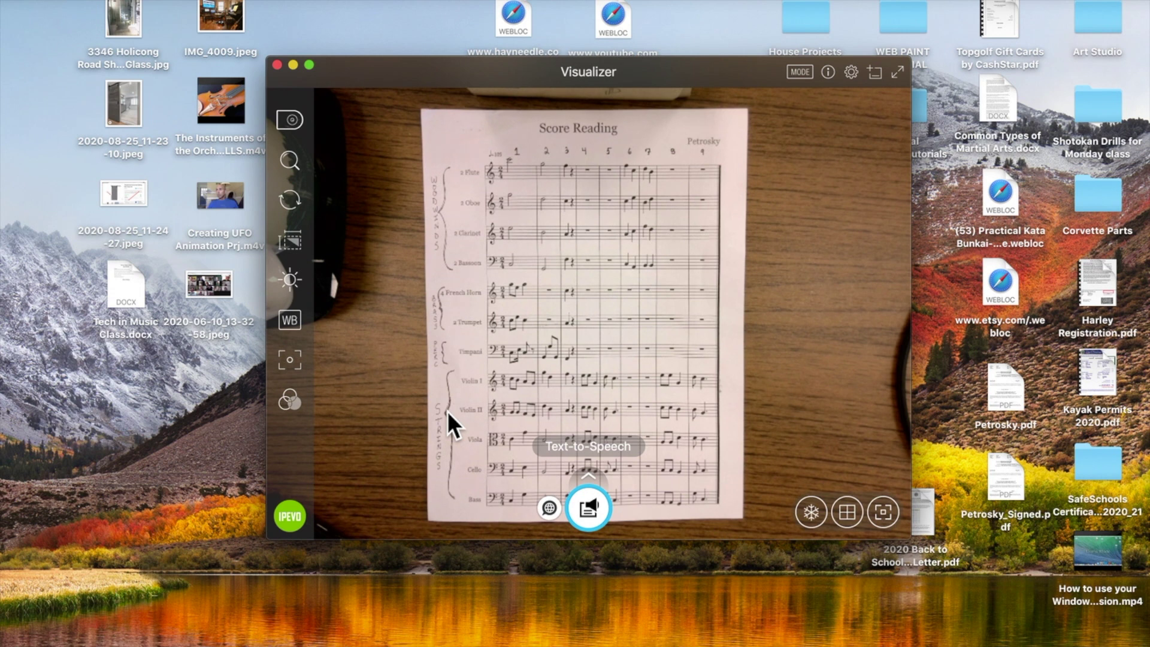
click(589, 509)
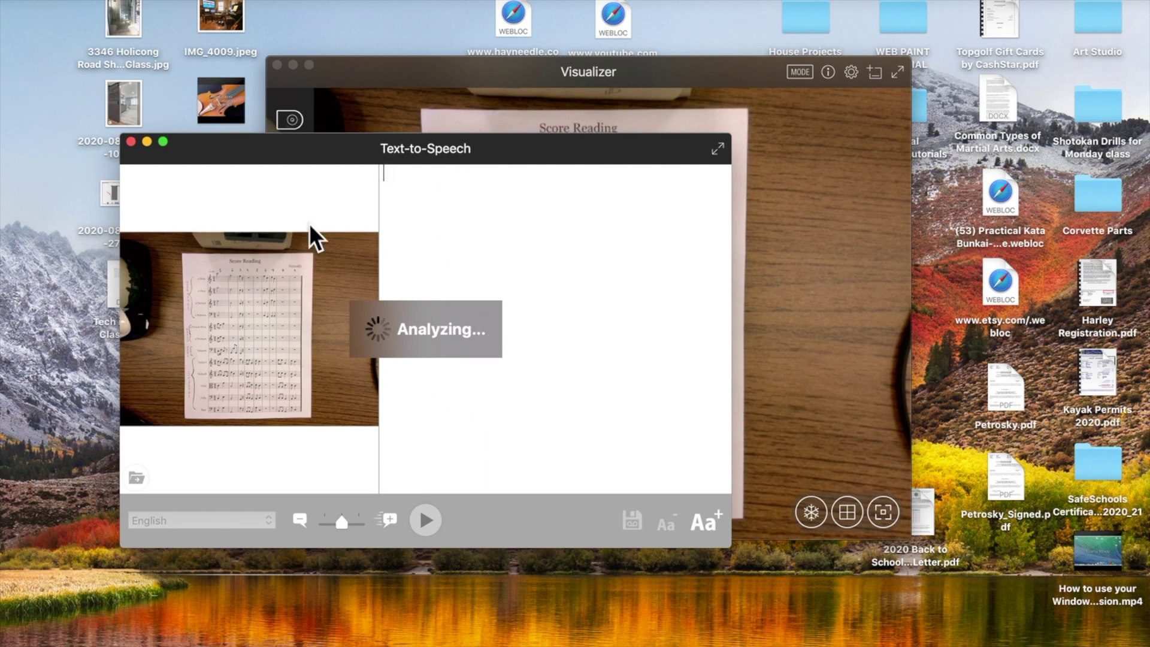
click(131, 142)
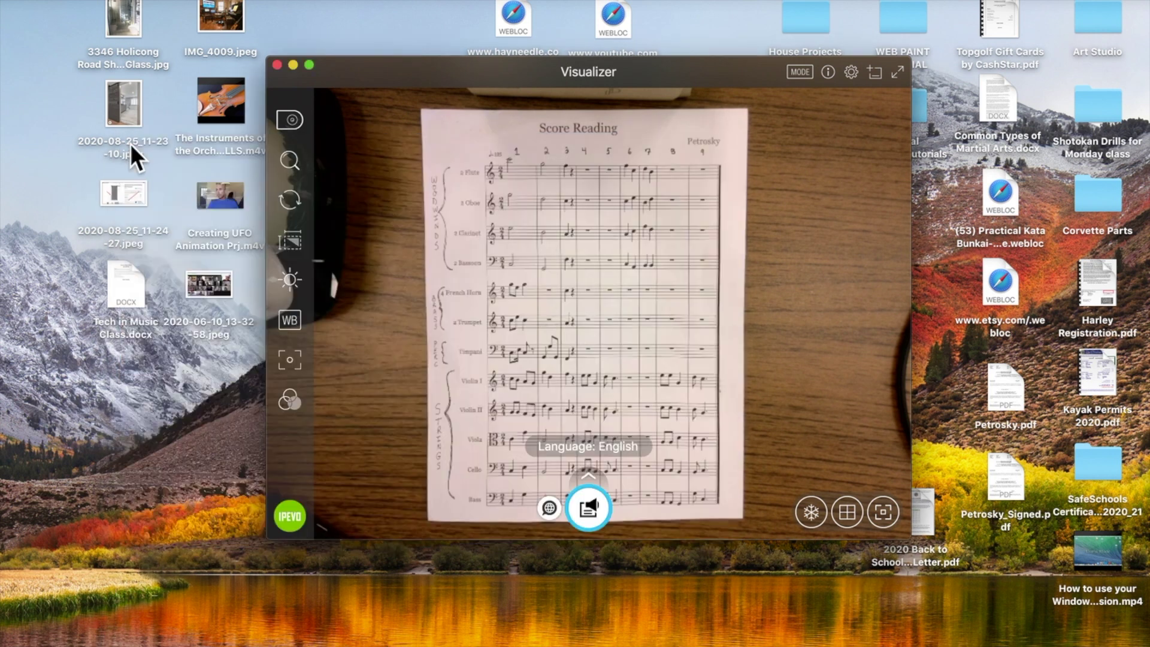
Switch to the document scanning mode and turn on Scan as PDF and manual selection of the scan area
click(587, 474)
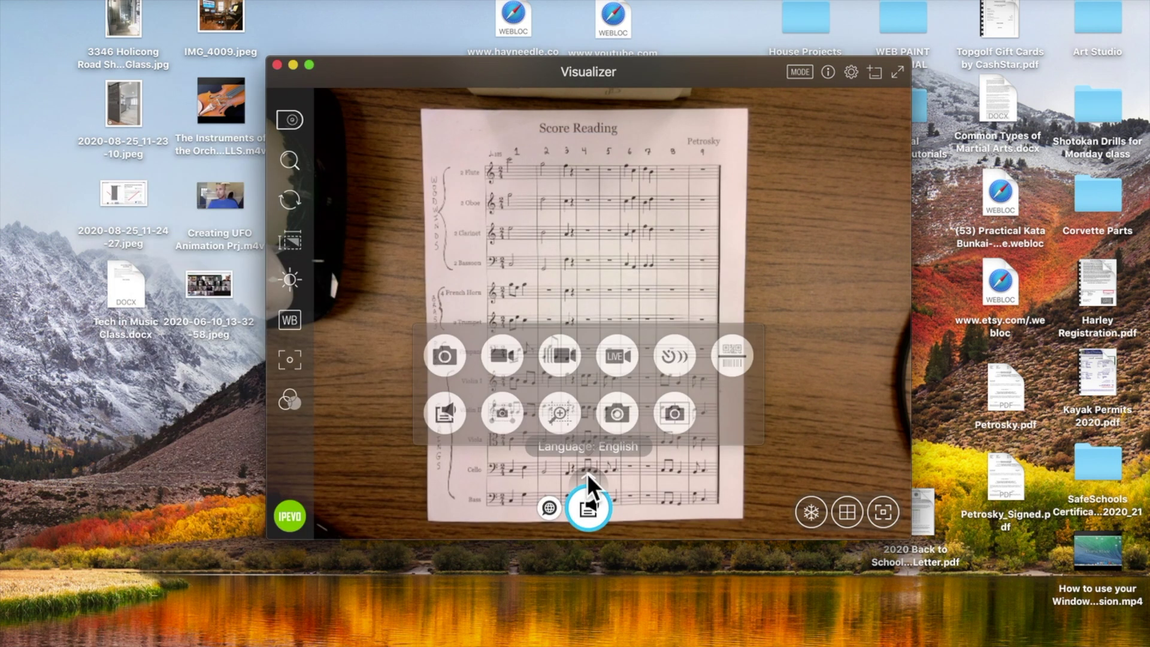
click(507, 415)
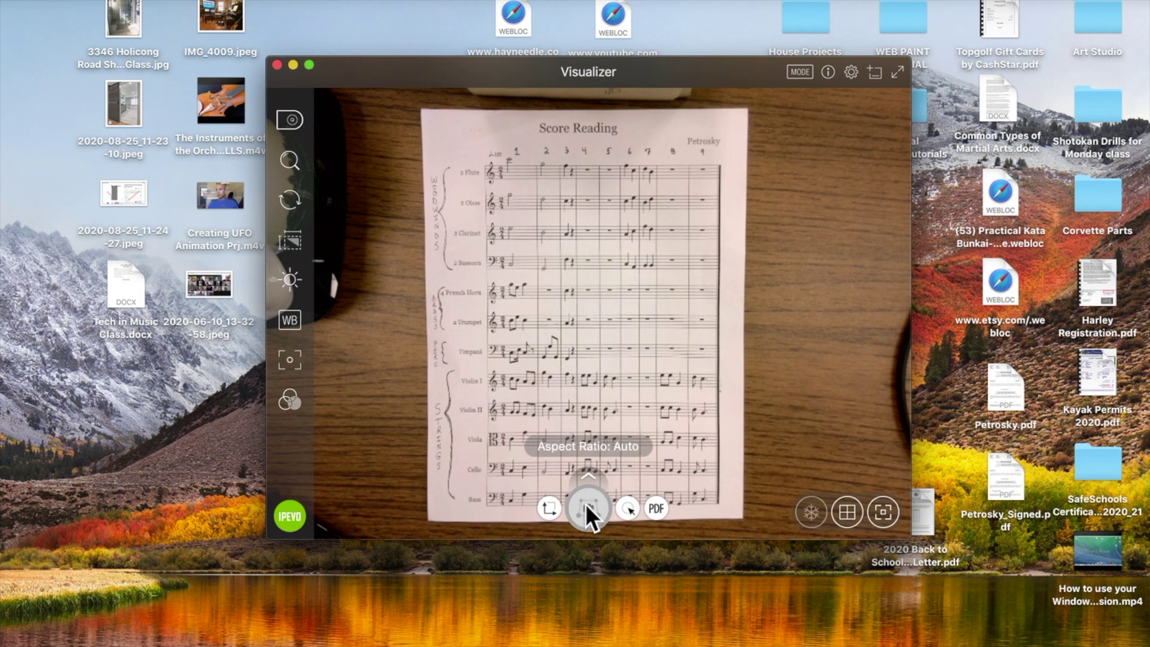
click(657, 509)
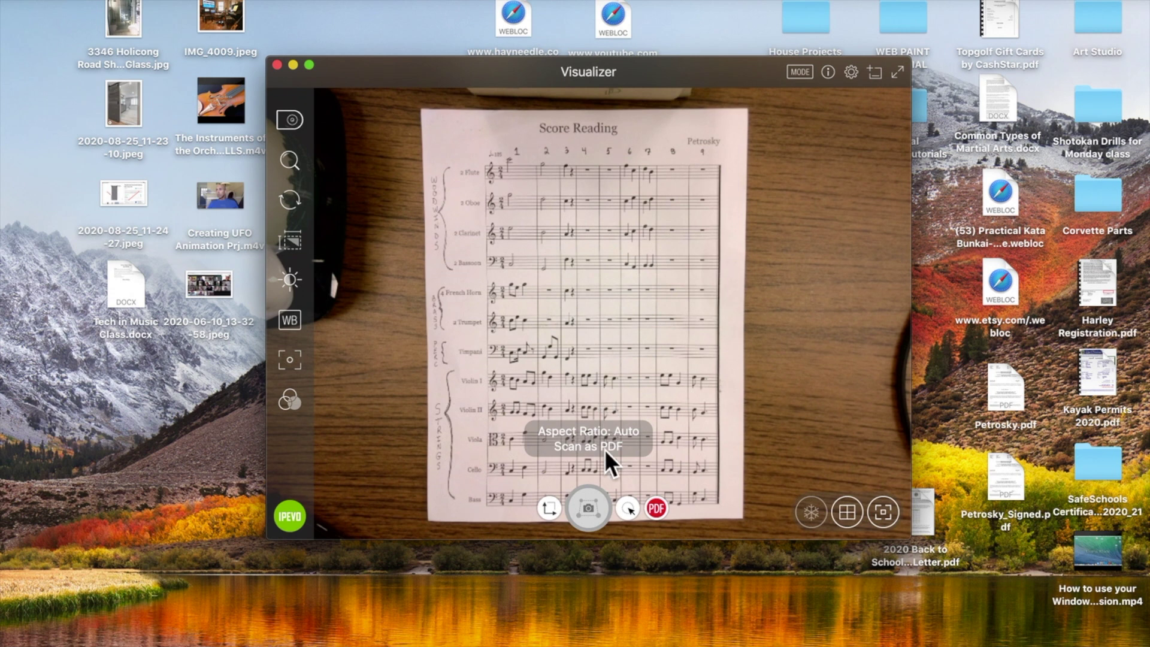
click(627, 509)
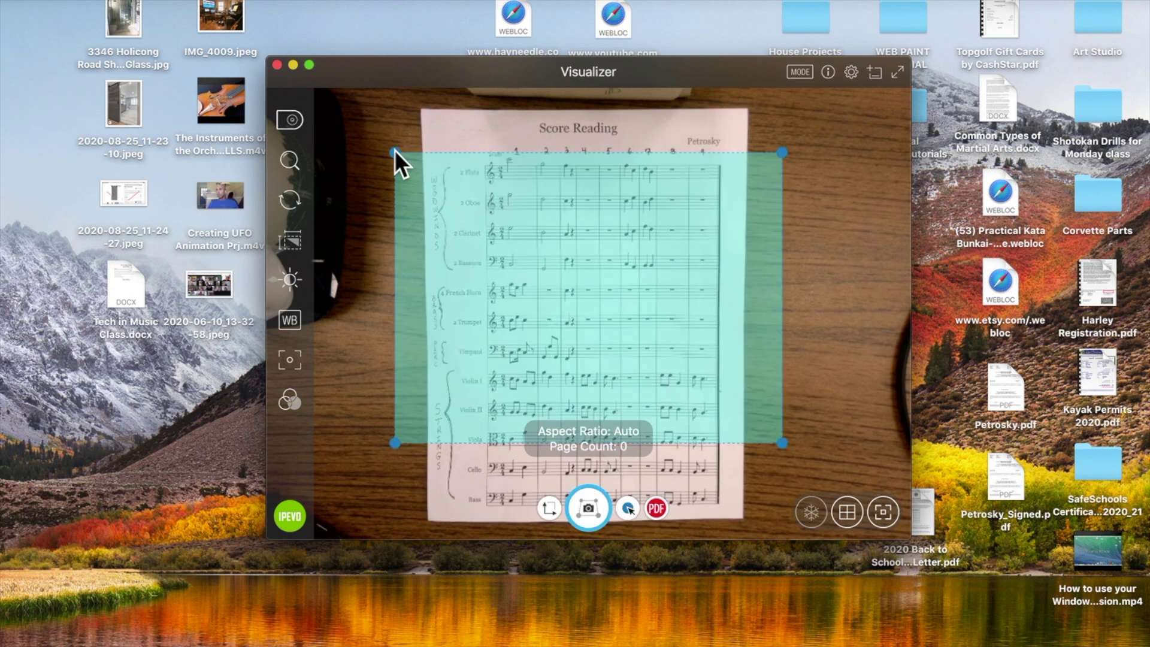
Fit the four corners of the scan area to the corners of the Score Reading page
drag(395, 151, 420, 109)
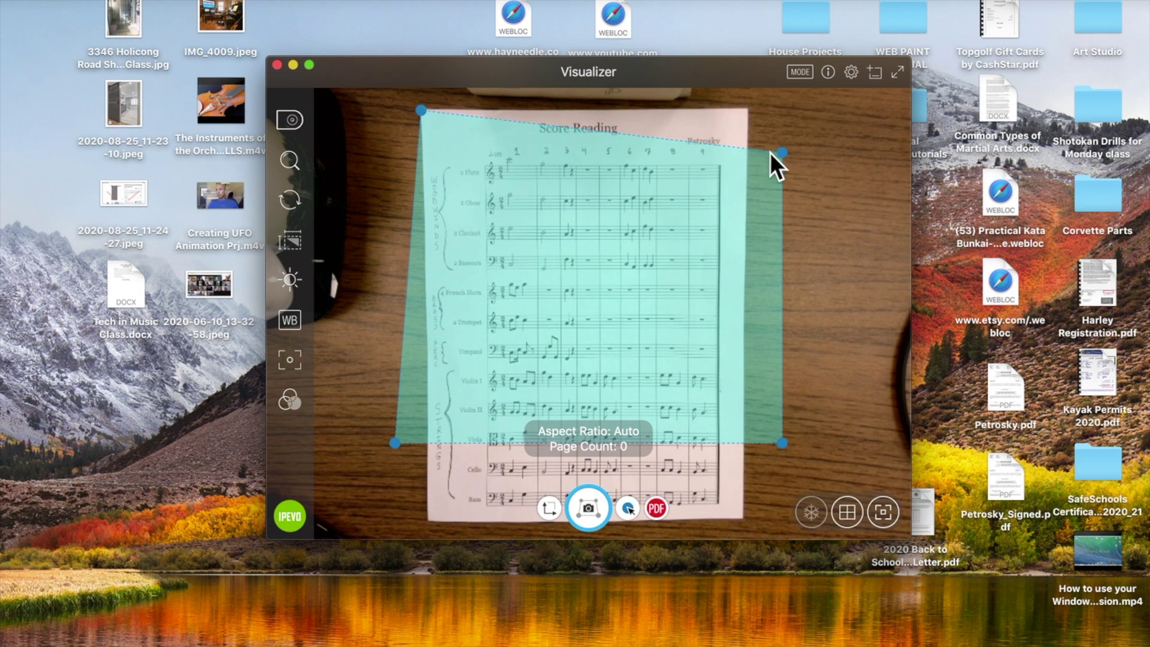
drag(778, 150, 745, 106)
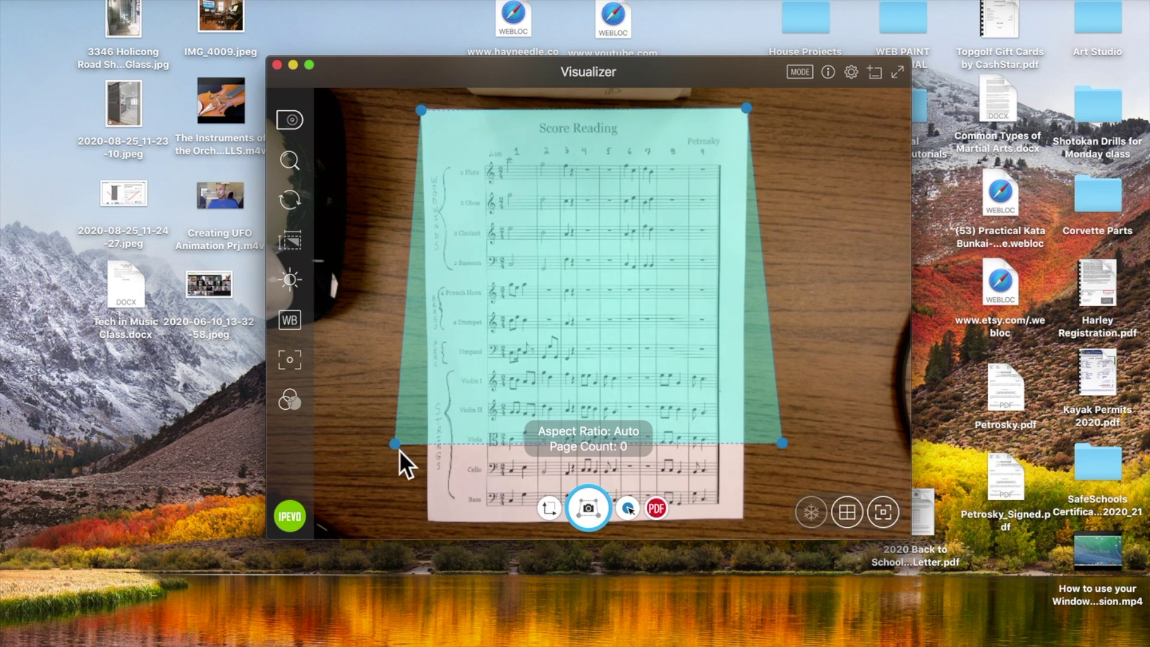
drag(398, 451, 435, 516)
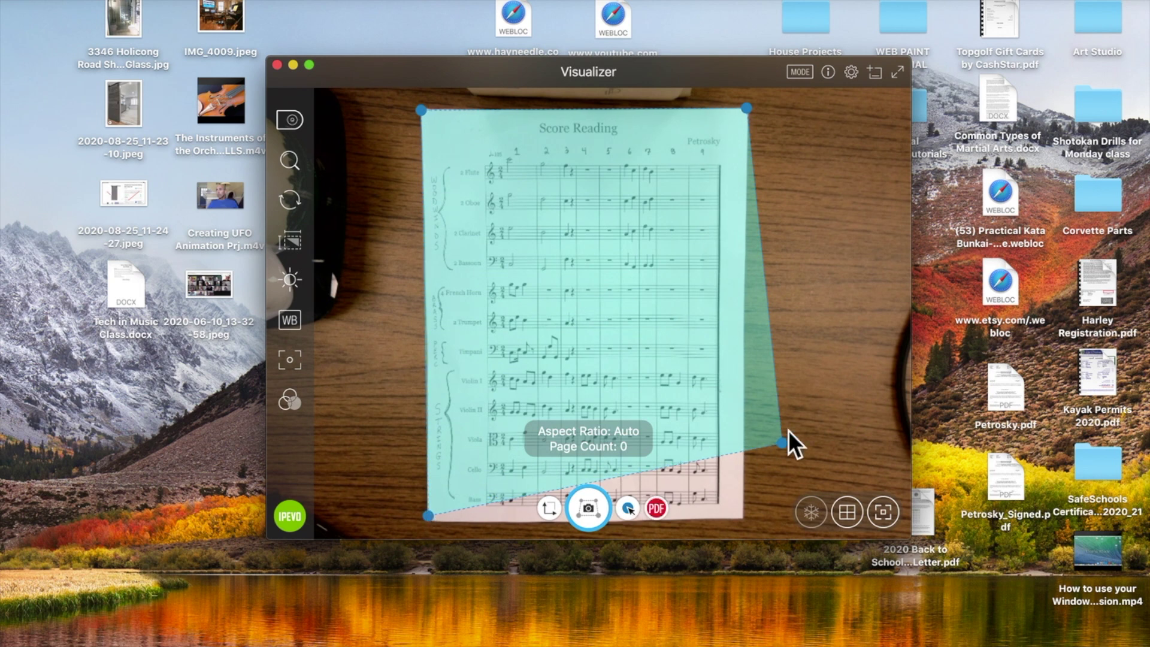
drag(781, 444, 722, 516)
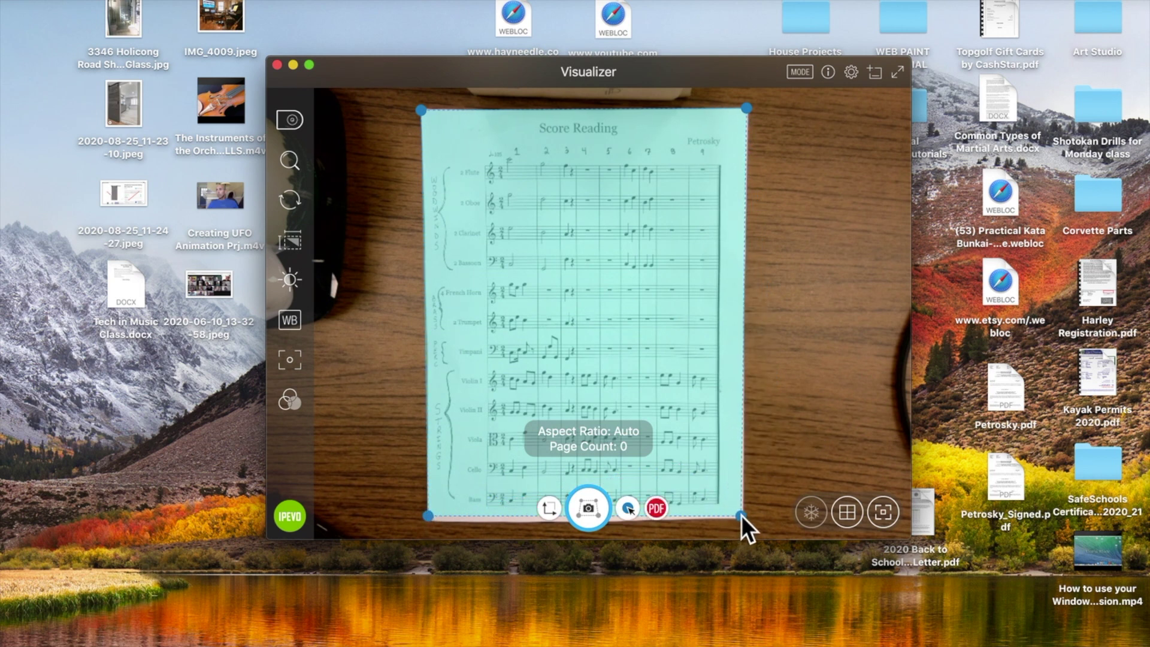
Scan the Score Reading page and the Instrument Identification page, and save them as one PDF on the Desktop
click(588, 508)
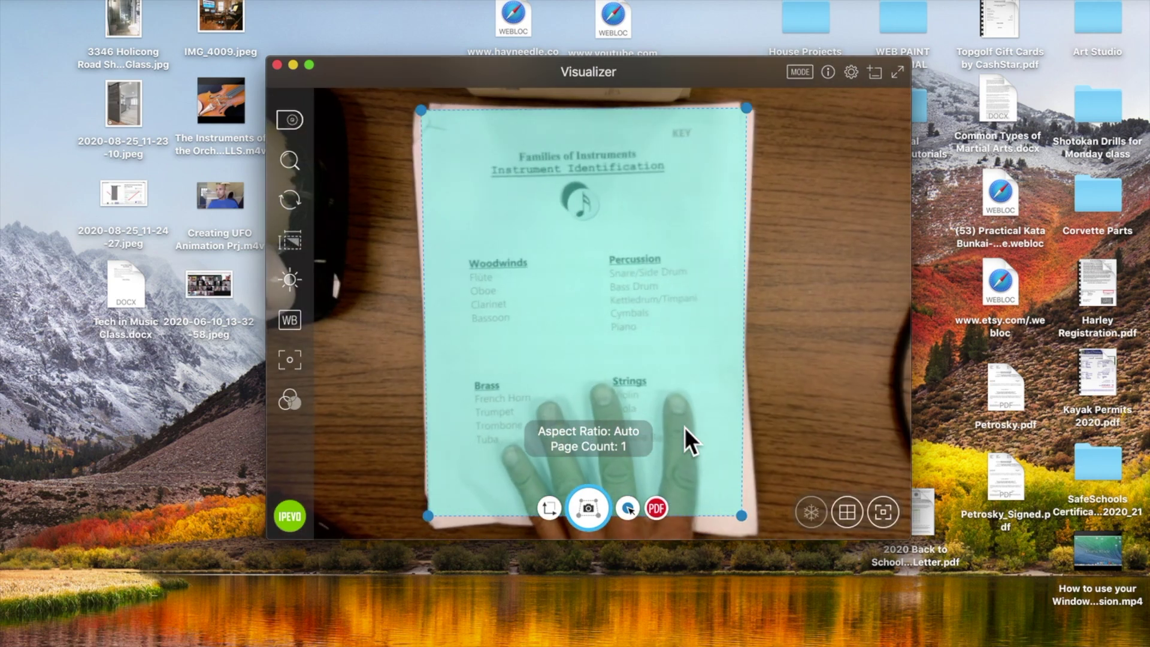
click(590, 530)
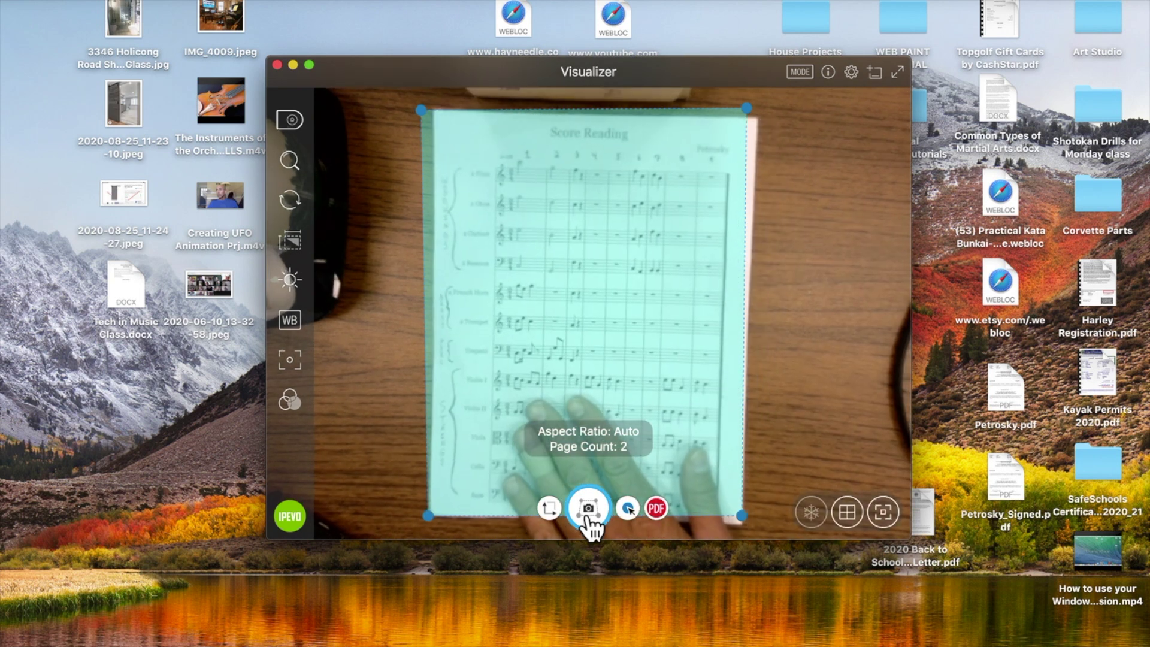
click(657, 508)
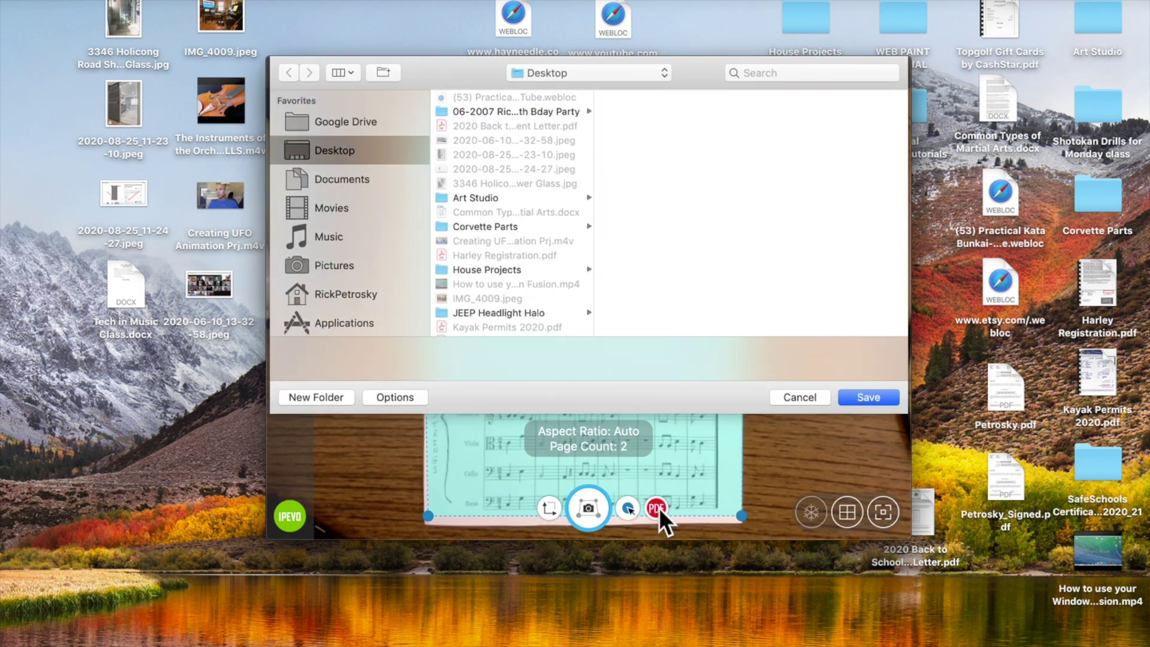
click(548, 69)
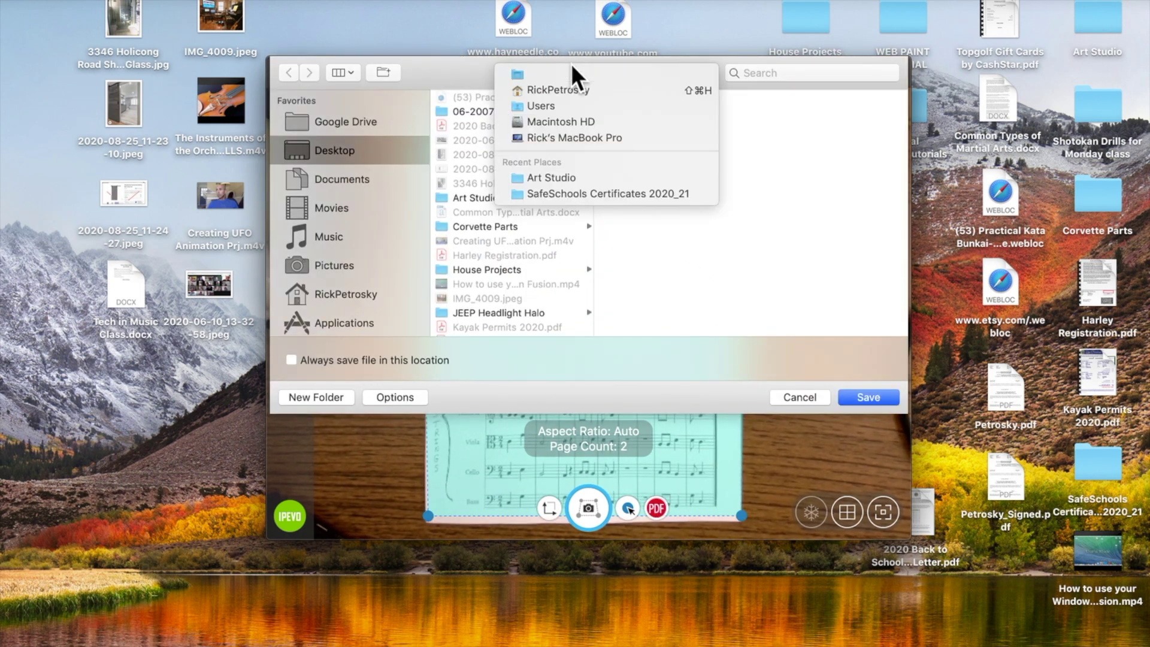
click(569, 73)
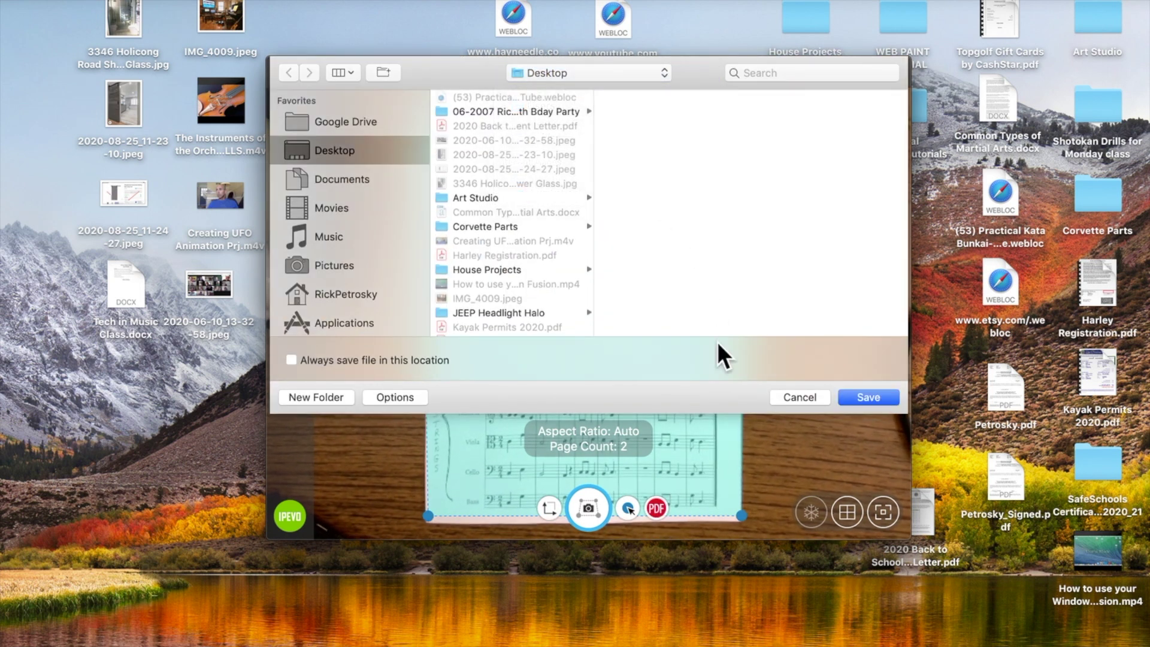
click(879, 396)
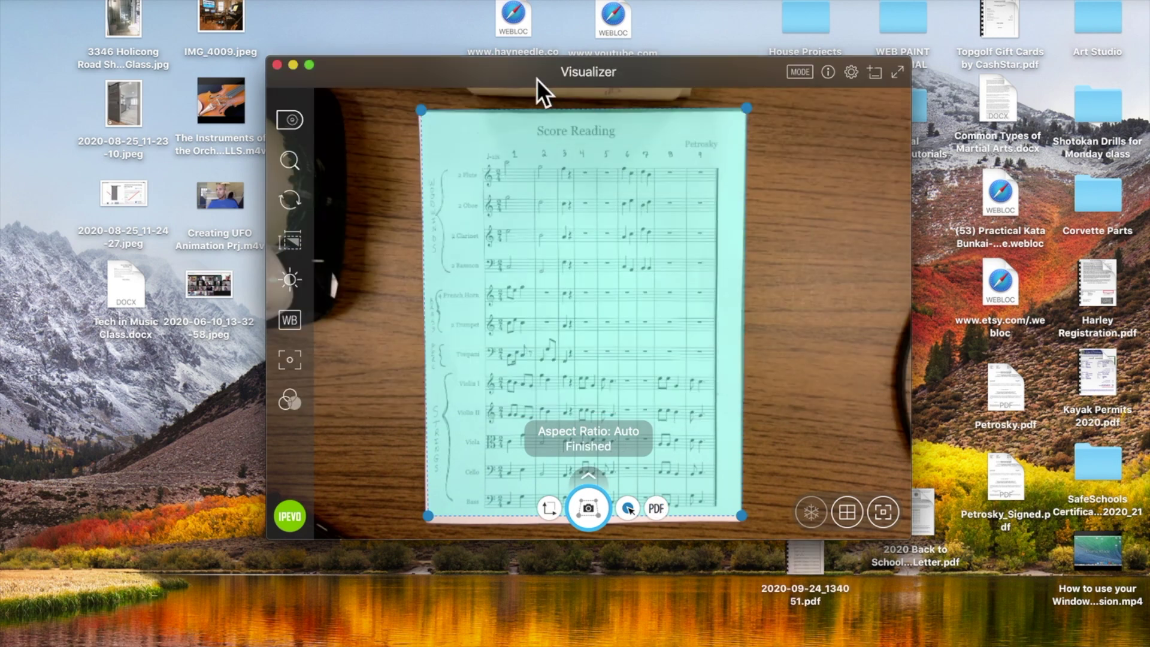
Minimize the Visualizer window, move the scanned PDF to the middle of the desktop and open it at 52.9% zoom
click(293, 66)
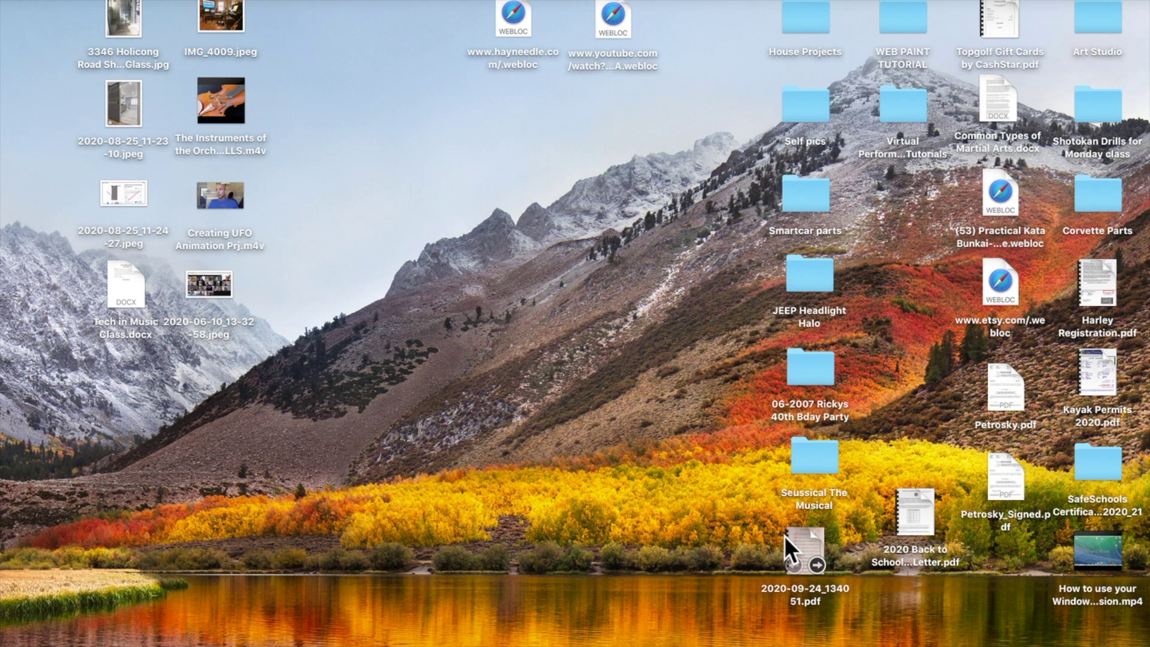
drag(793, 540, 549, 255)
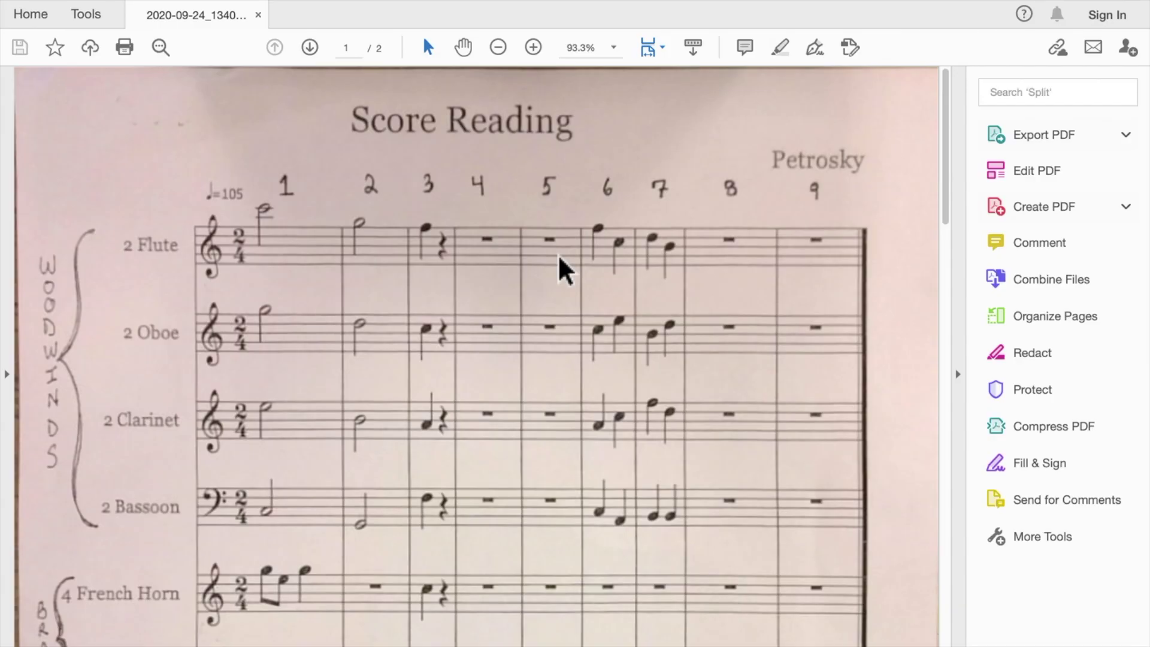
key(super+0)
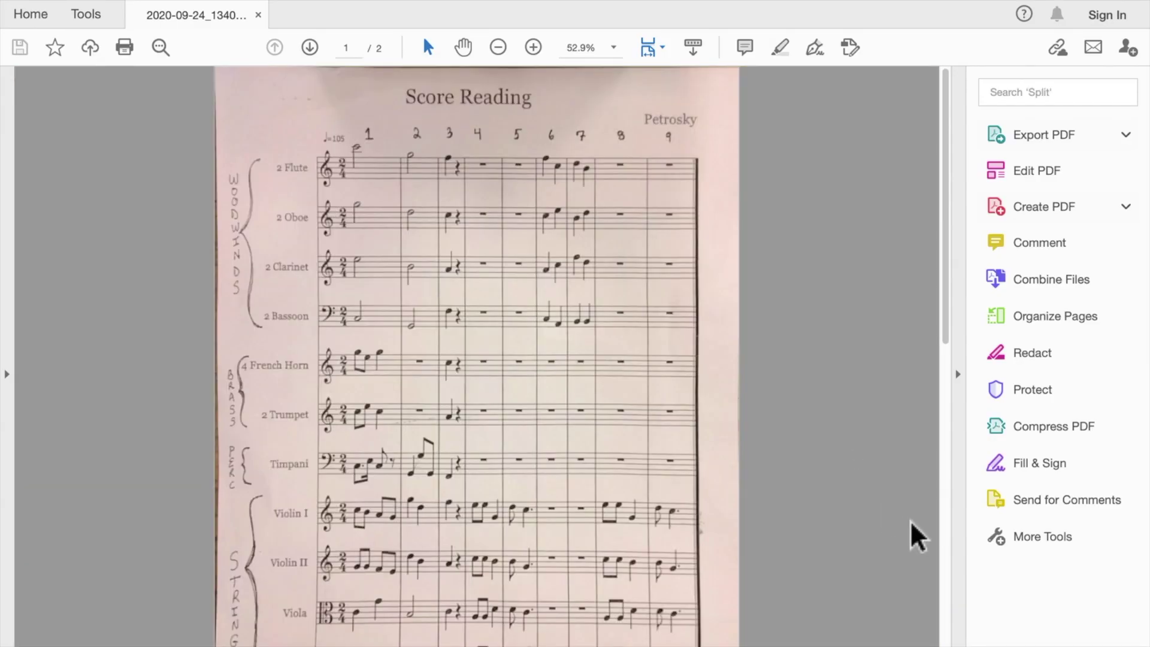
Review both pages of the scanned PDF, close it and bring back the Visualizer window
click(944, 535)
drag(944, 535, 944, 612)
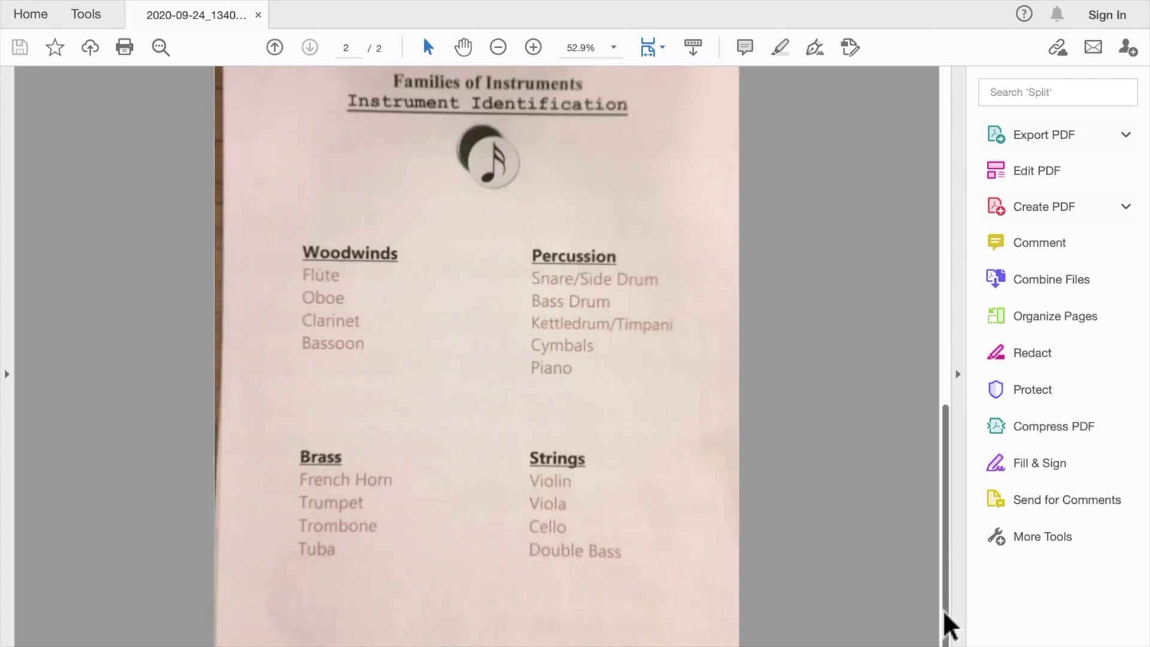
drag(952, 551, 934, 225)
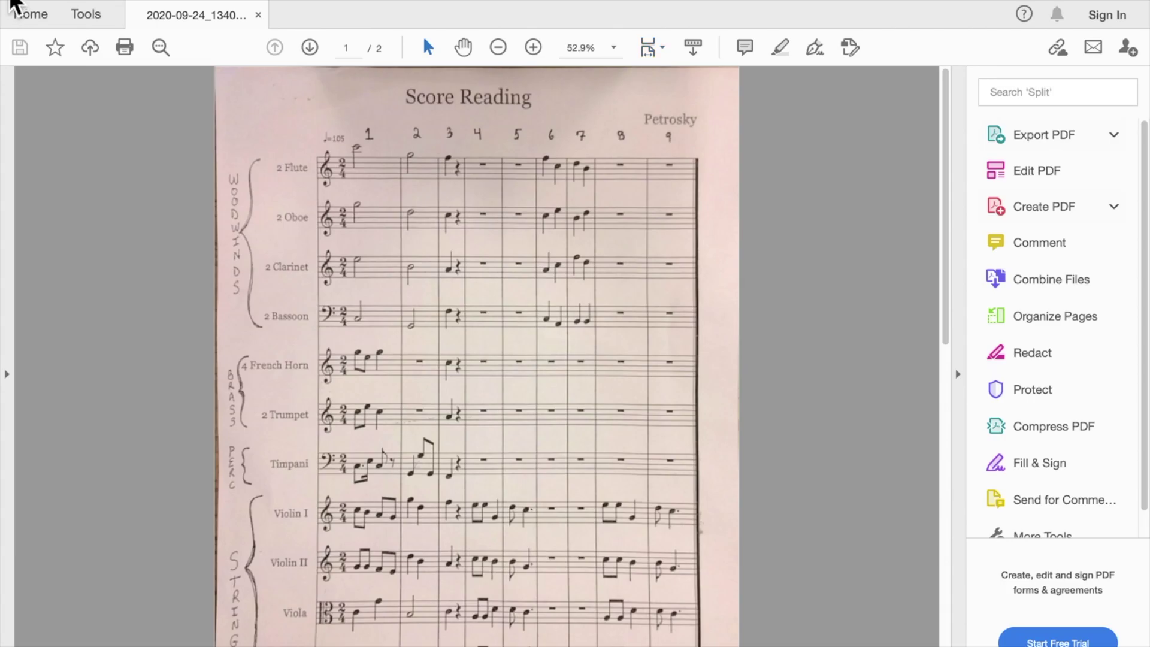
click(7, 2)
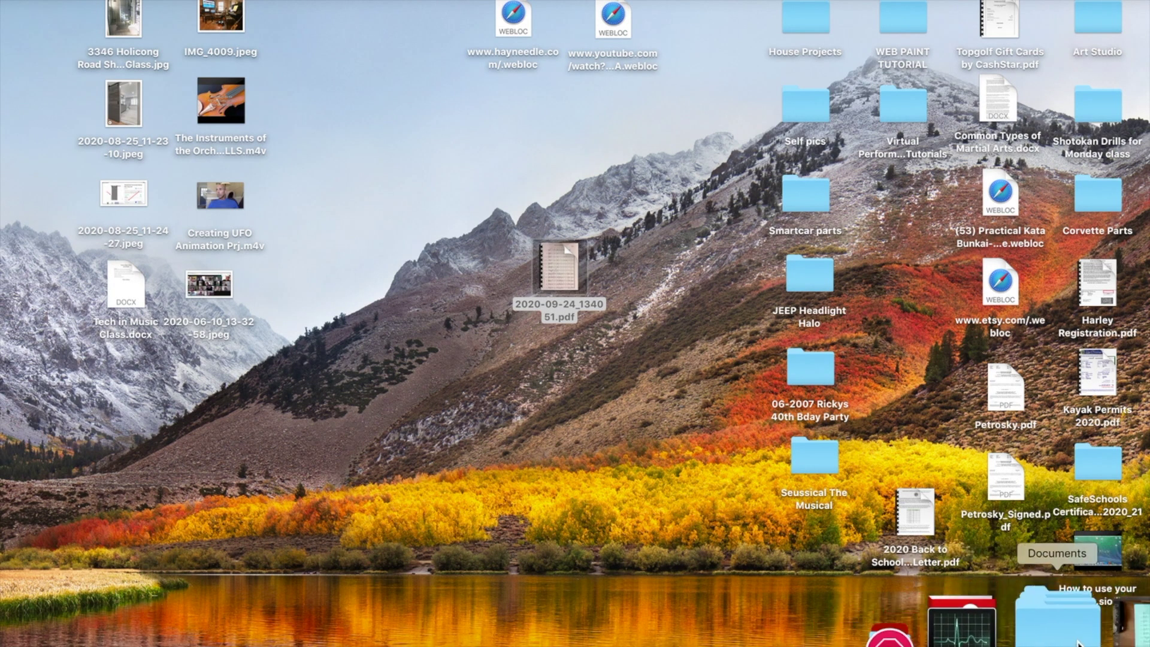
click(1078, 620)
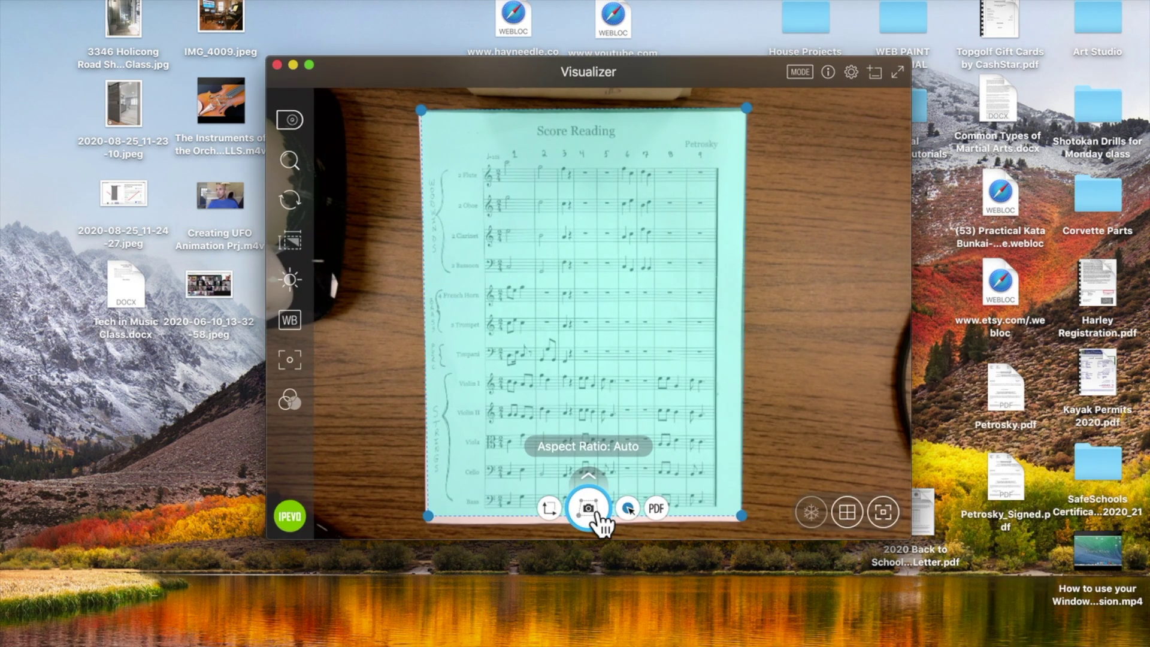
Switch to the magnifier mode and enlarge the first measure of the 2 Flute staff
click(589, 473)
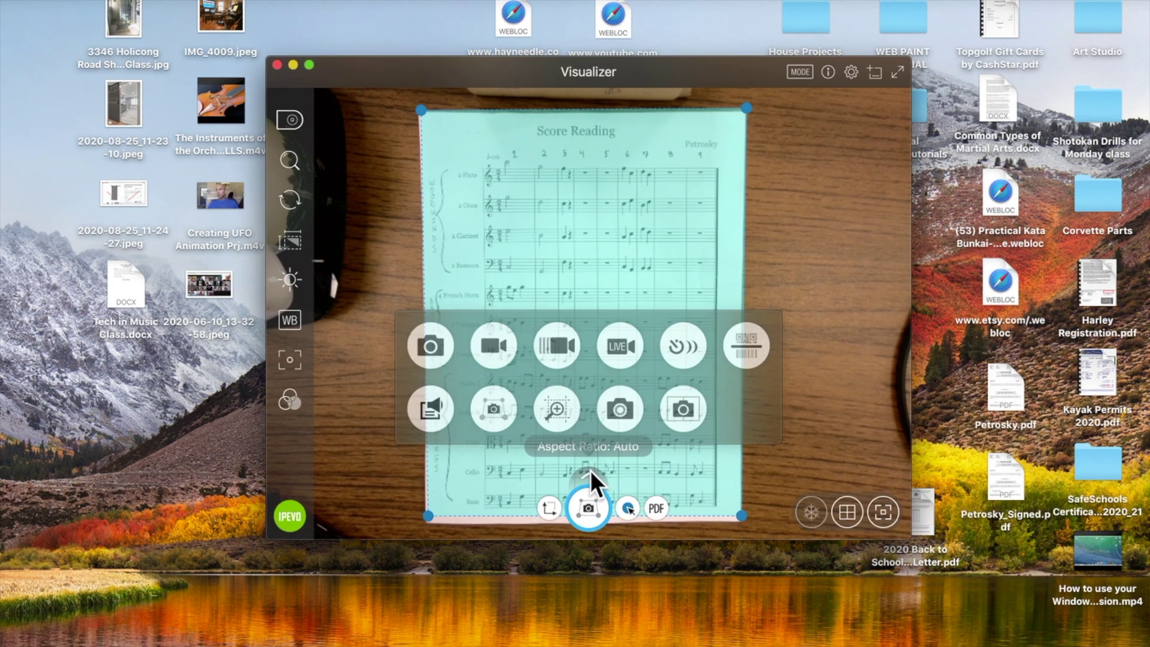
click(560, 415)
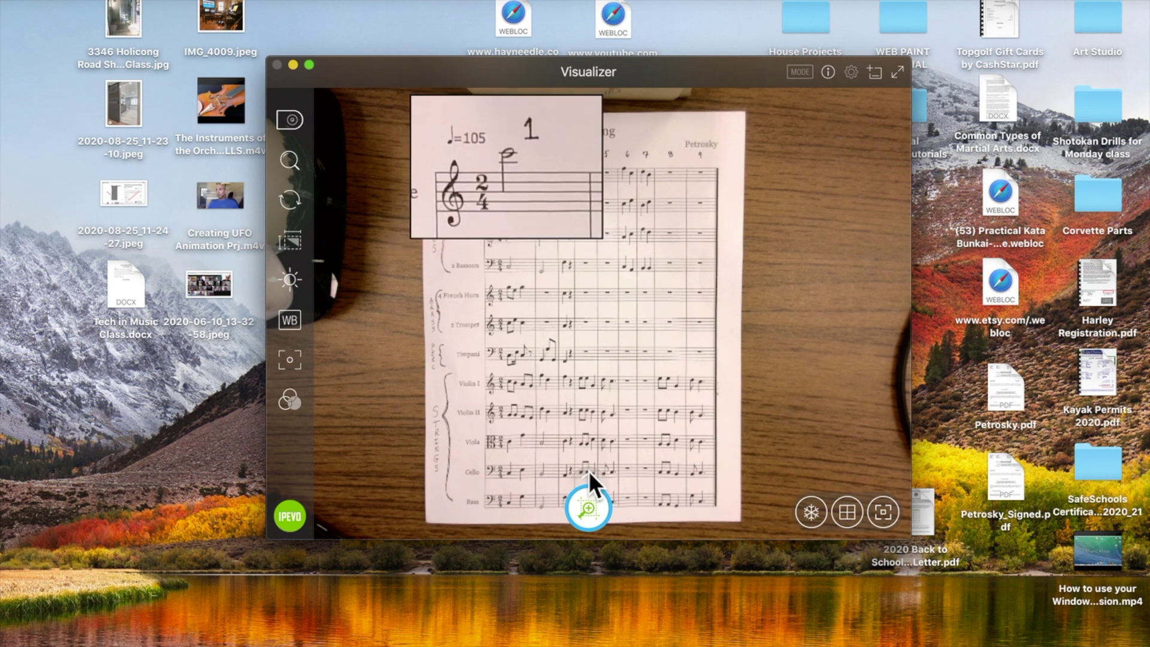
Switch to stop motion mode and capture four shots of the Score Reading page as it shifts position
click(588, 471)
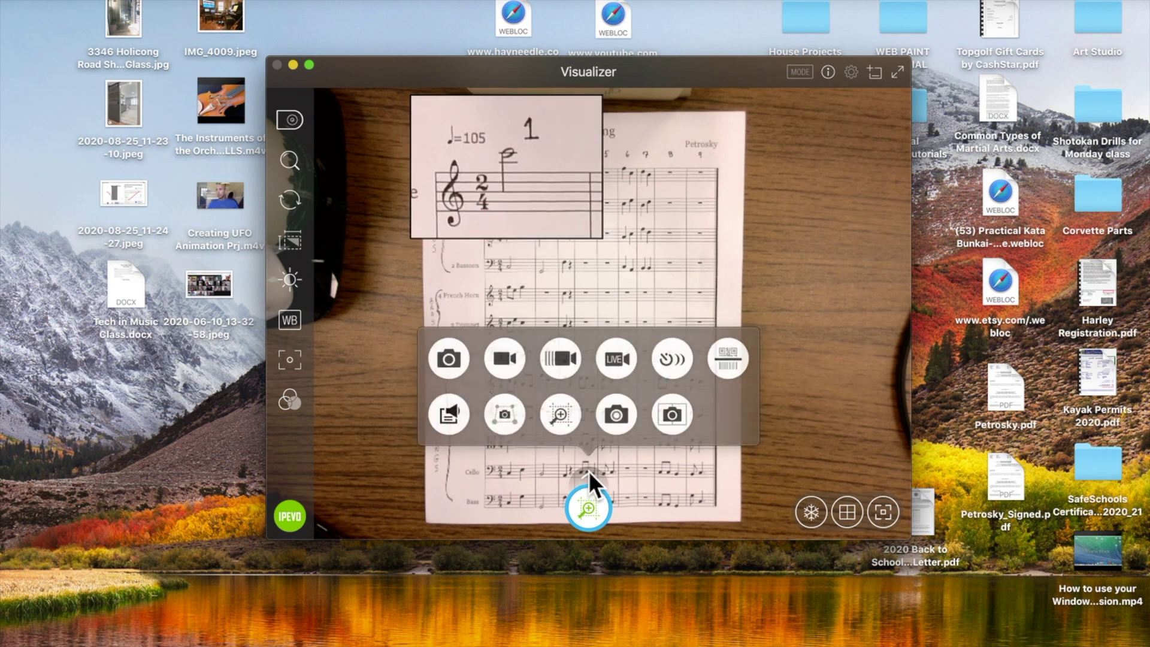
click(610, 412)
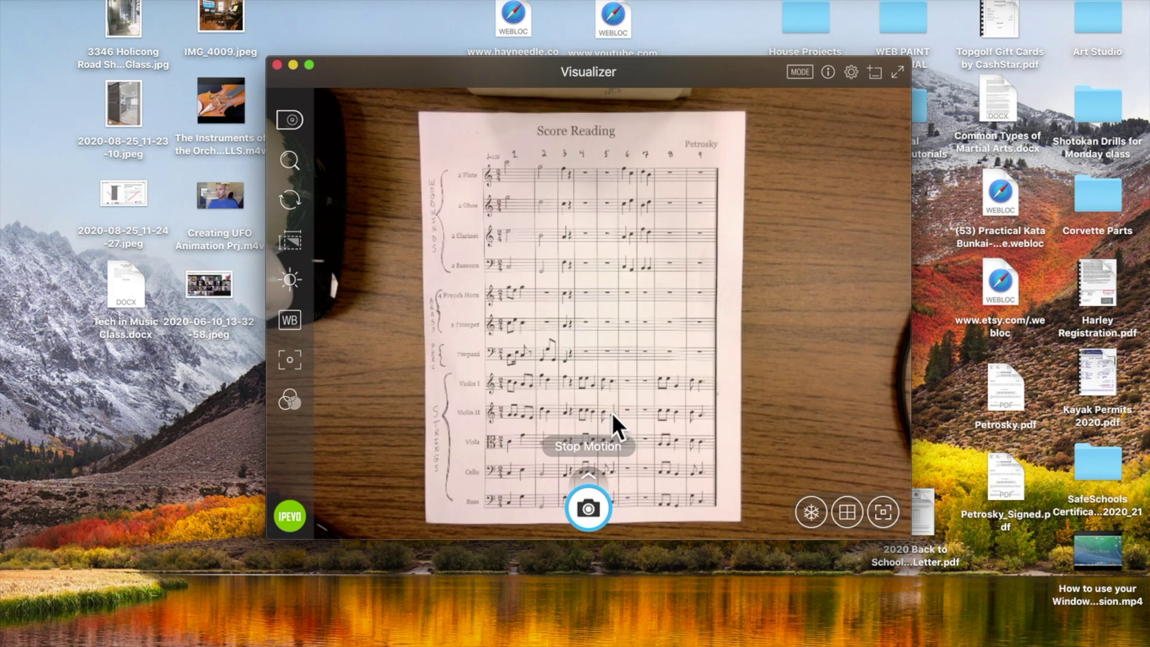
click(592, 504)
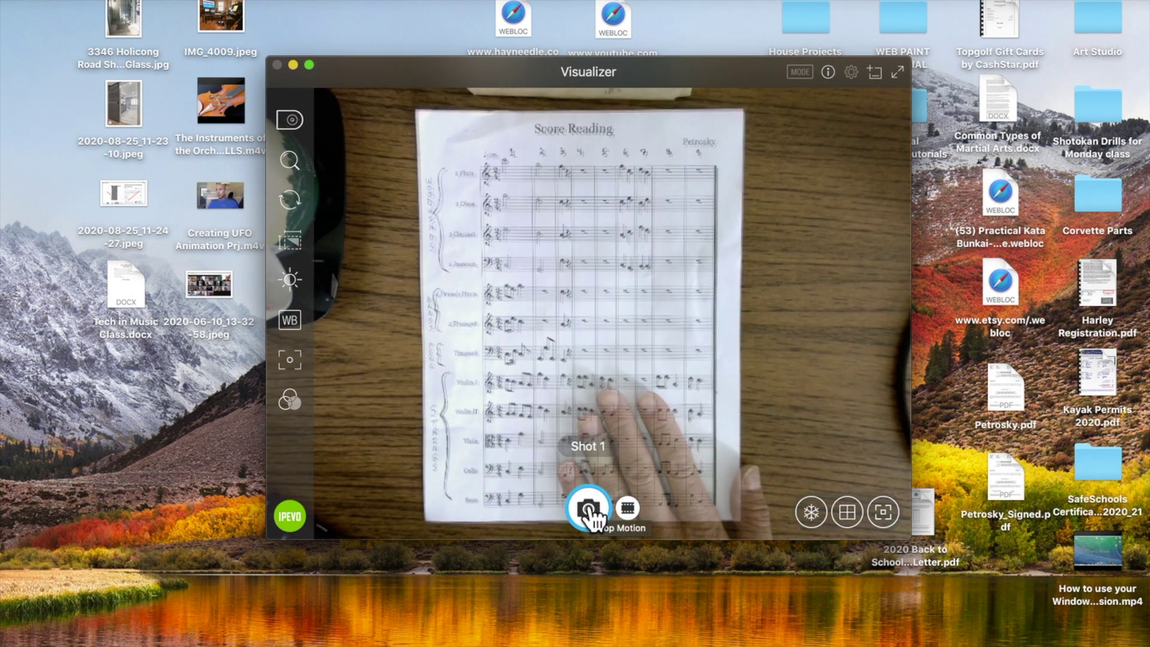
click(588, 509)
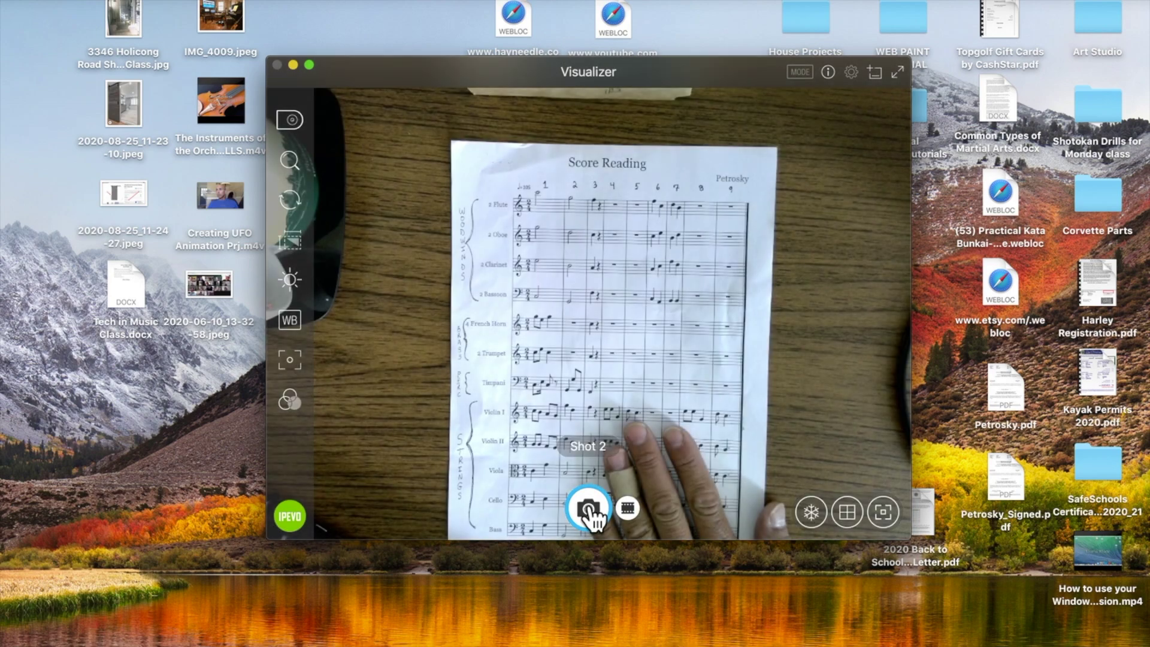
click(588, 509)
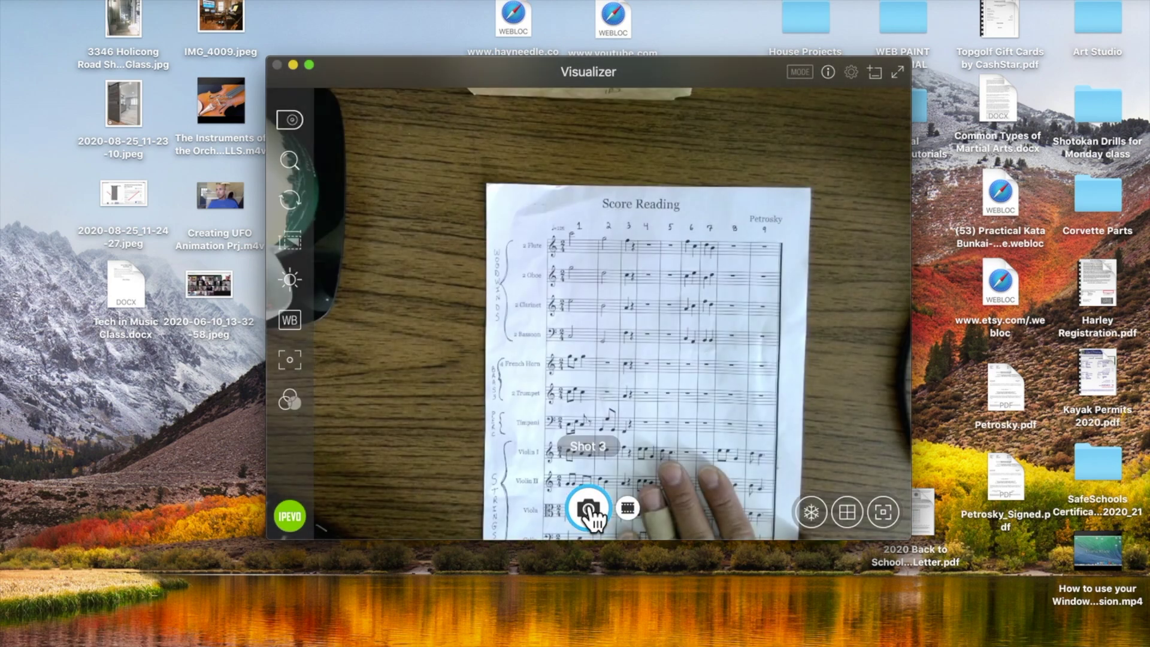
click(588, 509)
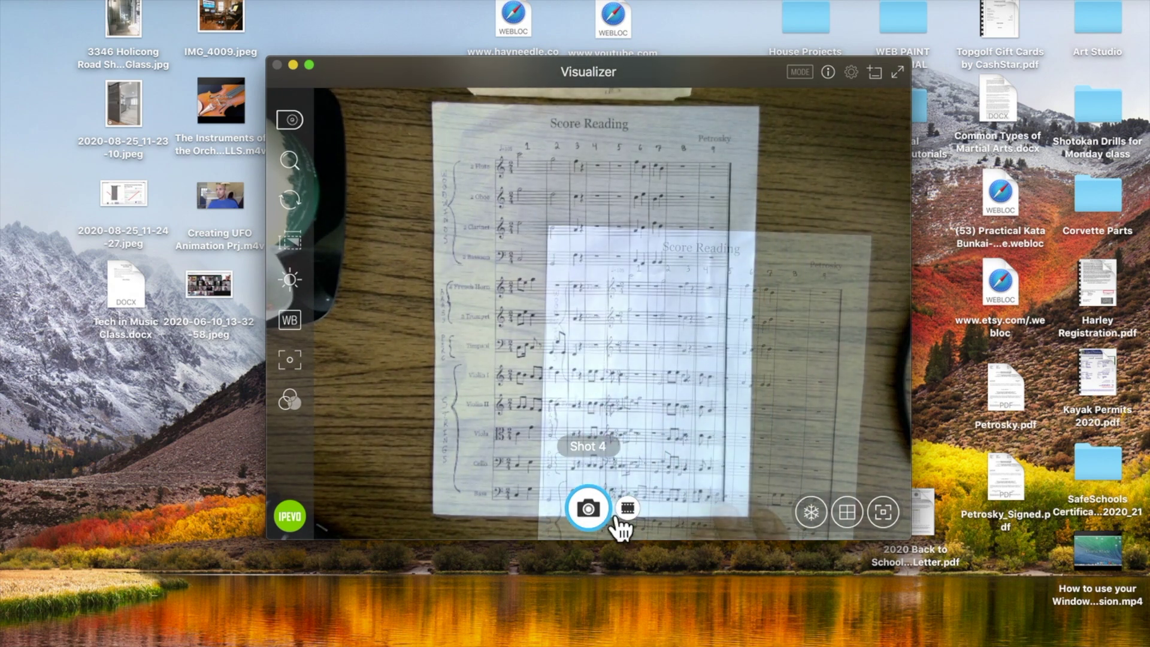
Export the stop motion shots as a video at 5 FPS with Normal quality, saved on the Desktop
click(631, 507)
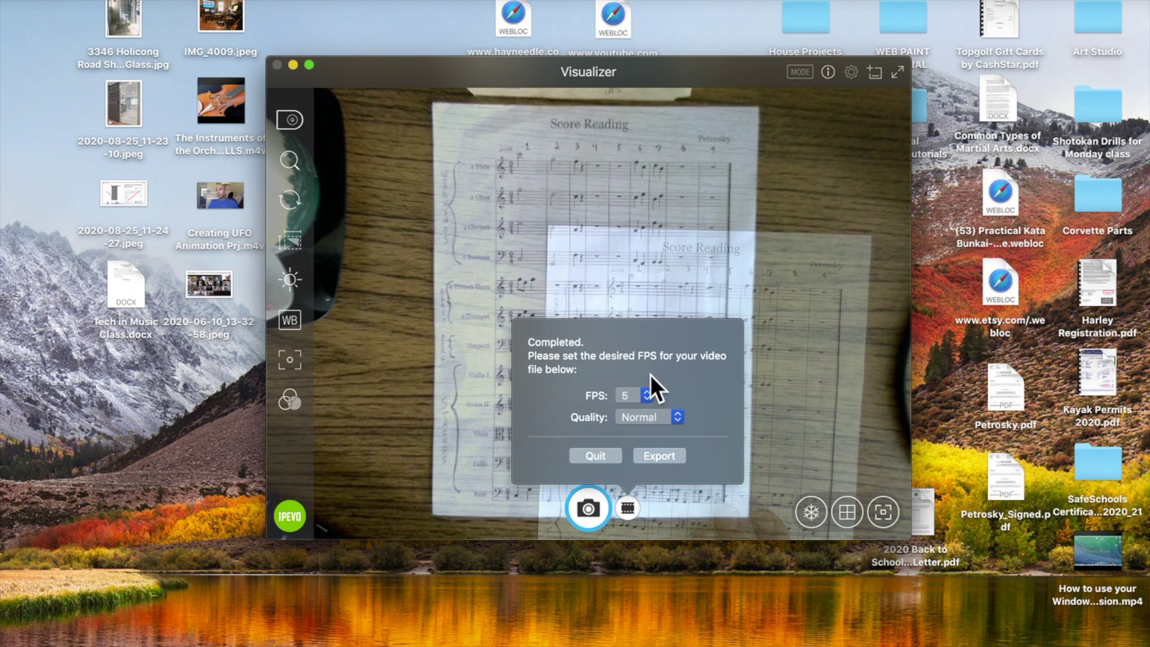
click(653, 454)
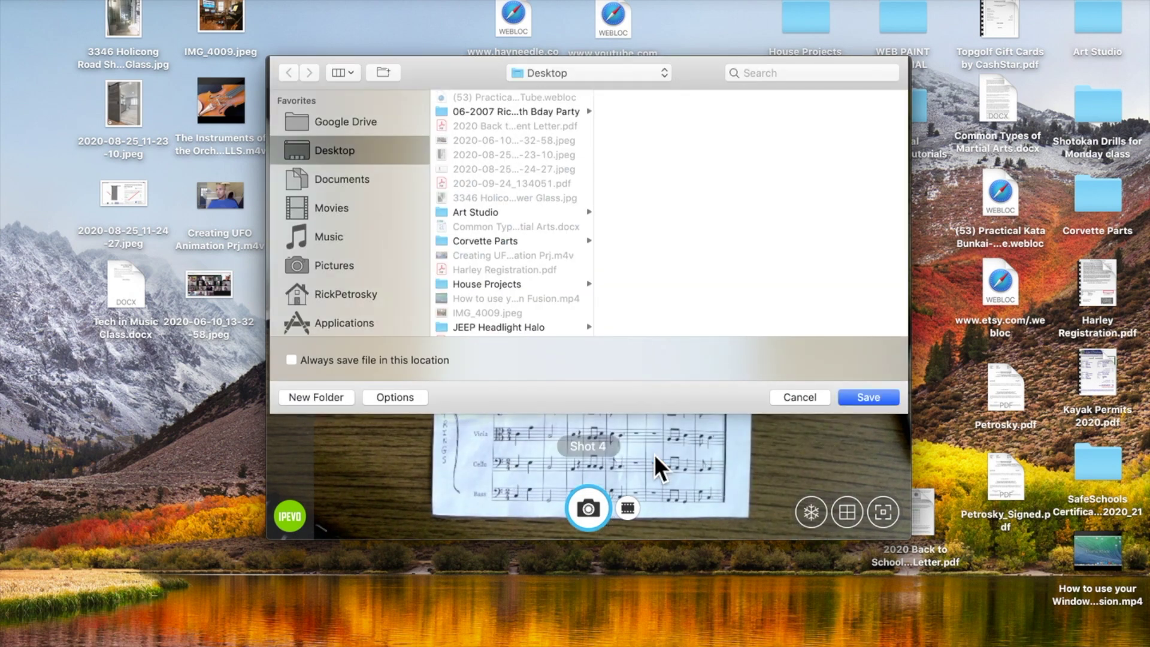
click(868, 397)
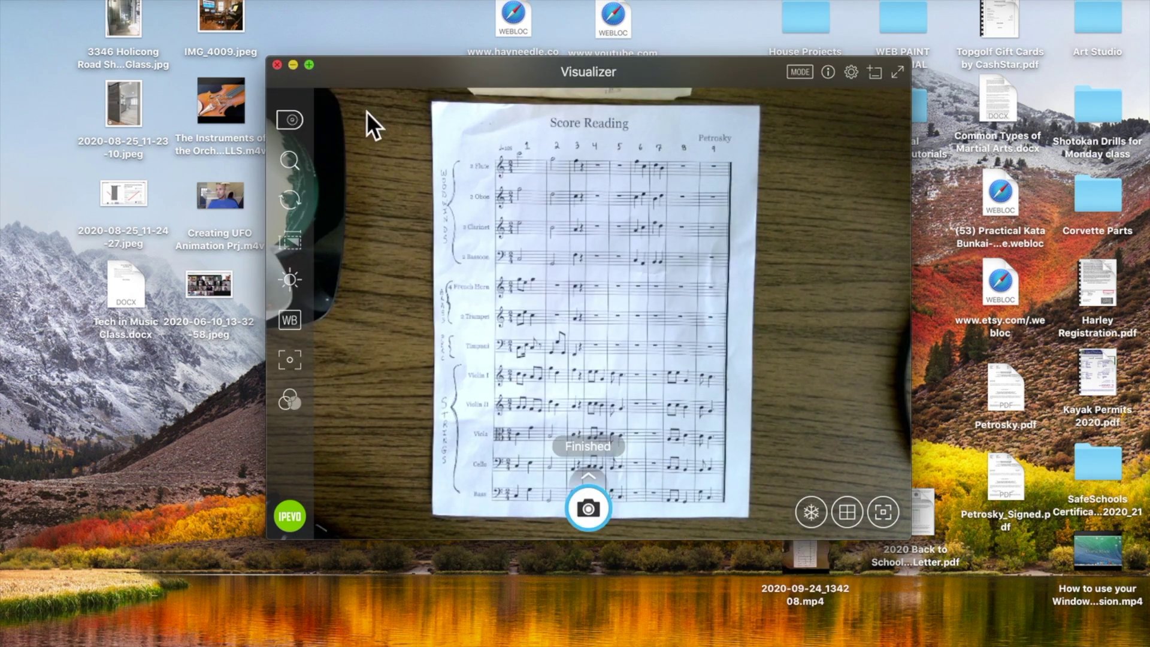
Preview the exported stop motion video 2020-09-24_134208.mp4 from the desktop and play it through
click(806, 566)
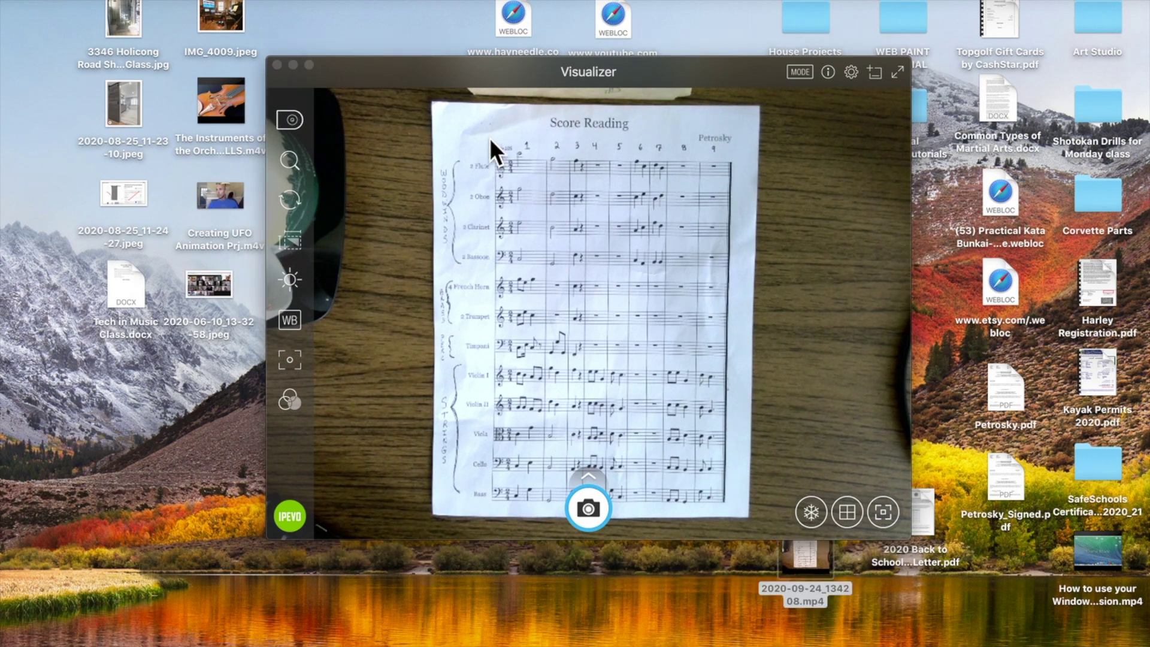
key(space)
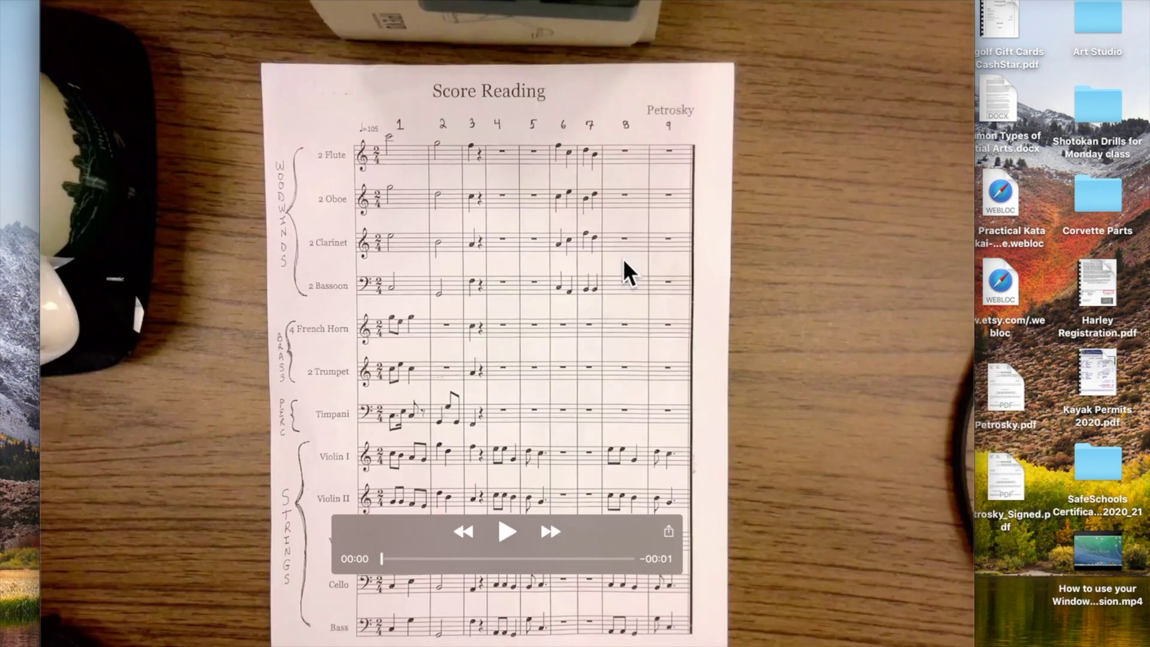
click(507, 531)
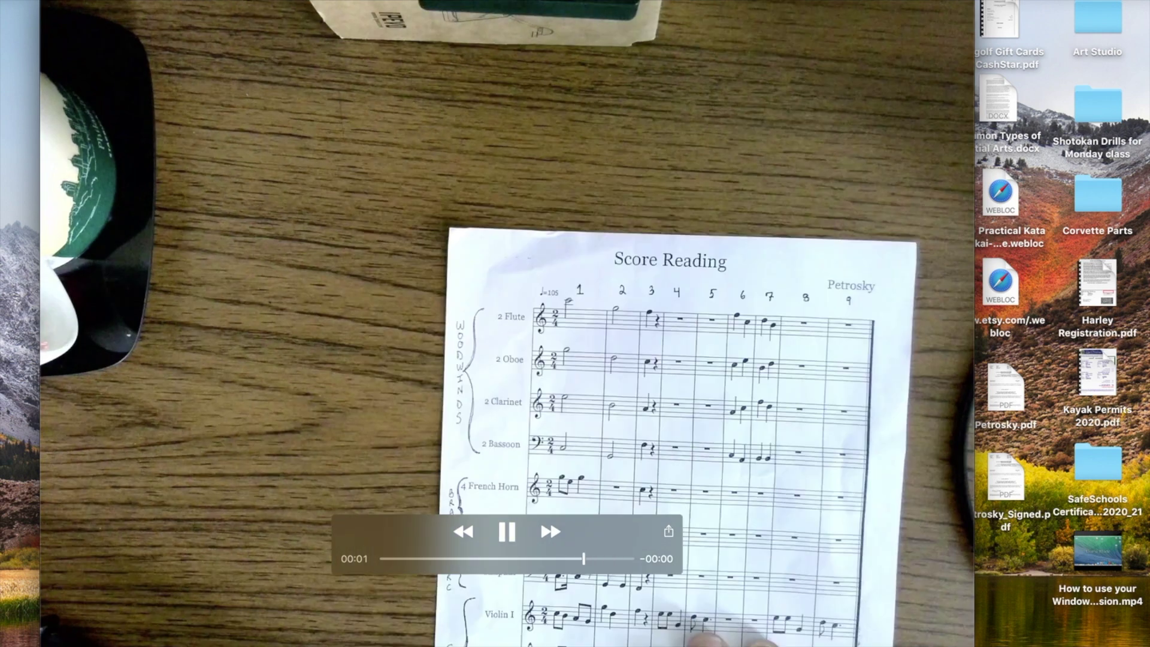
mouse_move(563, 641)
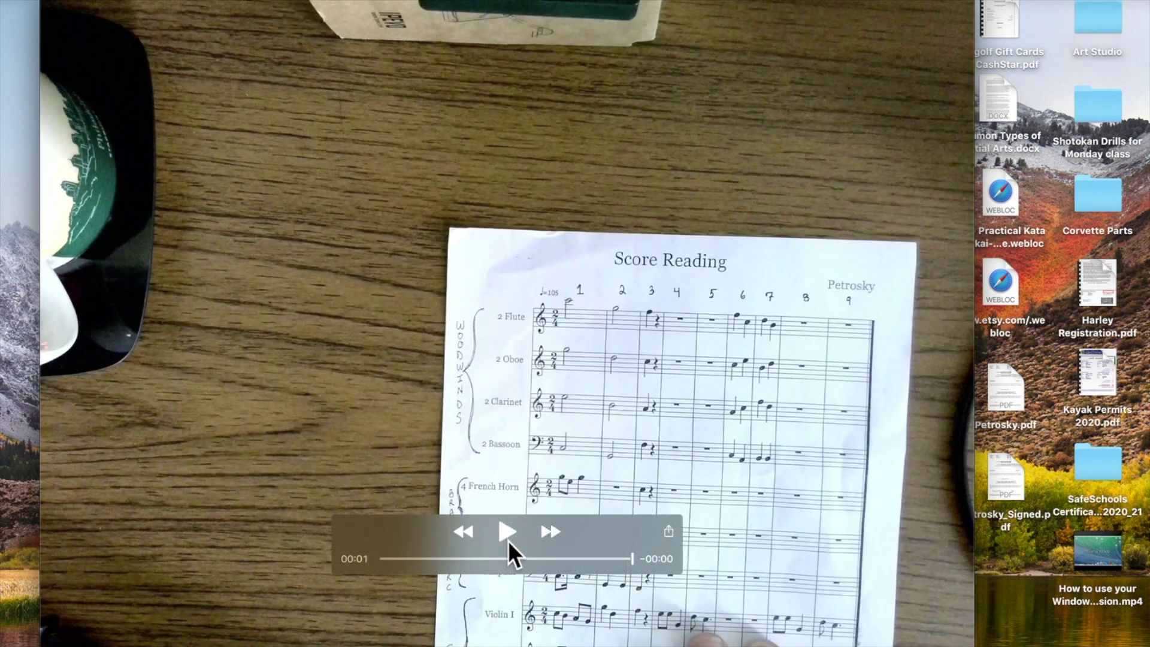
click(506, 530)
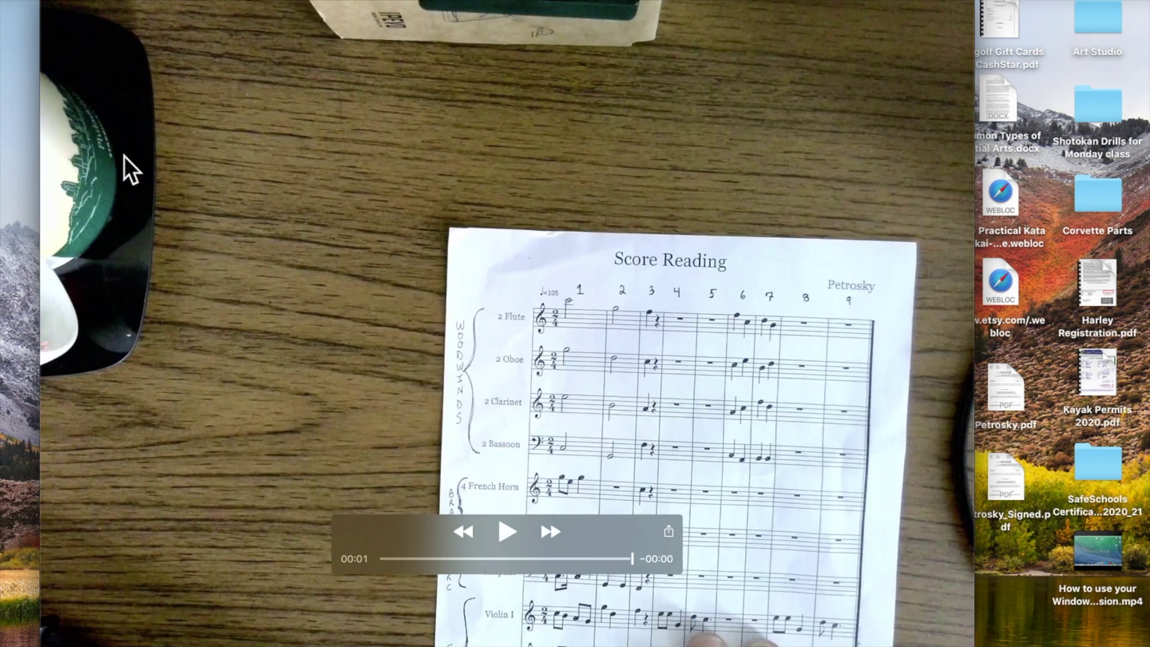
Close the stop motion video preview and bring back the Visualizer window
click(60, 9)
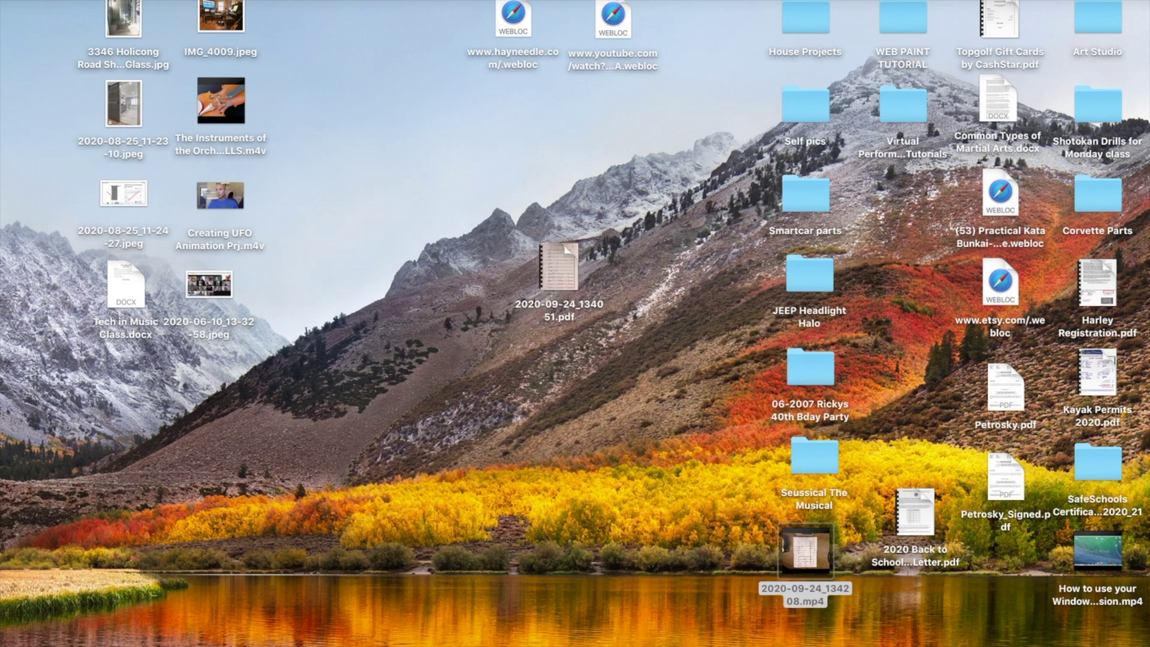
click(65, 1)
click(124, 96)
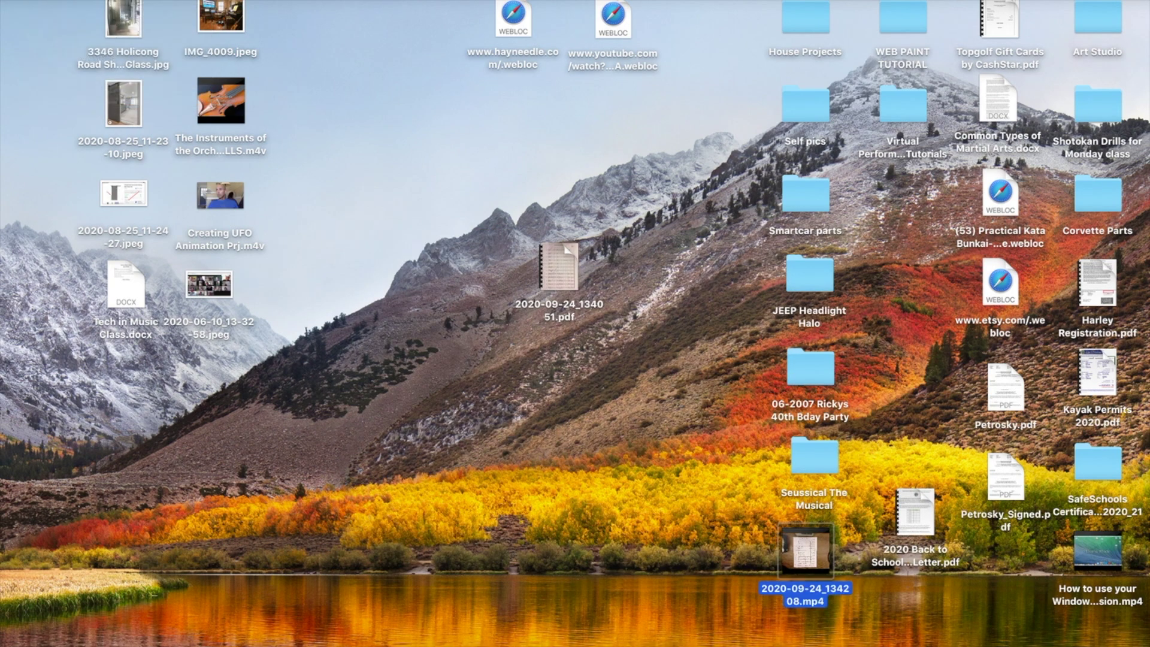
click(928, 593)
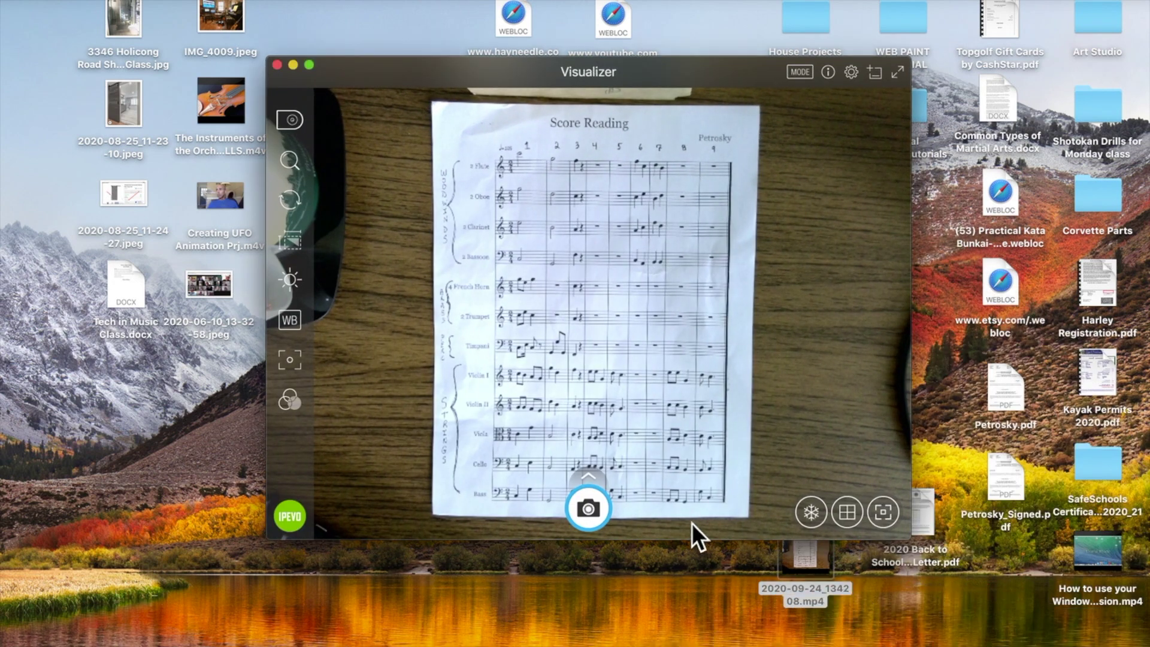
Show the score beside the webcam in Split Screen mode, and return to the single-camera snapshot mode
click(587, 476)
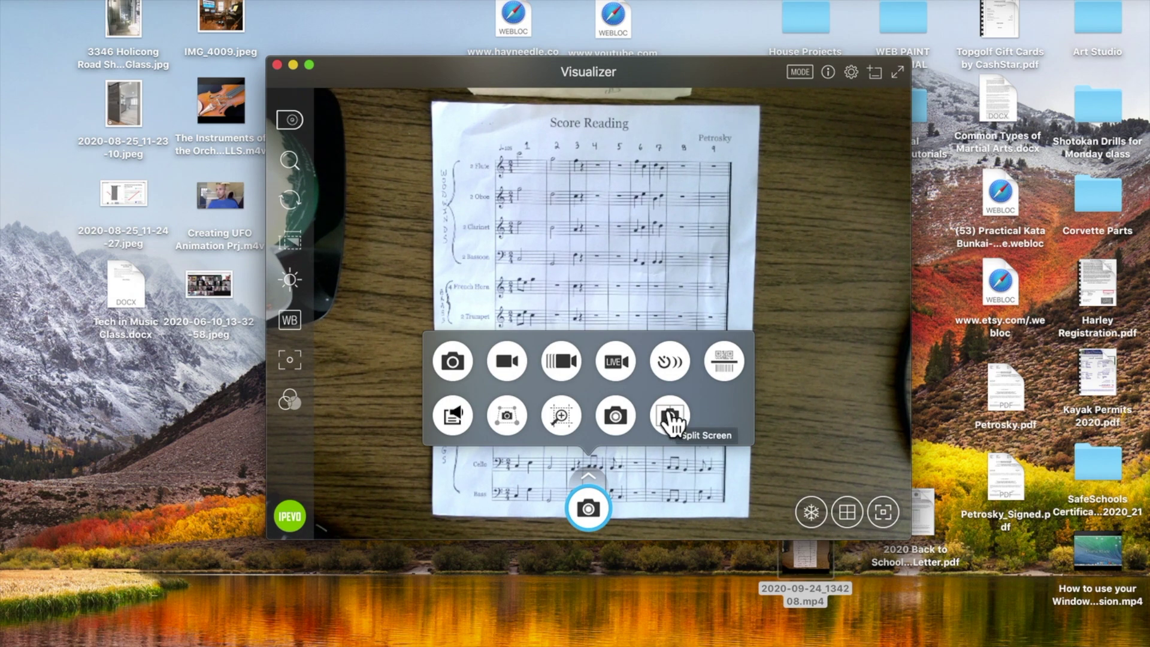
click(669, 412)
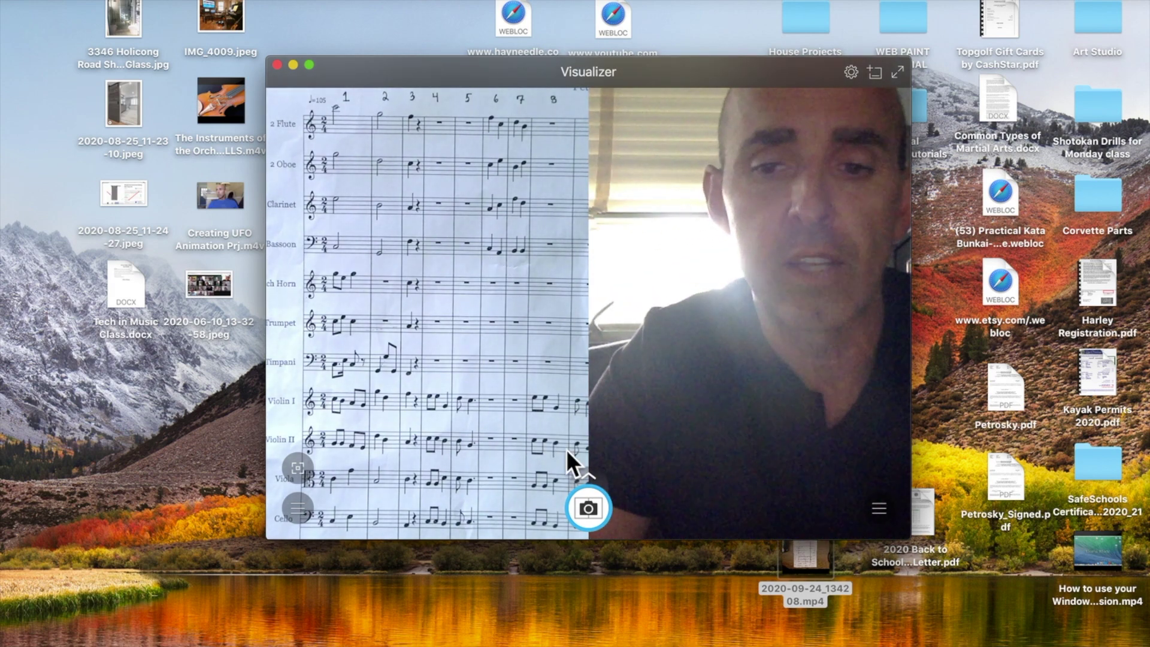
click(591, 474)
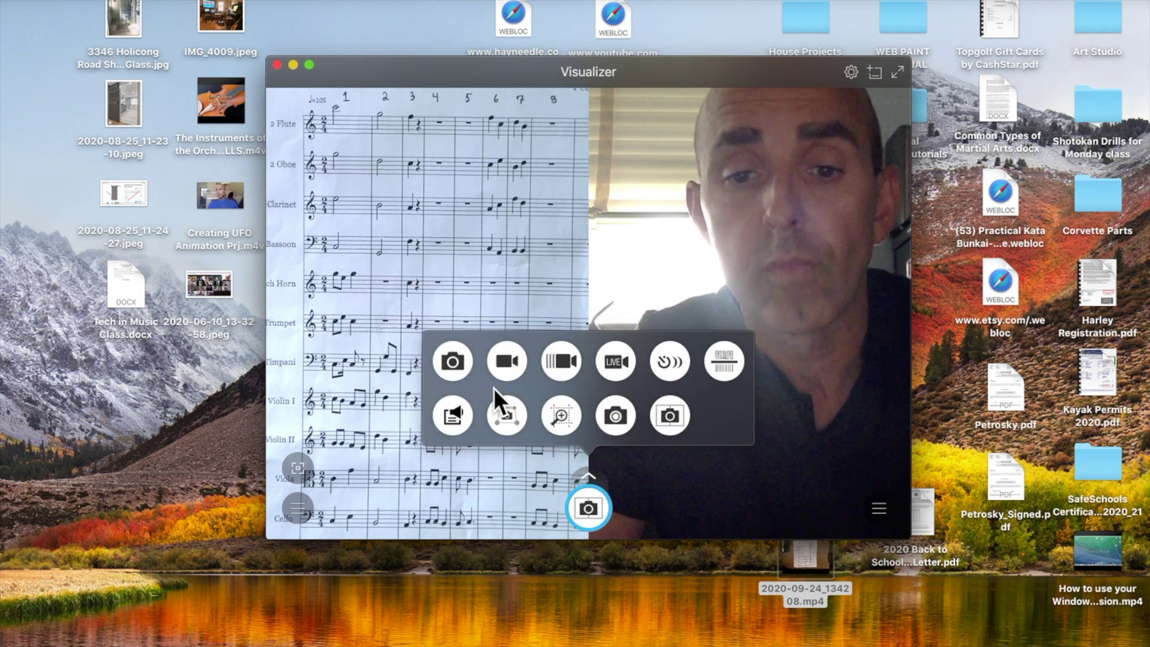
click(460, 360)
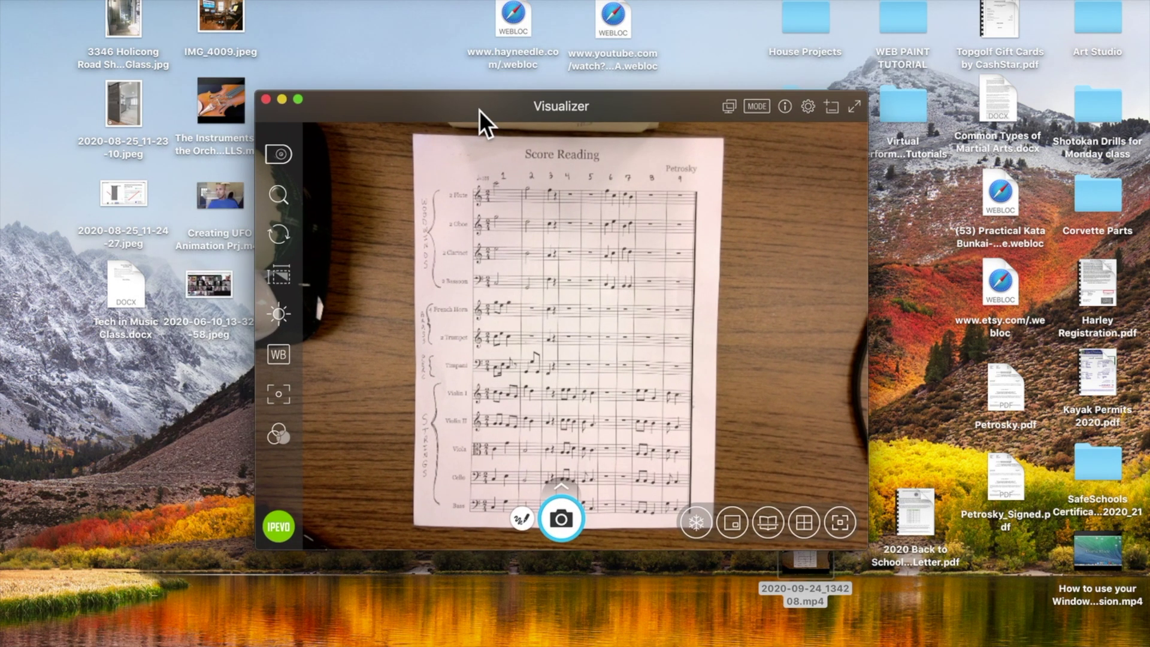
Overlay the webcam as picture-in-picture on the score view and turn the overlay off again
click(730, 523)
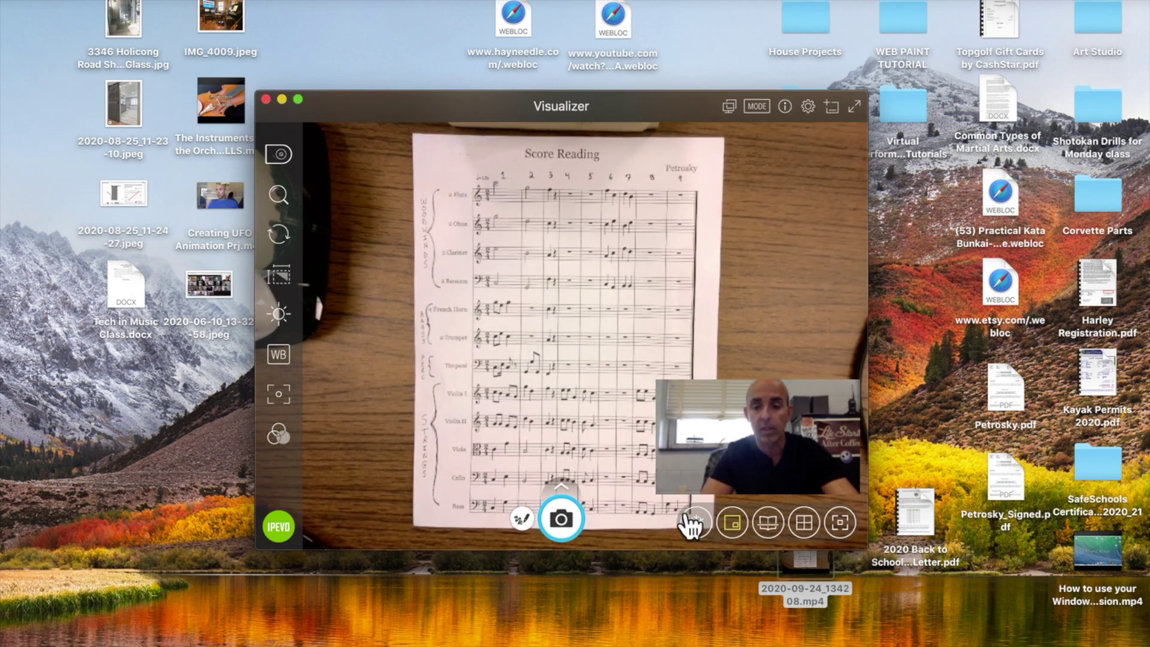
click(733, 526)
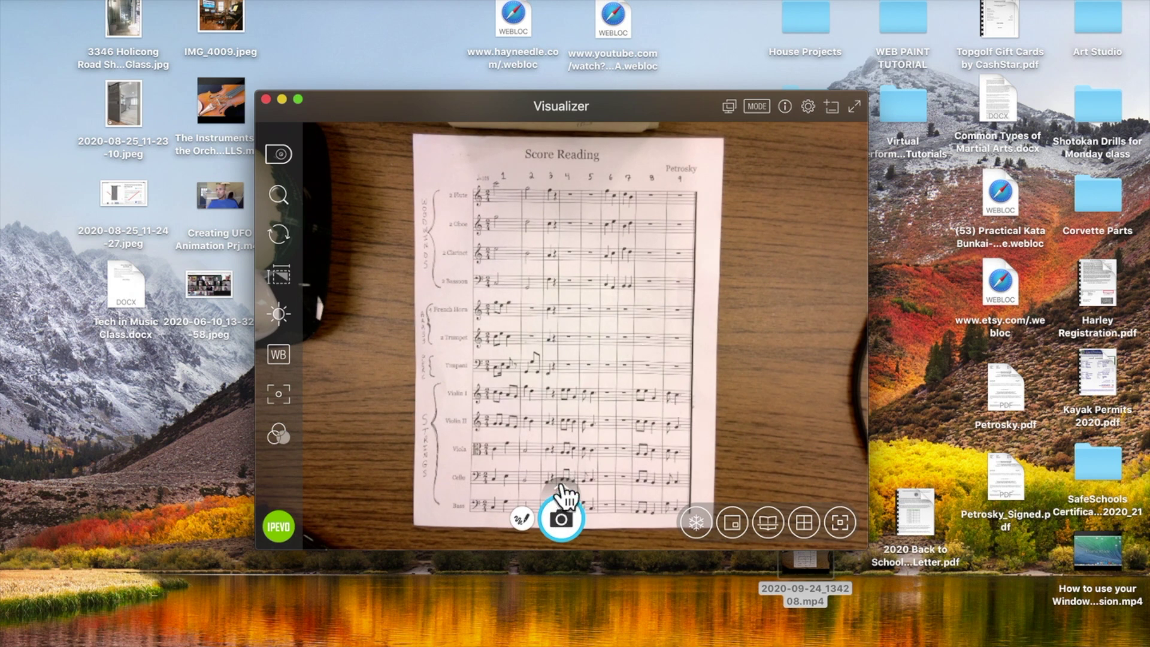
Freeze the camera image and circle the third measure of the 2 Bassoon staff with the red pen
click(699, 525)
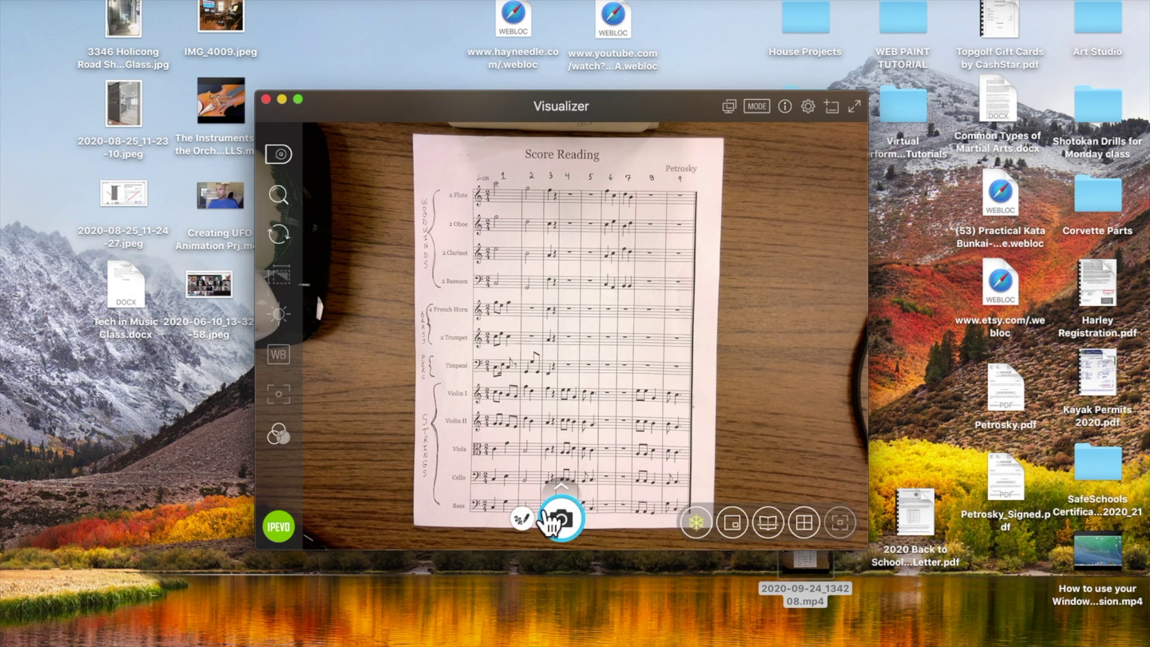
click(522, 519)
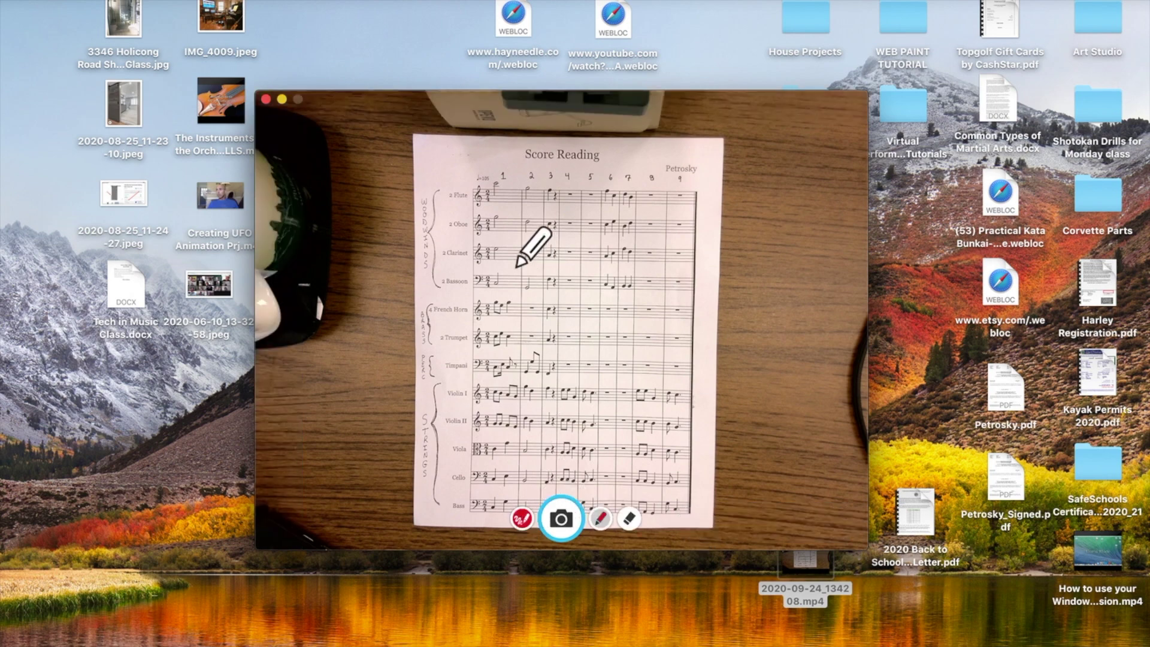
scroll(515, 256, up, 5)
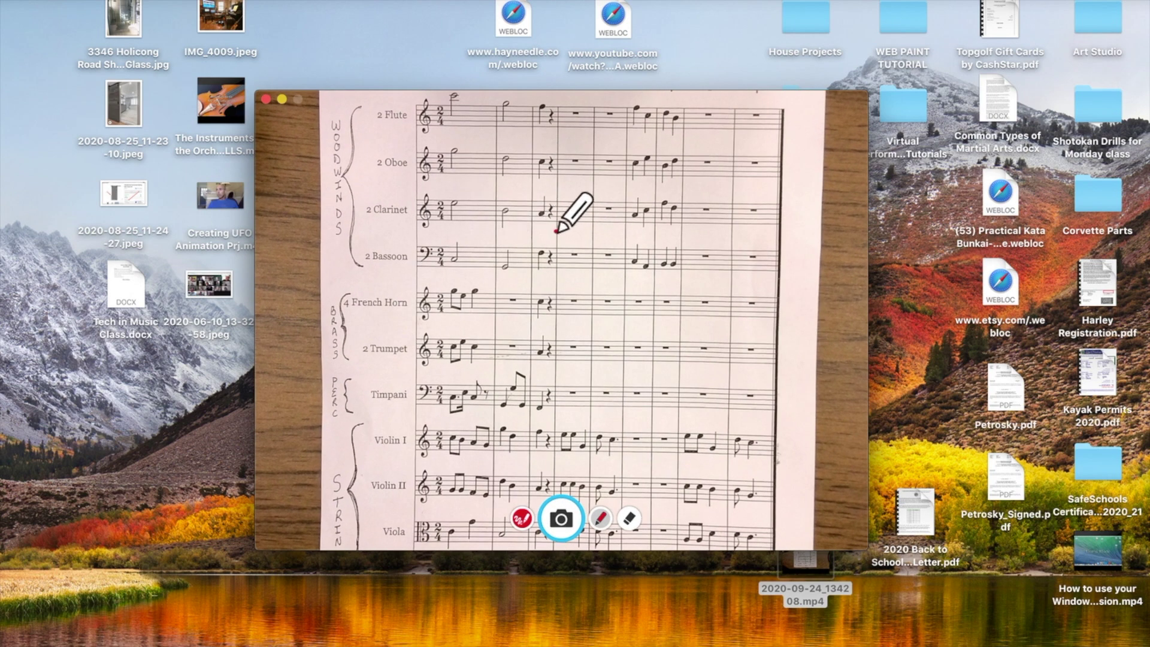
mouse_move(560, 223)
mouse_down()
mouse_move(525, 266)
mouse_move(565, 259)
mouse_move(557, 232)
mouse_up()
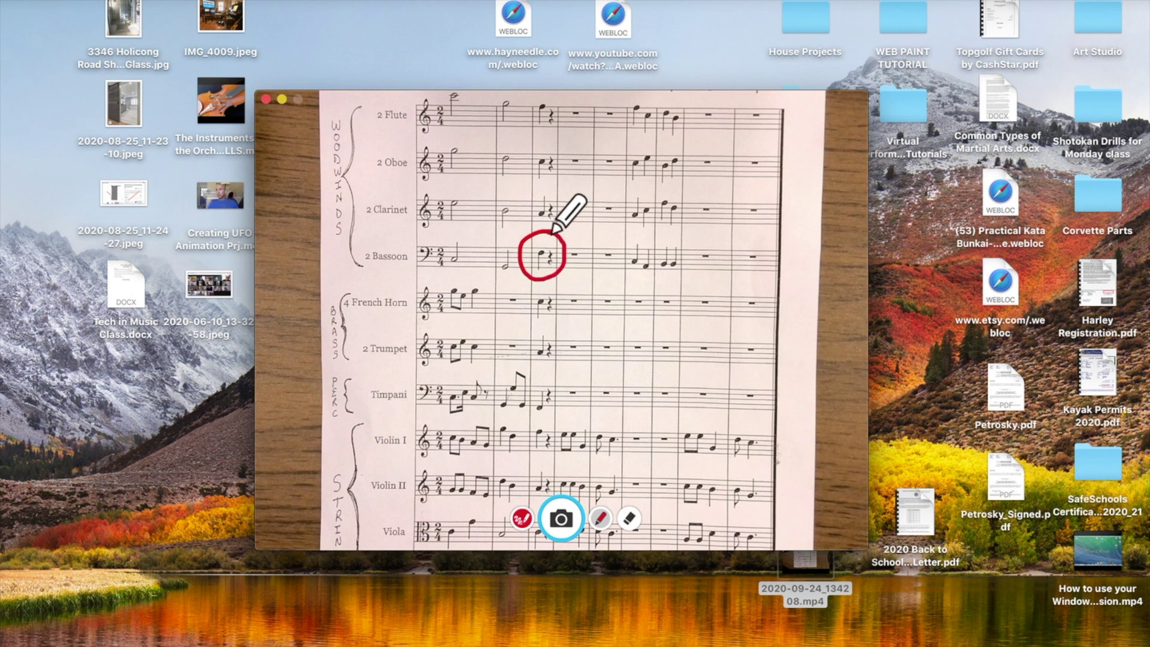
Erase the red circle around the 2 Bassoon measure
click(629, 519)
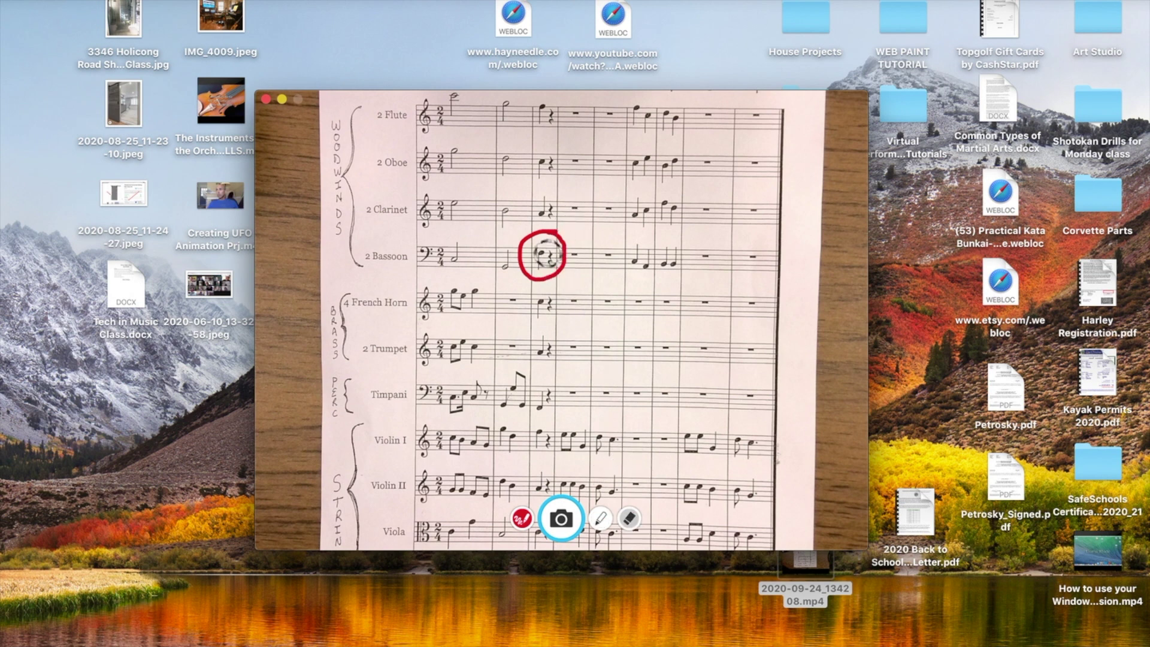
mouse_move(559, 241)
mouse_down()
mouse_move(531, 249)
mouse_move(531, 282)
mouse_up()
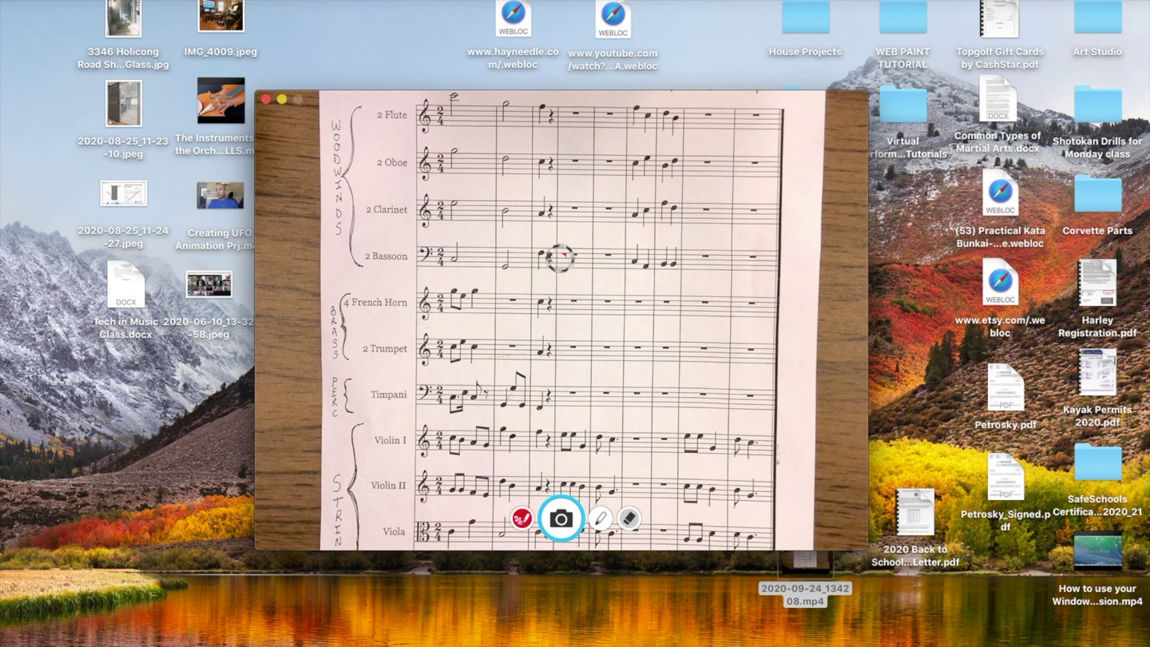